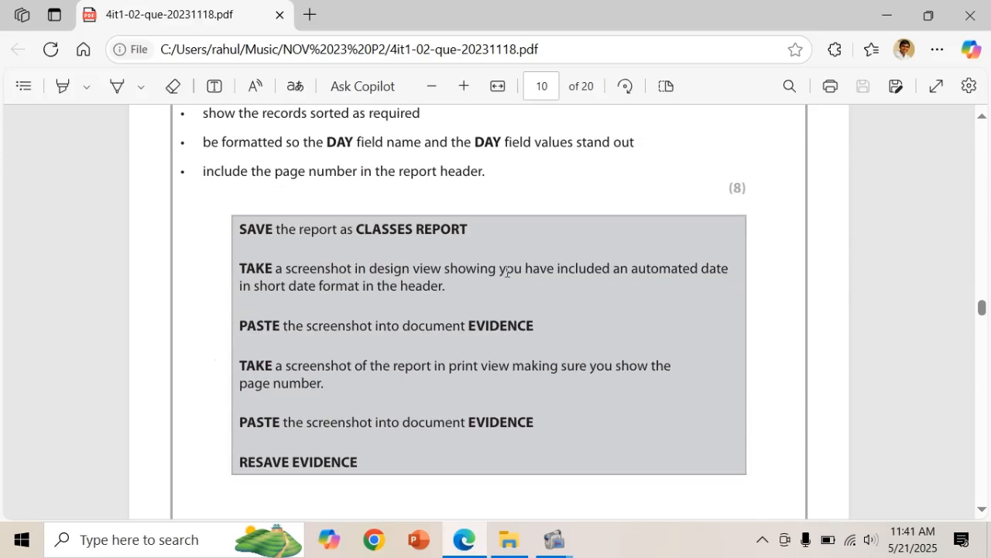
scroll(507, 271, down, 15)
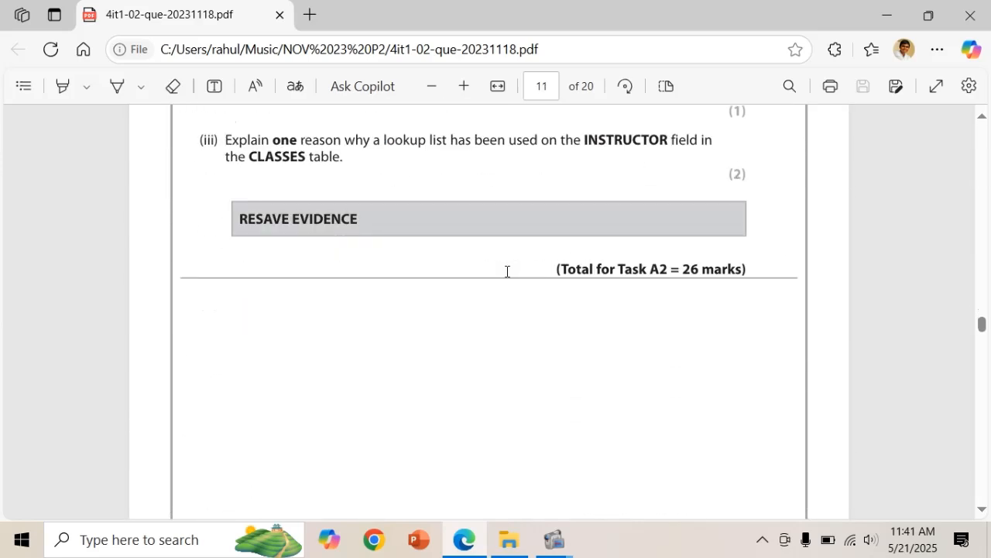
Scroll the exam PDF to page 12 to review the Task A3a HOME page design.
scroll(496, 284, up, 8)
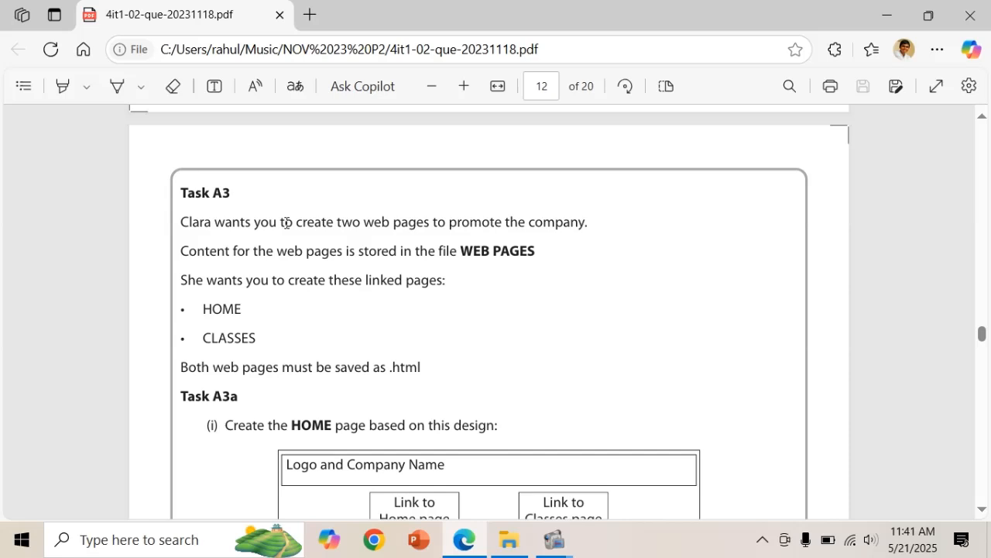
scroll(286, 222, up, 1)
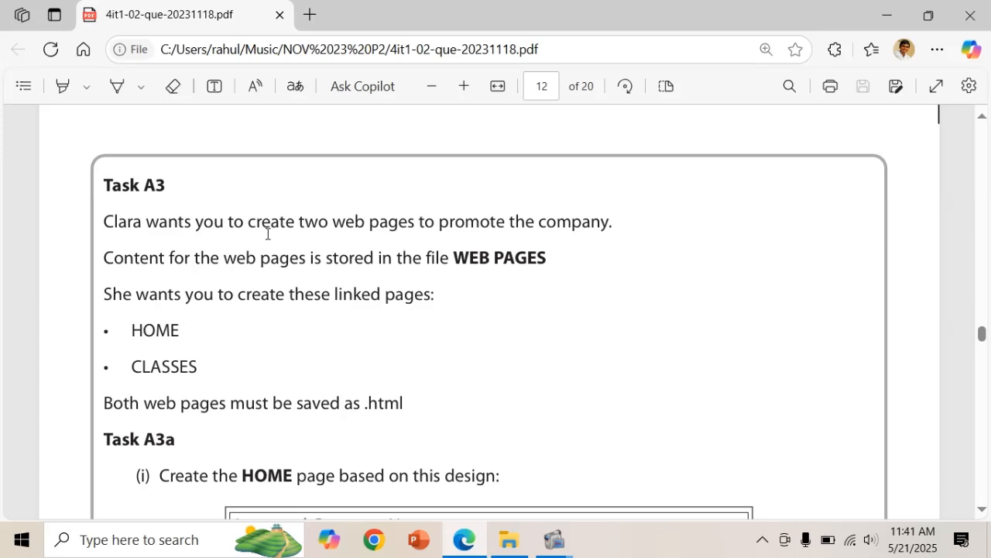
scroll(244, 248, down, 1)
scroll(243, 247, down, 1)
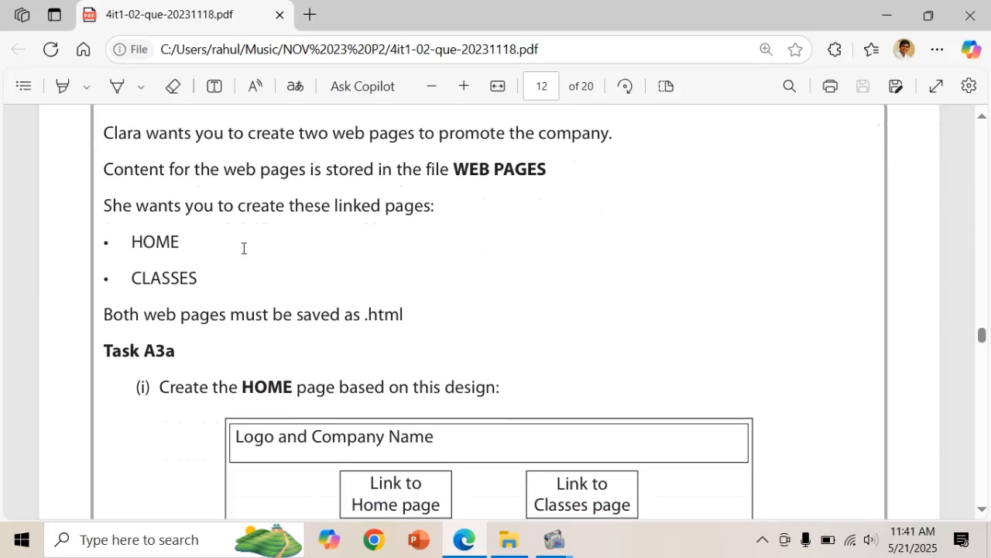
scroll(243, 247, down, 1)
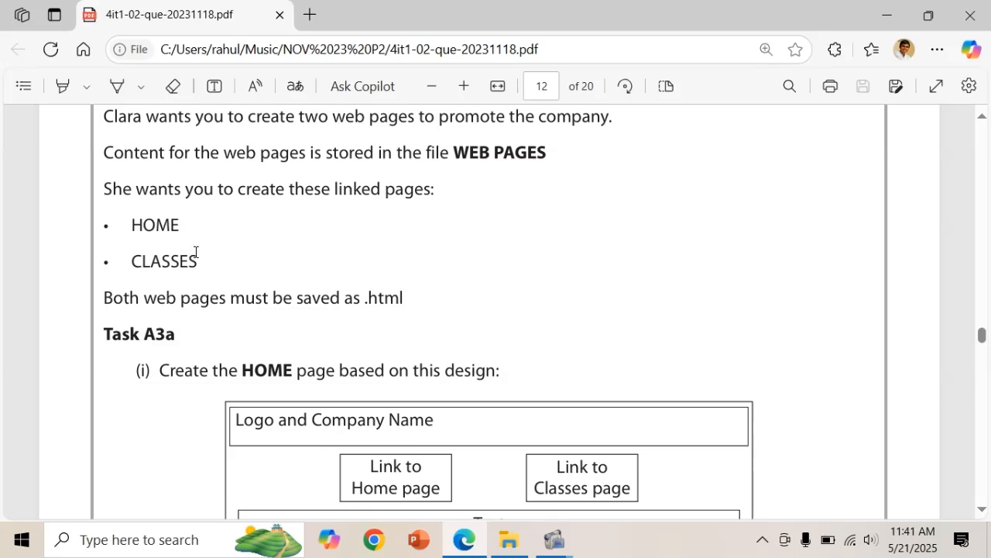
scroll(196, 263, down, 2)
scroll(196, 264, down, 1)
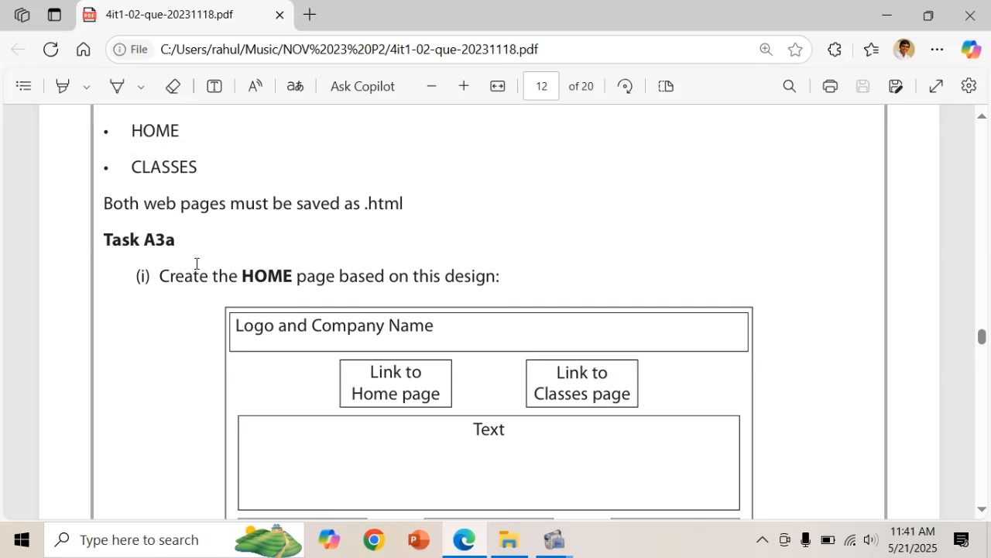
scroll(196, 264, down, 1)
scroll(196, 263, down, 1)
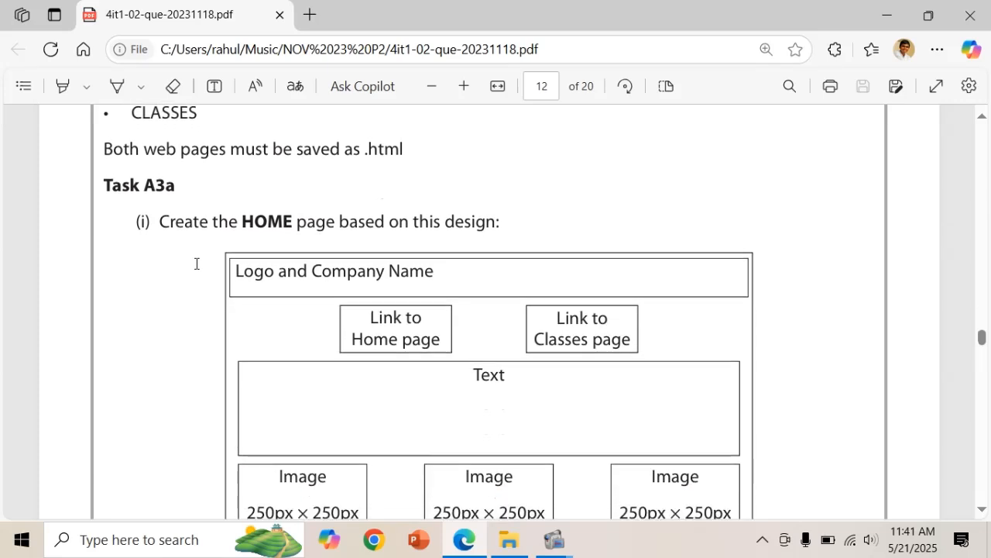
scroll(196, 263, down, 1)
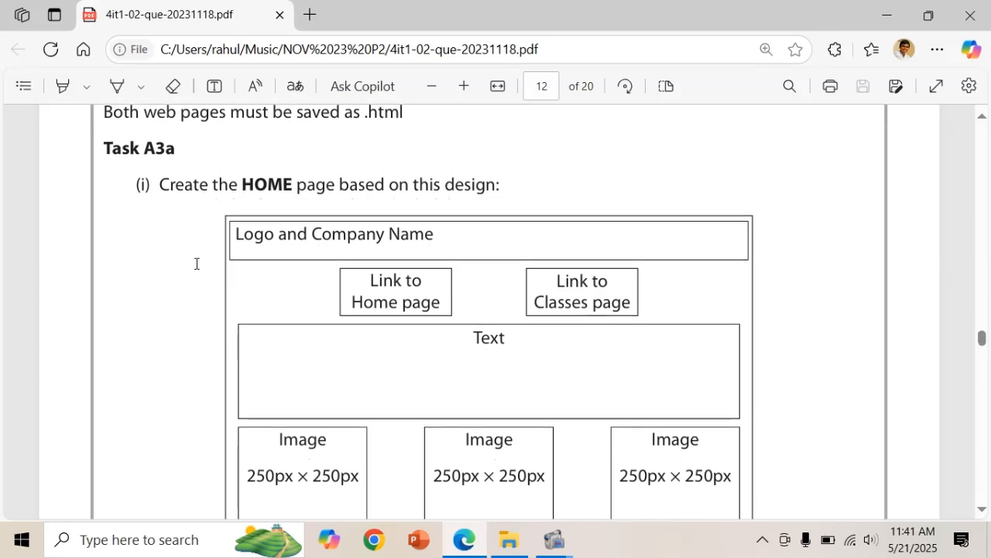
scroll(196, 264, down, 1)
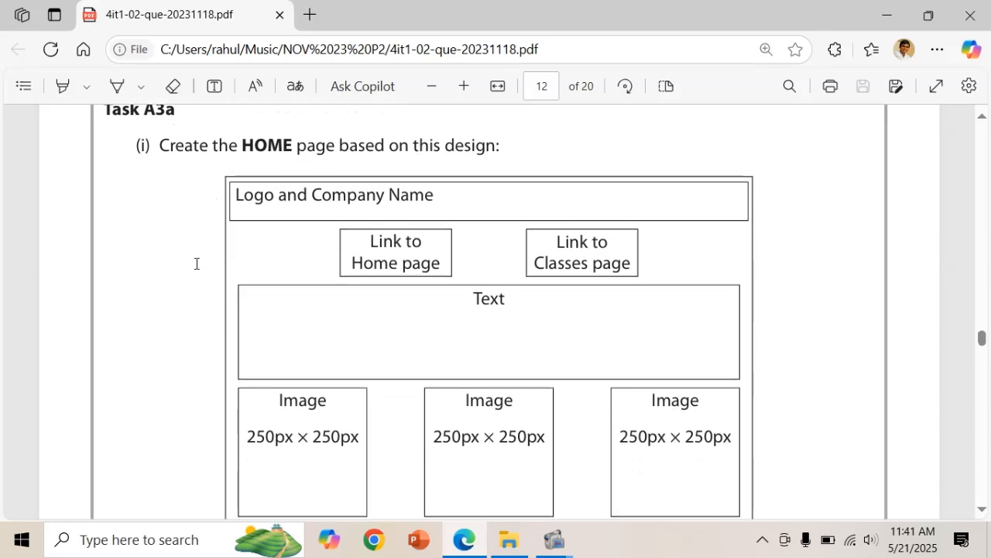
scroll(196, 263, down, 1)
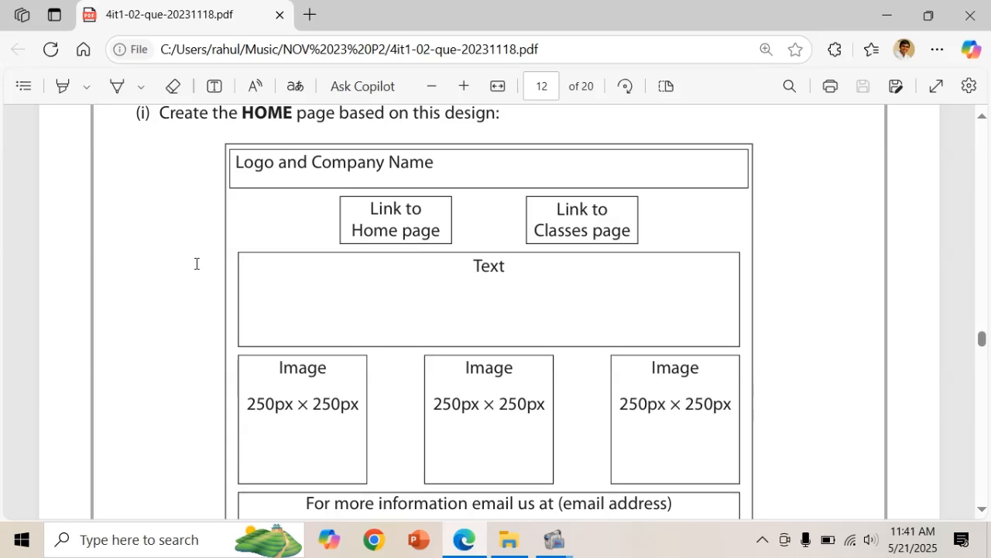
scroll(196, 263, down, 2)
scroll(196, 263, down, 2)
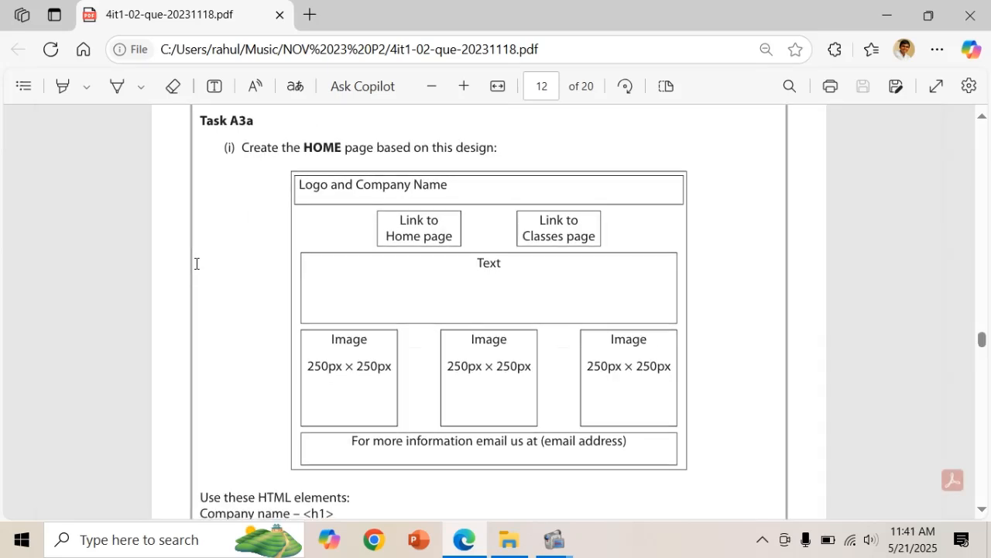
scroll(197, 264, up, 1)
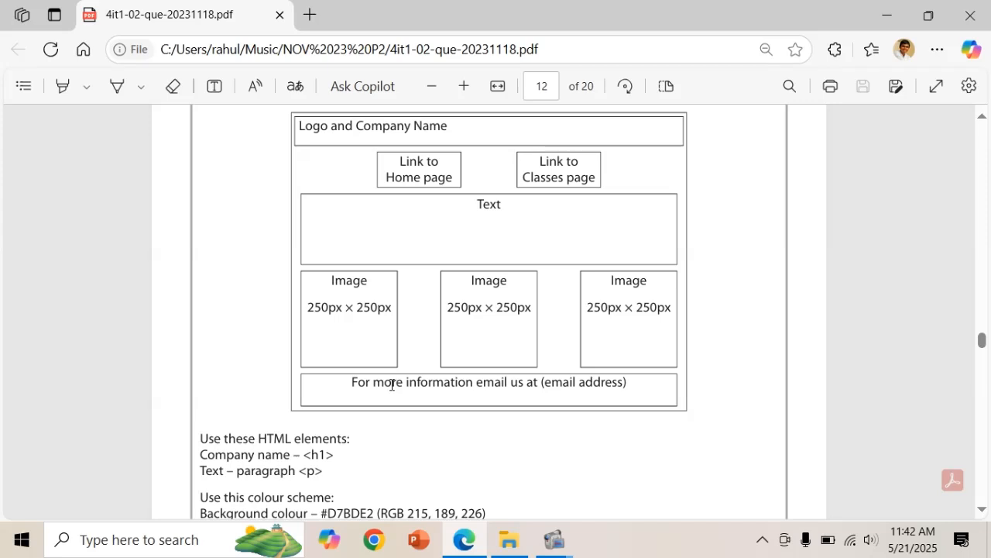
scroll(391, 384, down, 3)
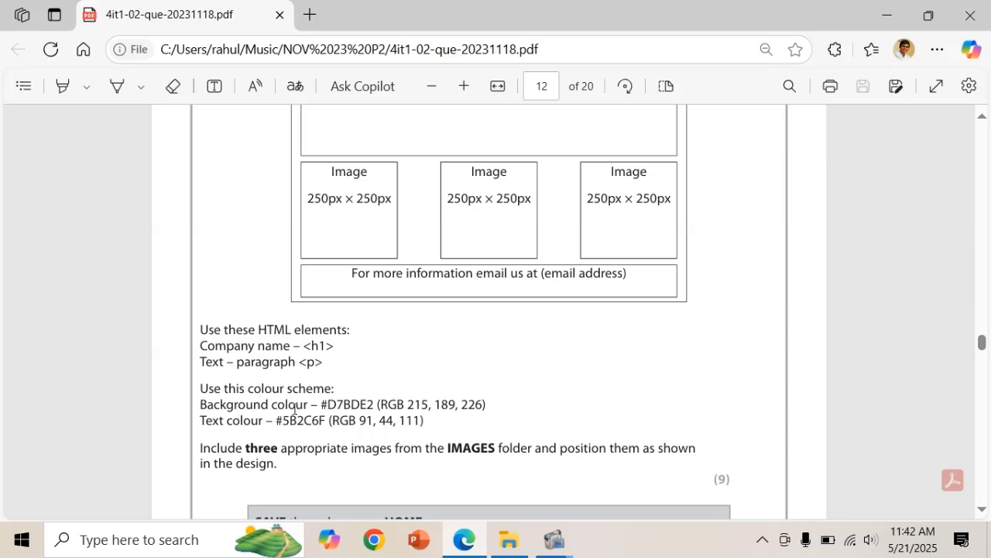
drag(322, 404, 361, 404)
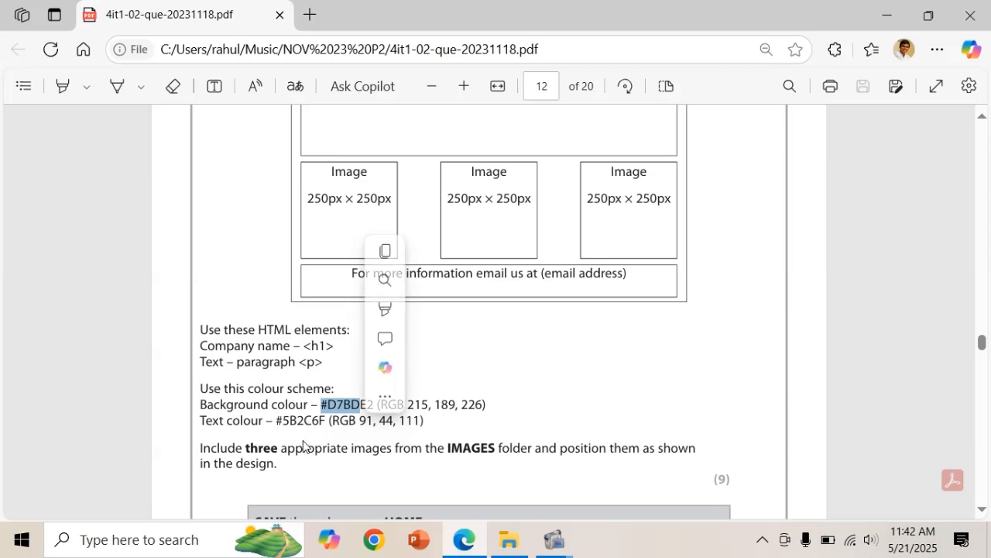
scroll(300, 446, down, 1)
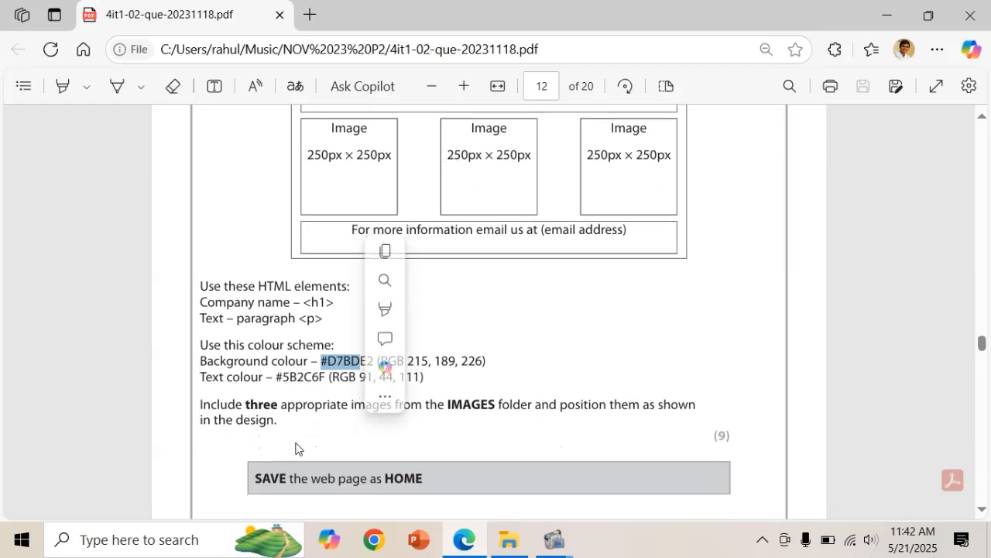
click(405, 441)
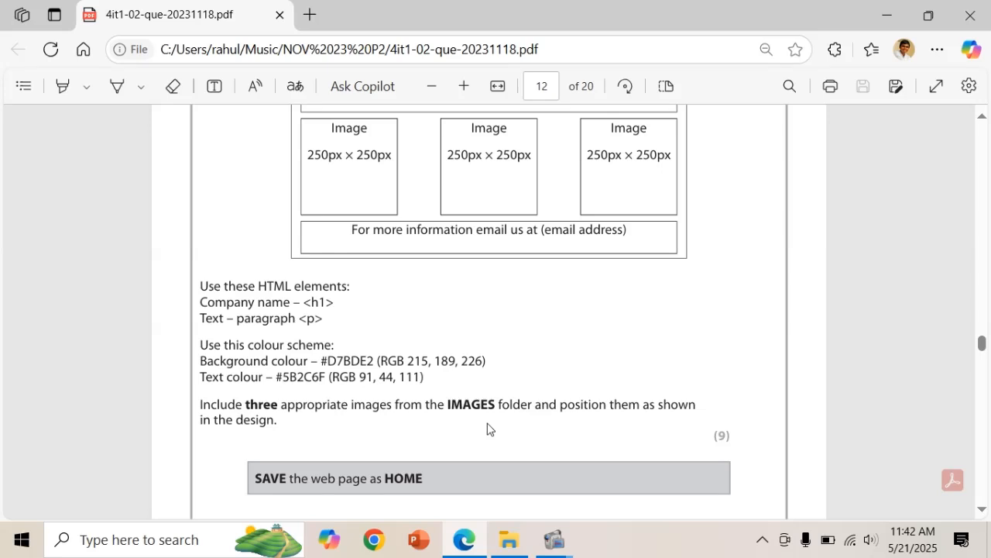
scroll(487, 428, up, 1)
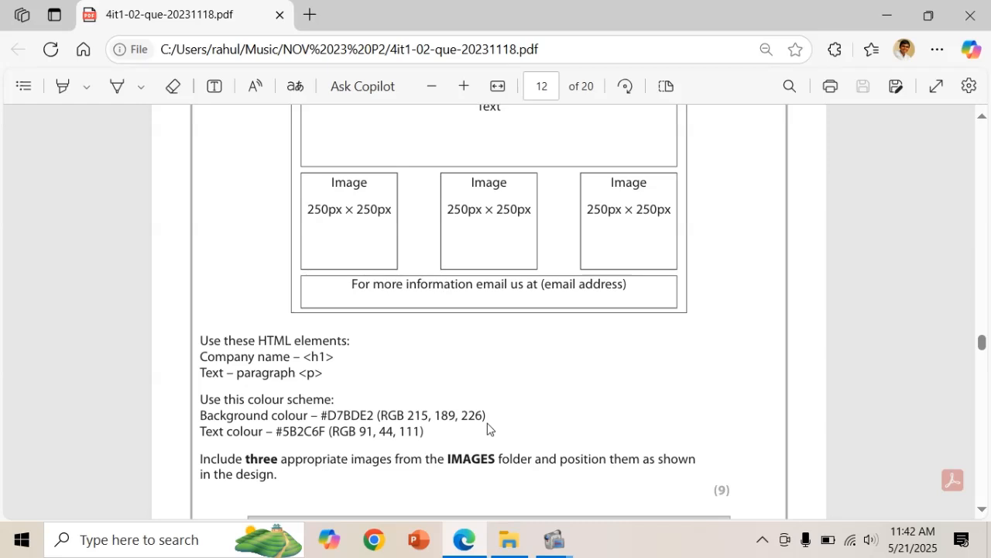
scroll(487, 428, up, 4)
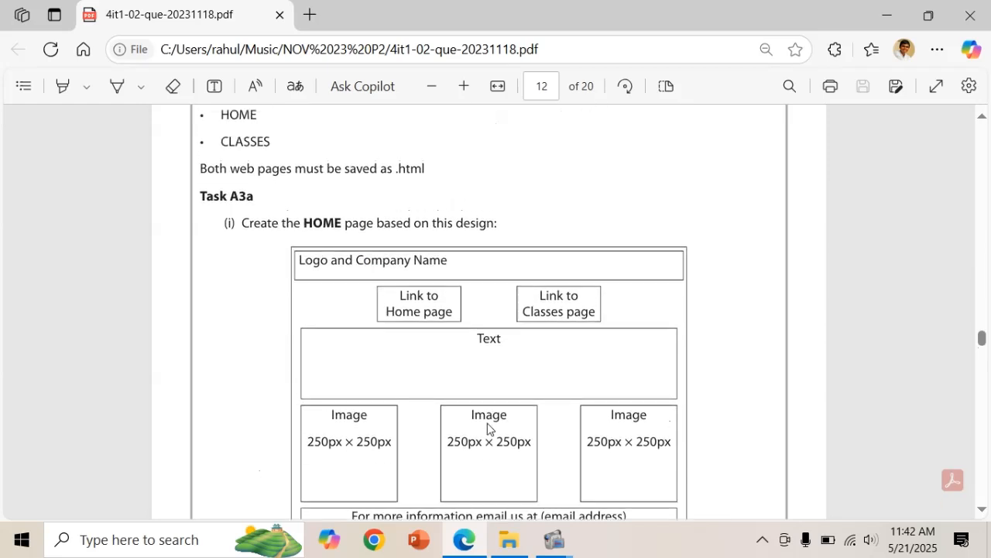
scroll(487, 429, down, 1)
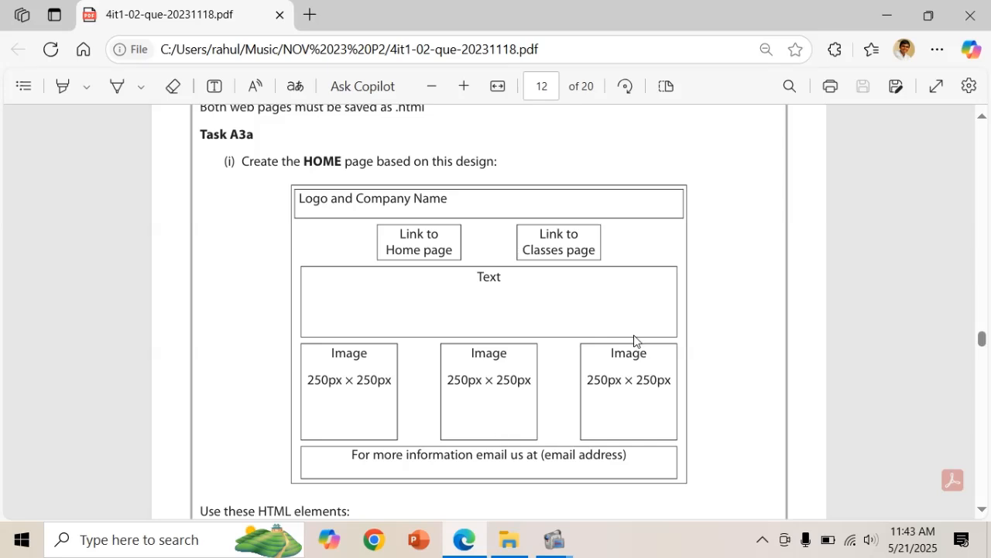
Launch KompoZer through Start search for 'komp' and dismiss the tip of the day.
key(super)
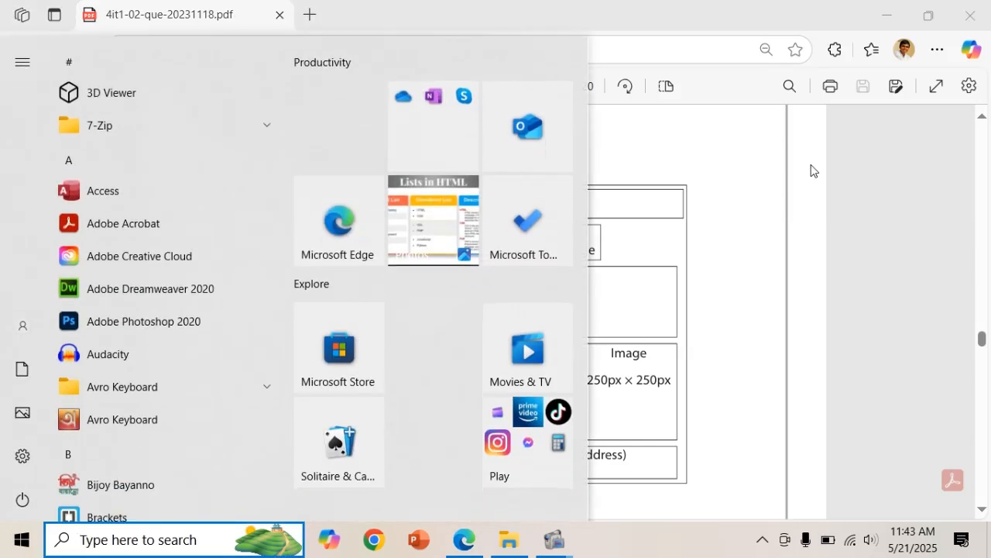
key(super)
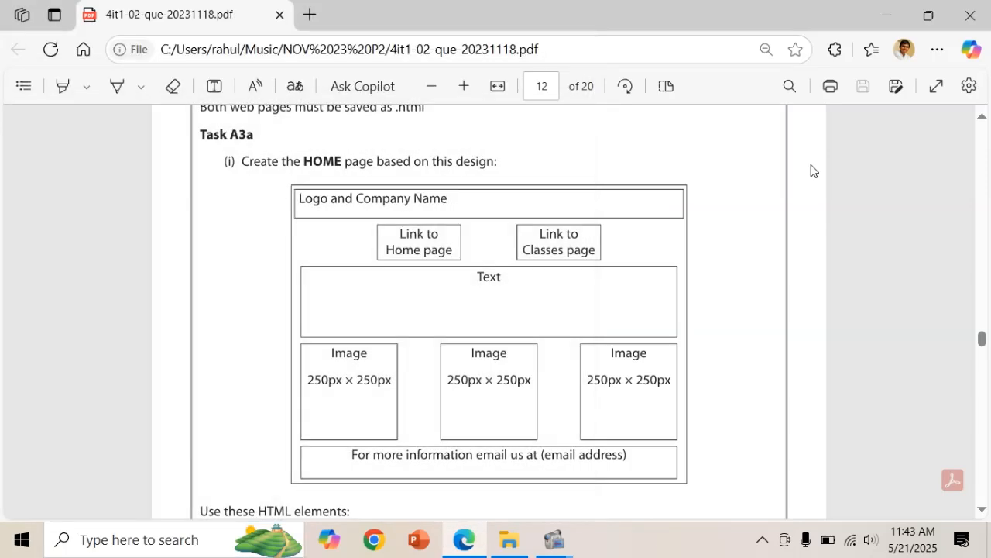
key(super)
text(komp)
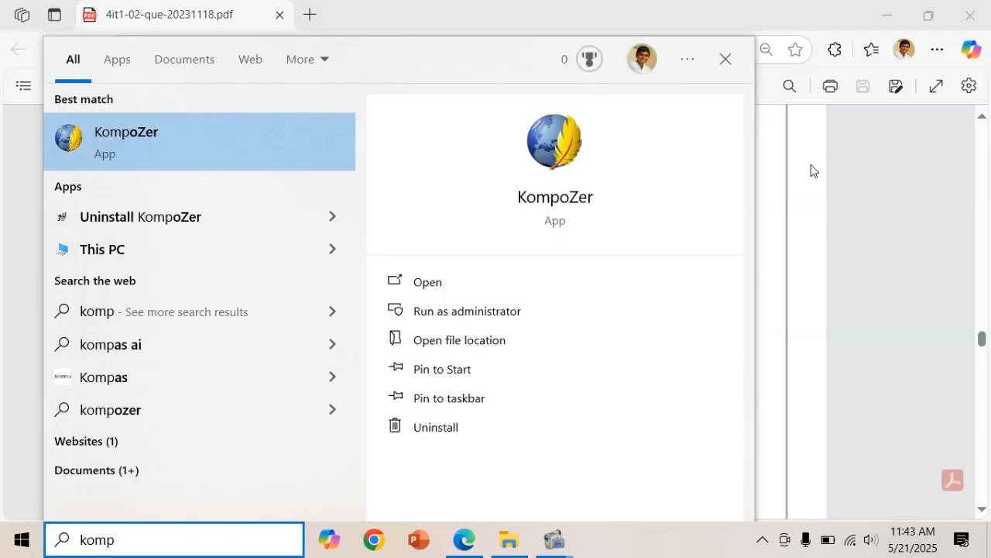
key(Return)
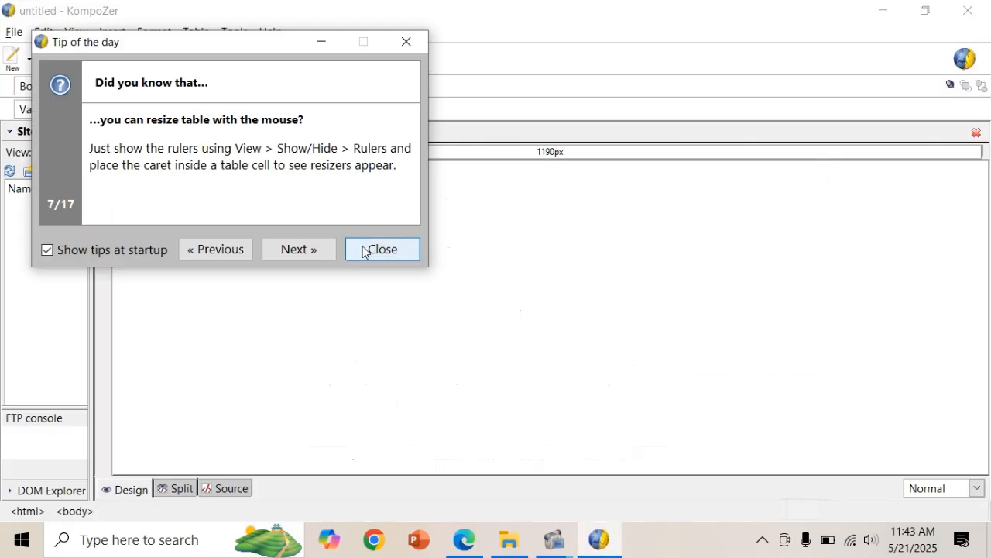
click(366, 248)
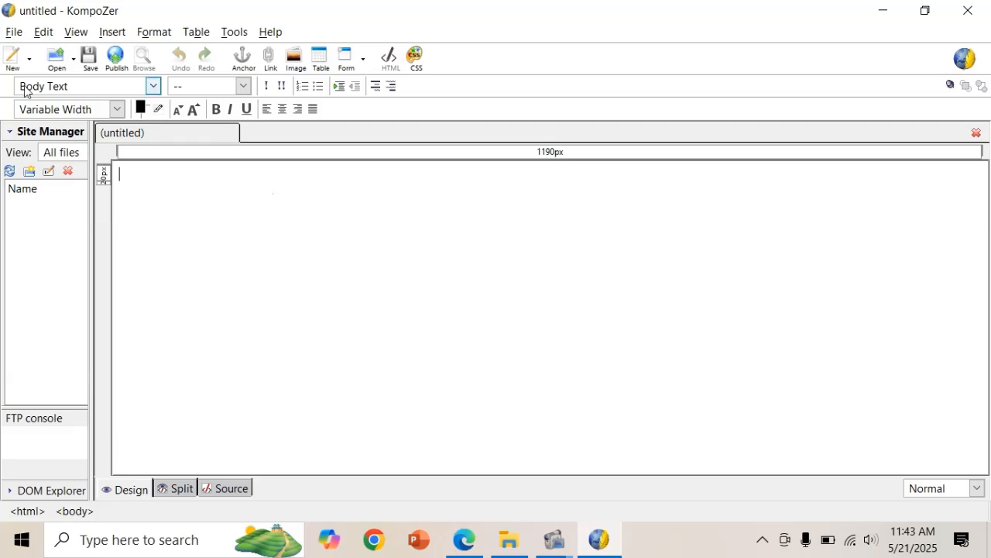
Start saving the new page and give it the title HOME.
click(14, 33)
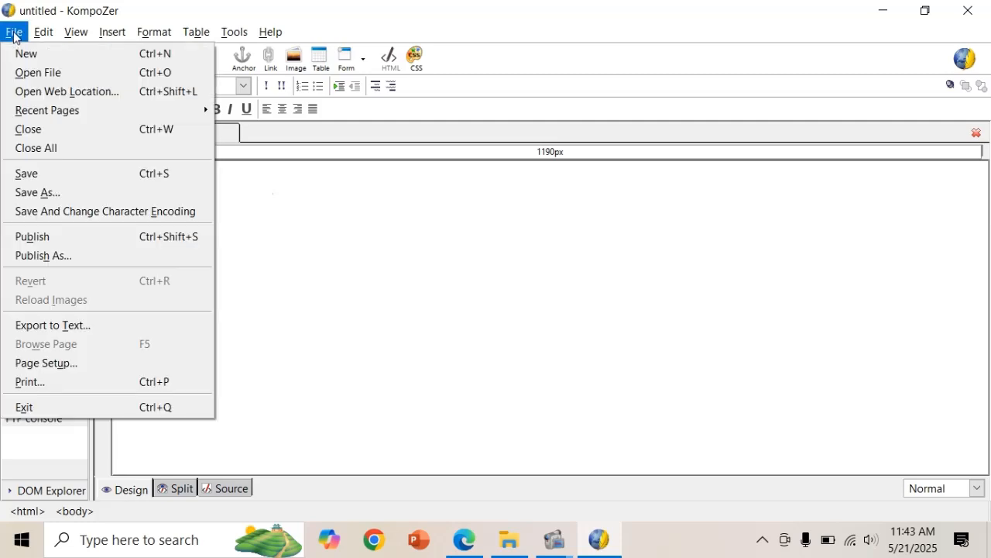
click(29, 173)
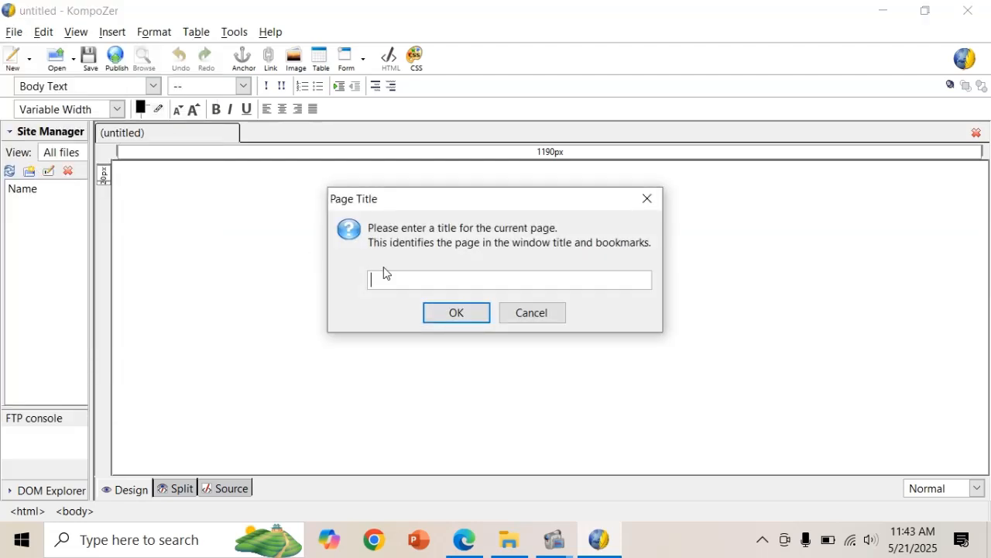
text(HOME)
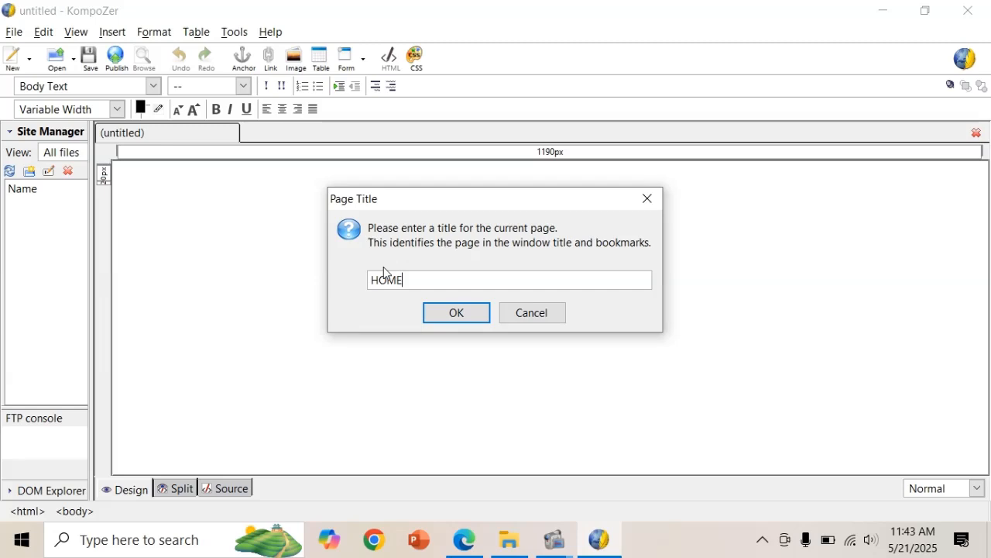
click(476, 321)
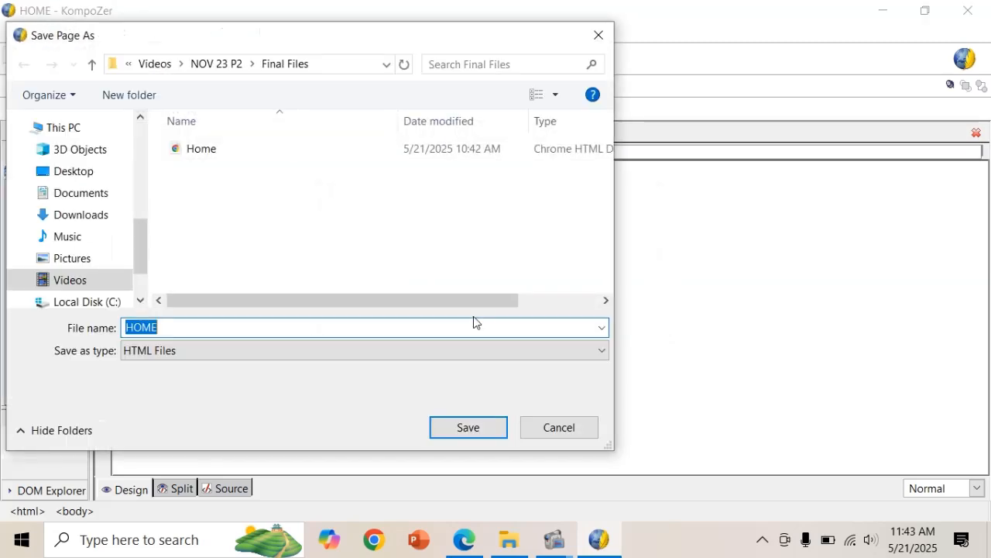
Create a WEB PAGES folder in Music\NOV 23 P2 and save HOME inside it.
click(56, 236)
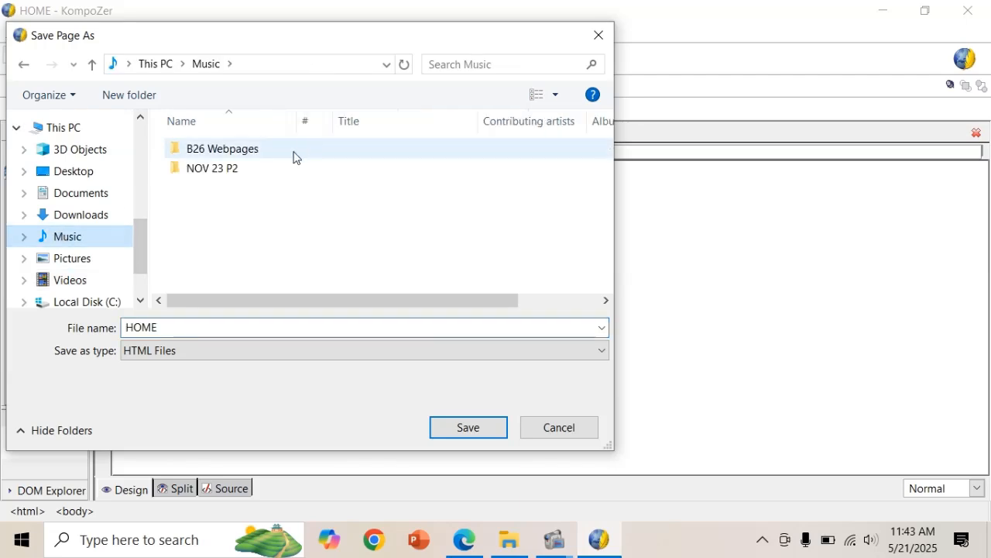
double_click(270, 172)
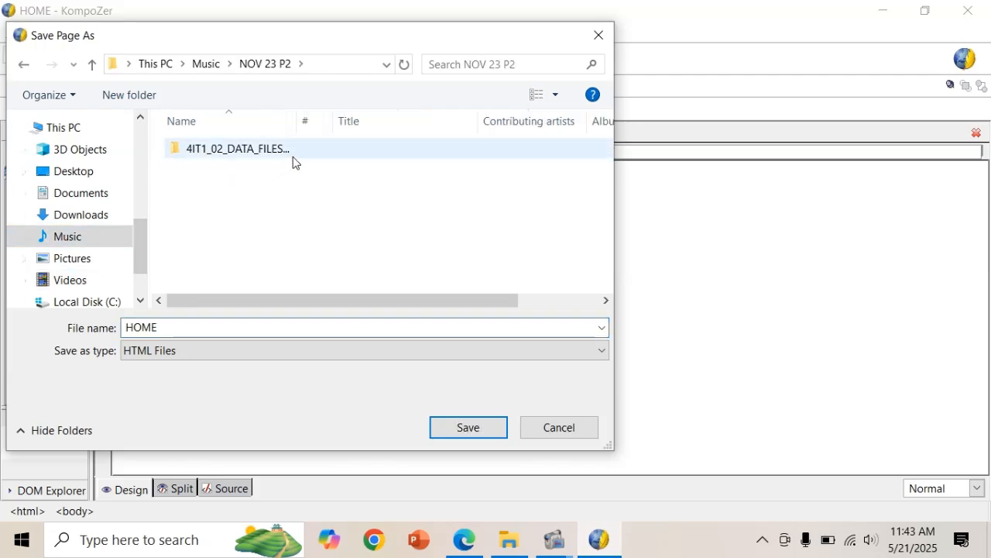
double_click(292, 162)
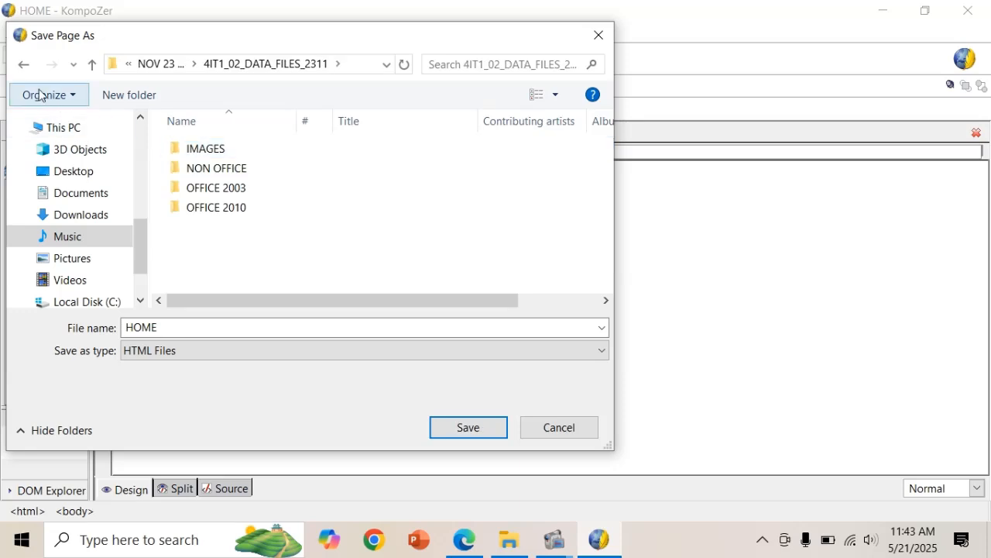
click(24, 66)
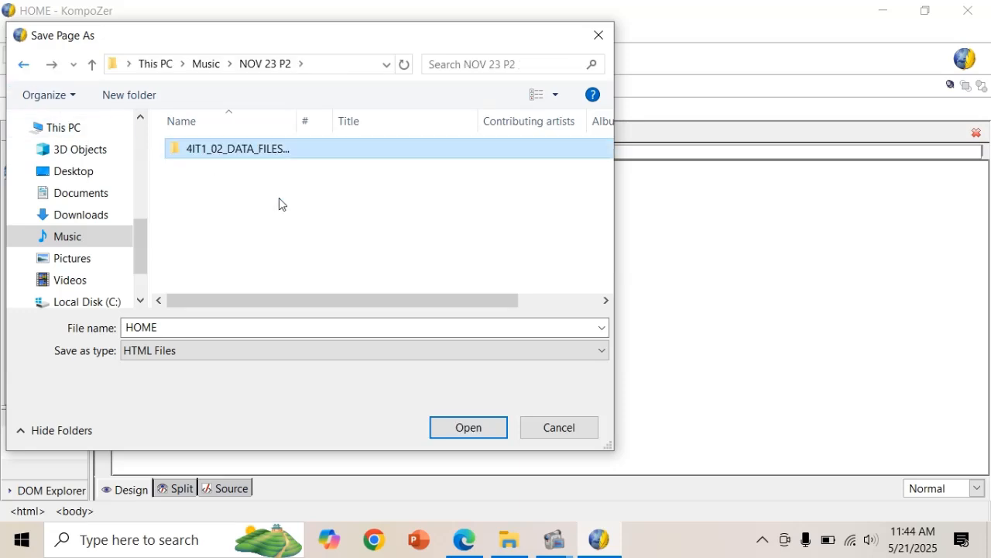
click(148, 92)
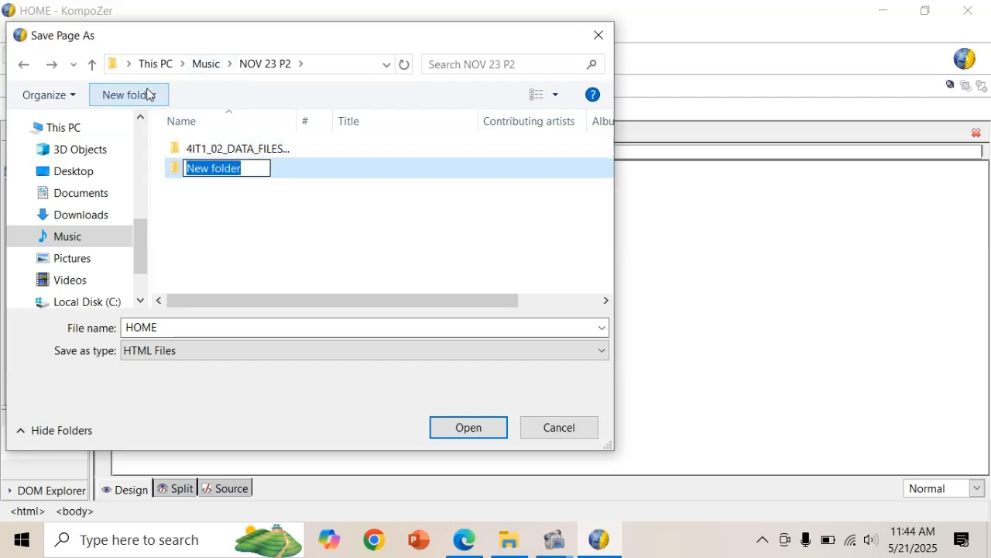
text(WEB )
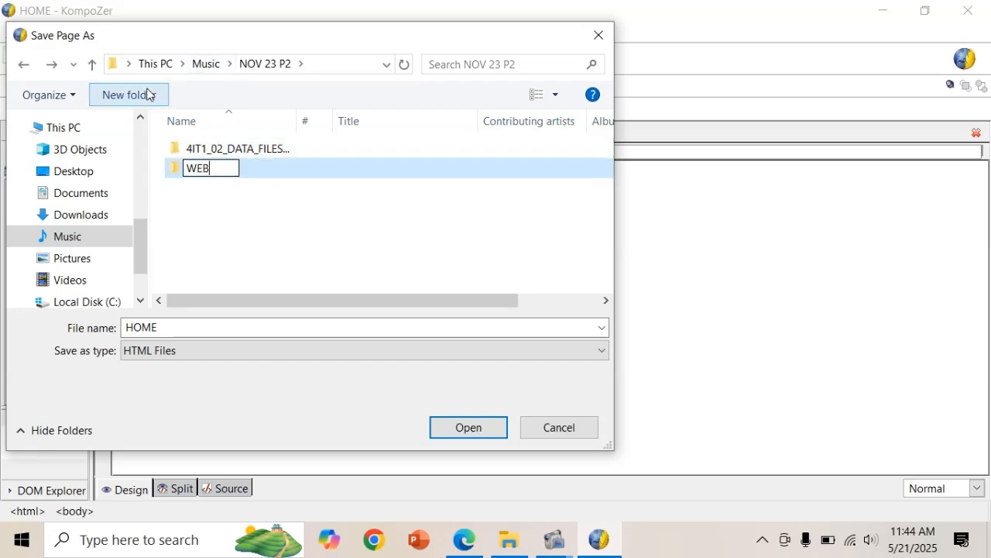
text(PAGES)
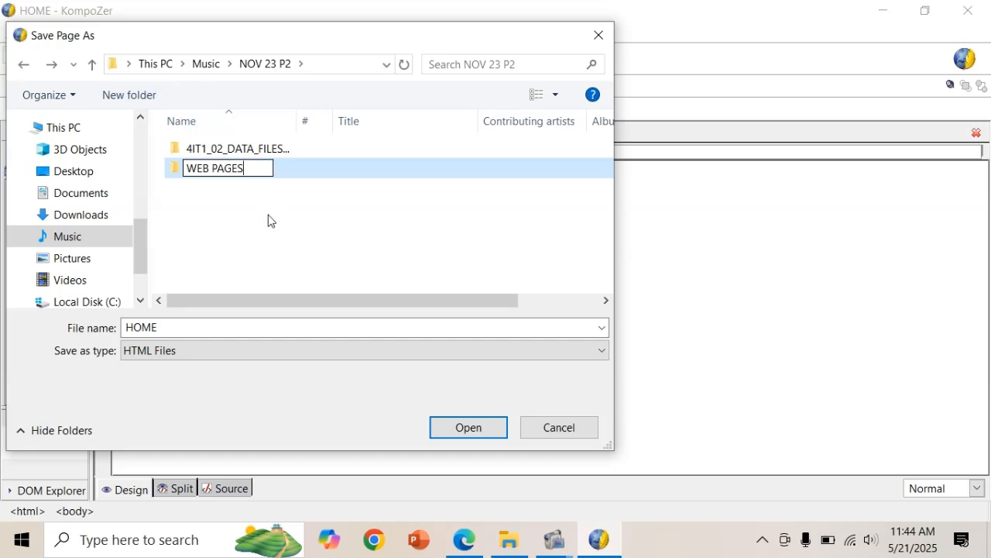
click(281, 193)
double_click(296, 173)
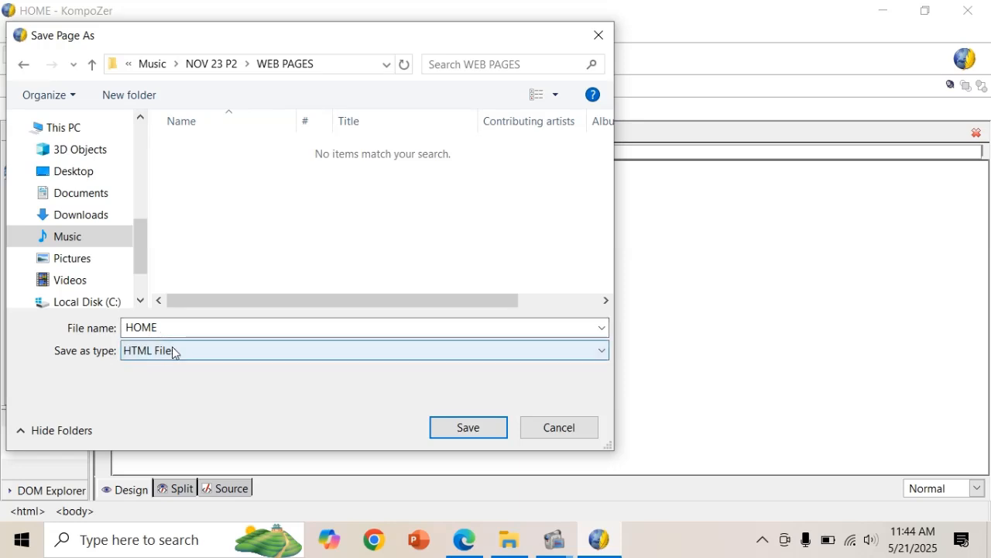
click(469, 429)
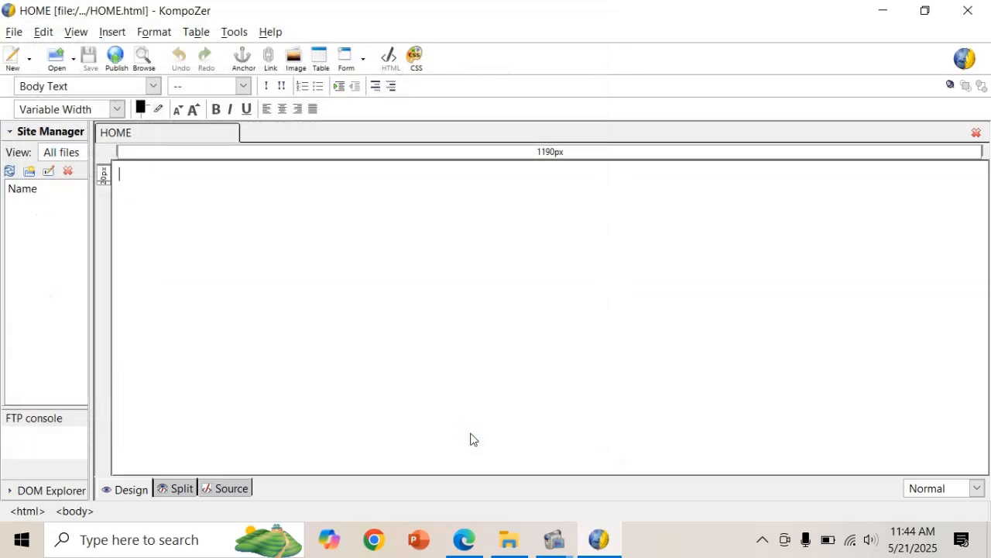
After checking the PDF design, insert a 1-row, 2-column table at the top of the page.
key(alt+Tab)
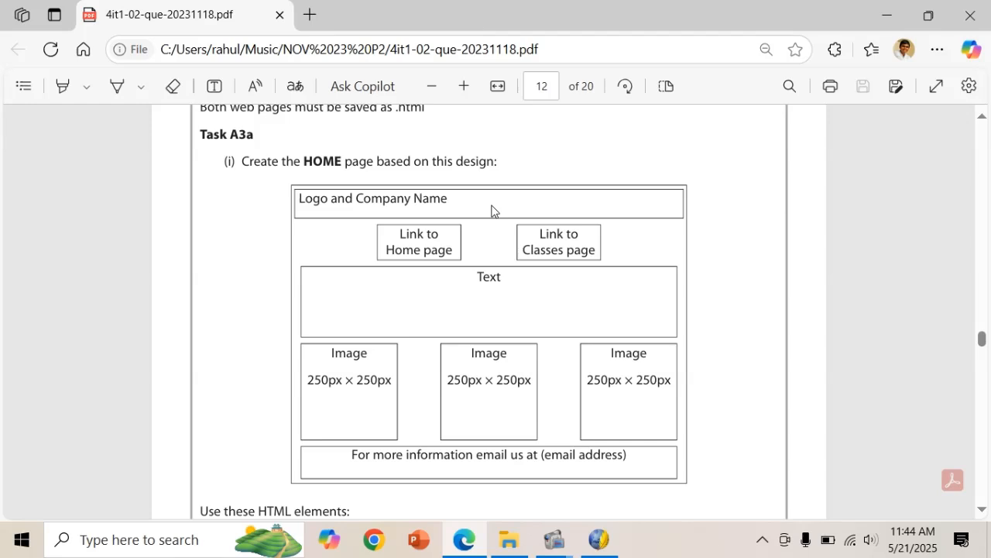
key(alt+Tab)
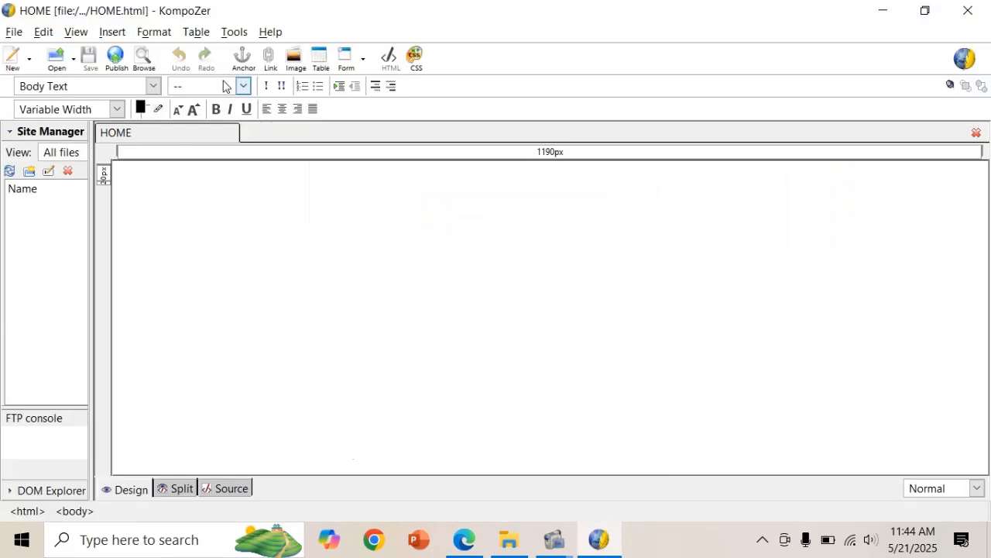
click(195, 32)
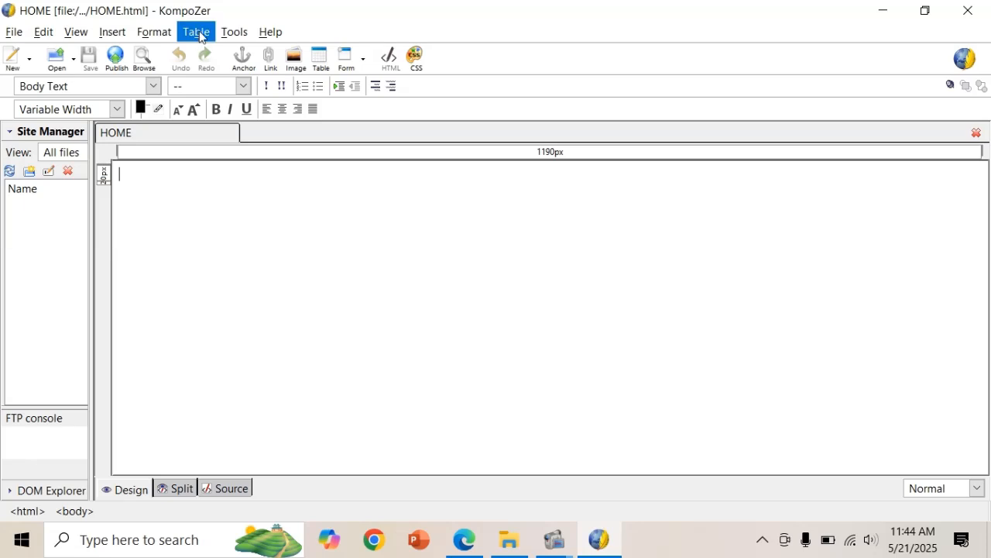
mouse_move(234, 32)
mouse_move(196, 32)
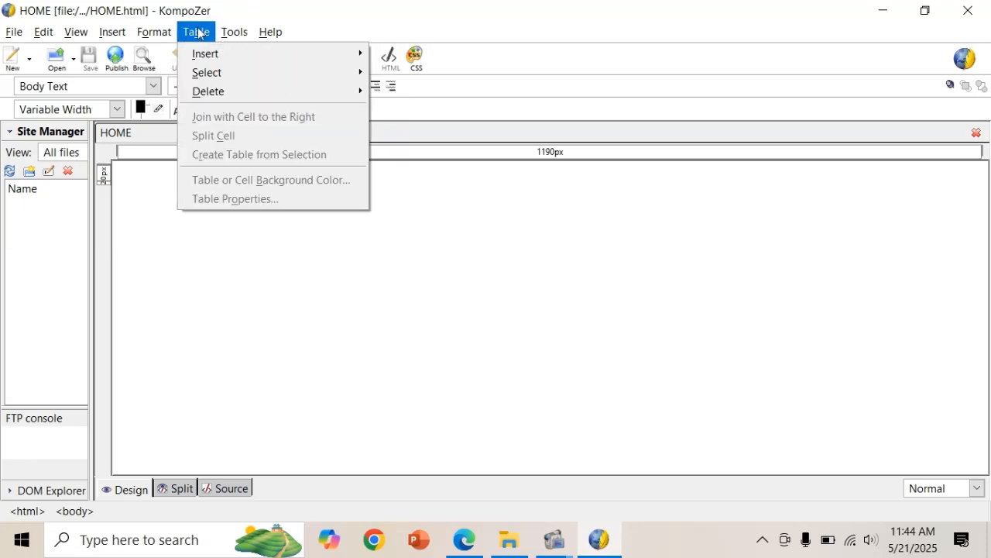
mouse_move(311, 62)
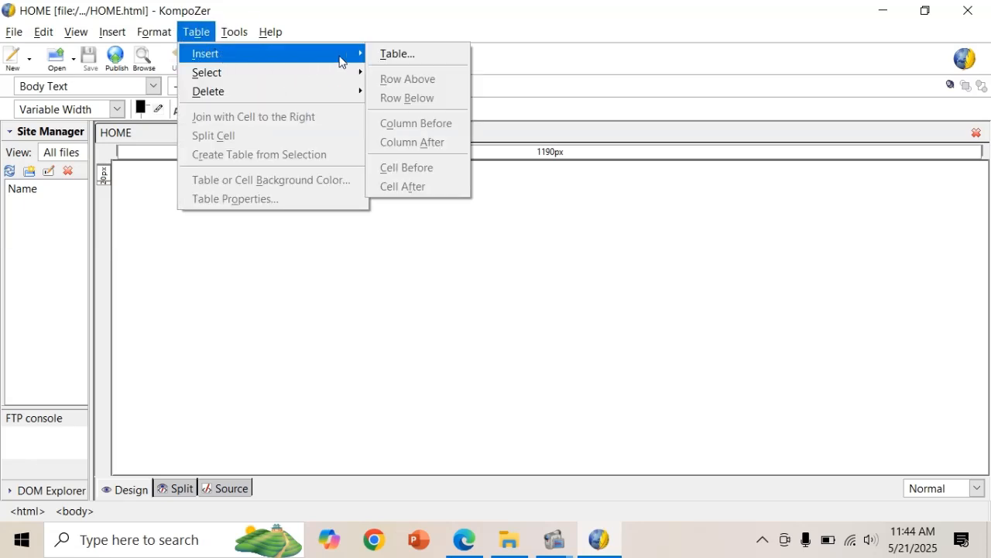
click(391, 53)
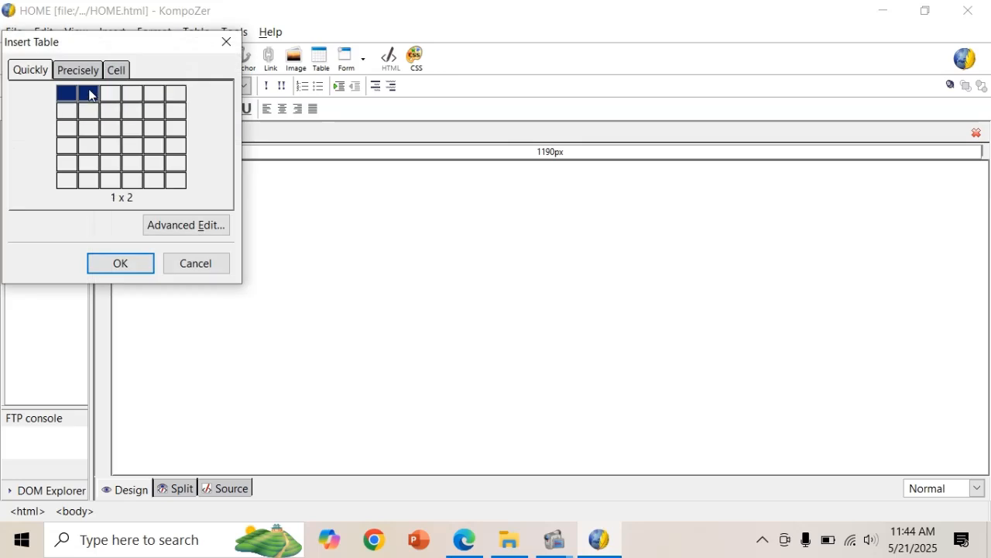
click(88, 90)
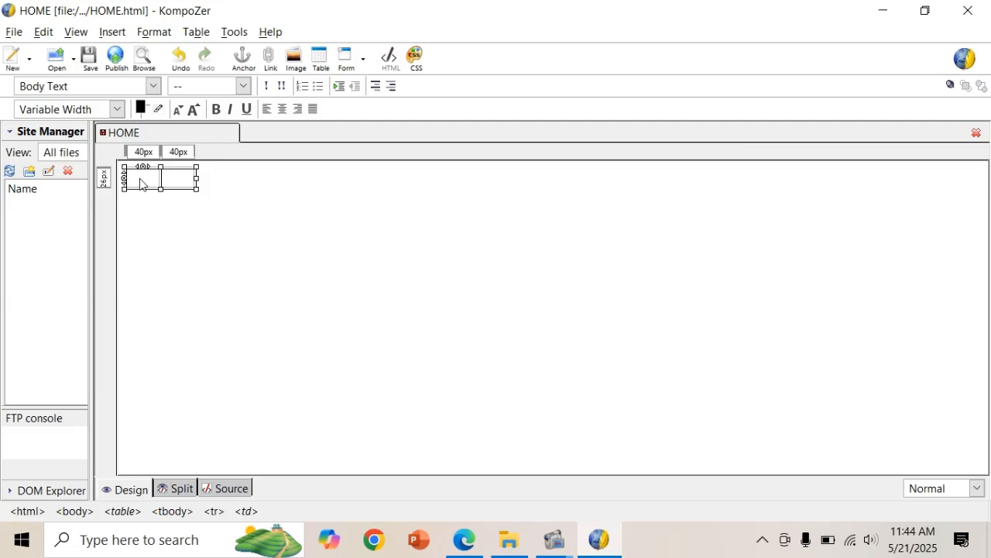
click(174, 184)
click(141, 182)
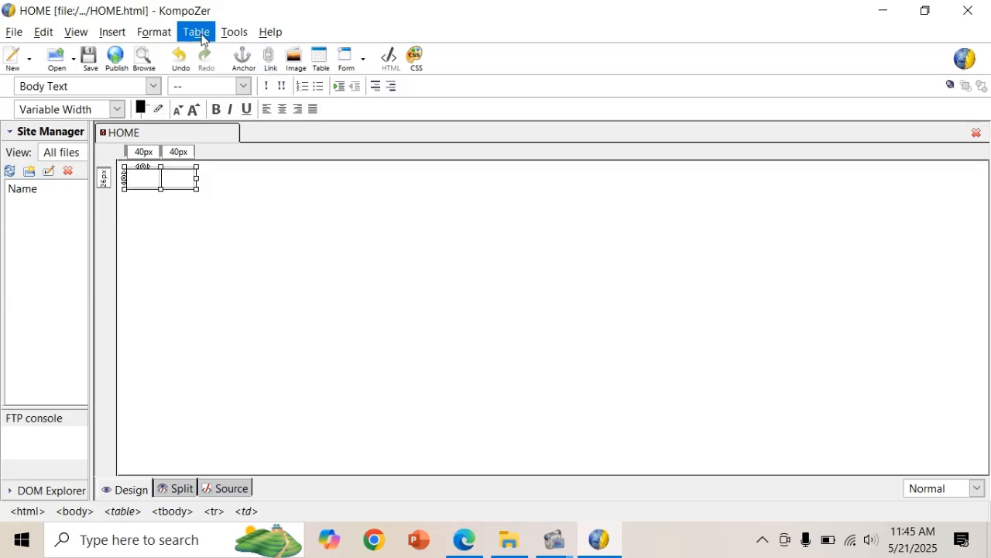
Set the table to Center alignment with border 0, then drag it to full page width.
click(200, 34)
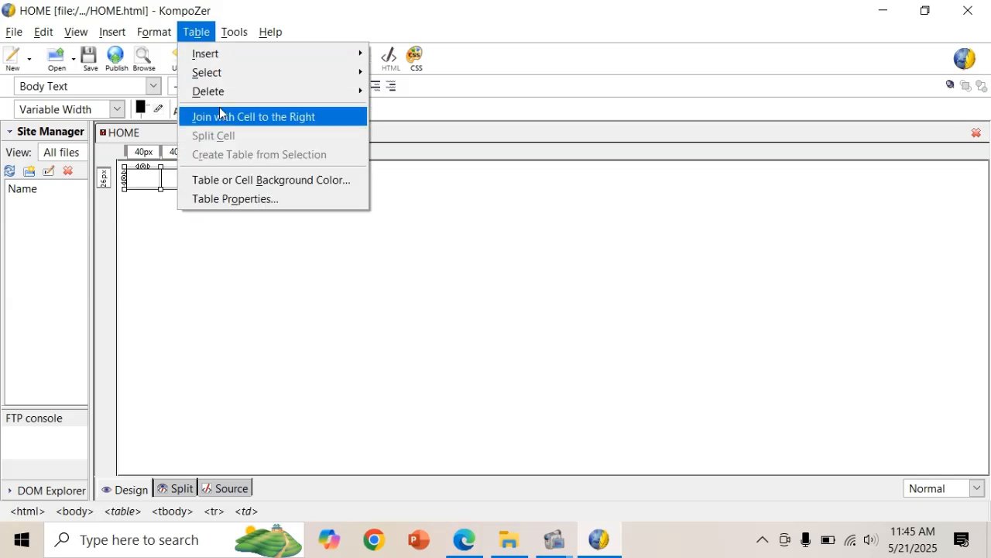
click(237, 196)
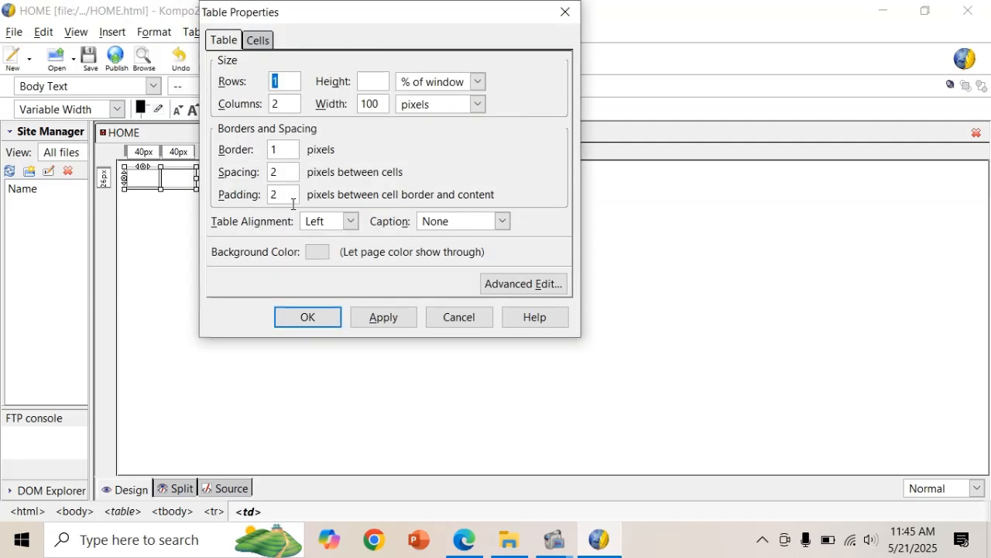
click(350, 222)
click(343, 257)
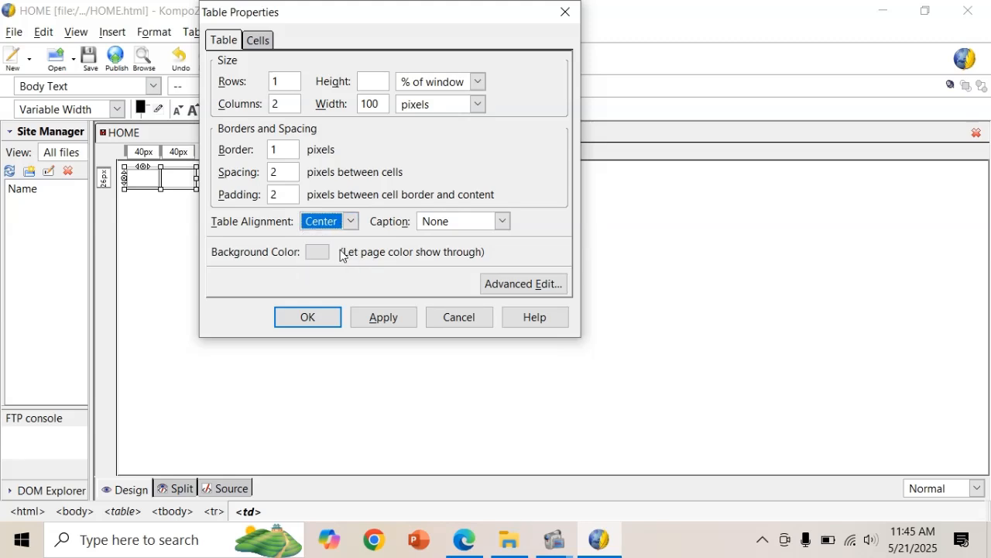
click(287, 151)
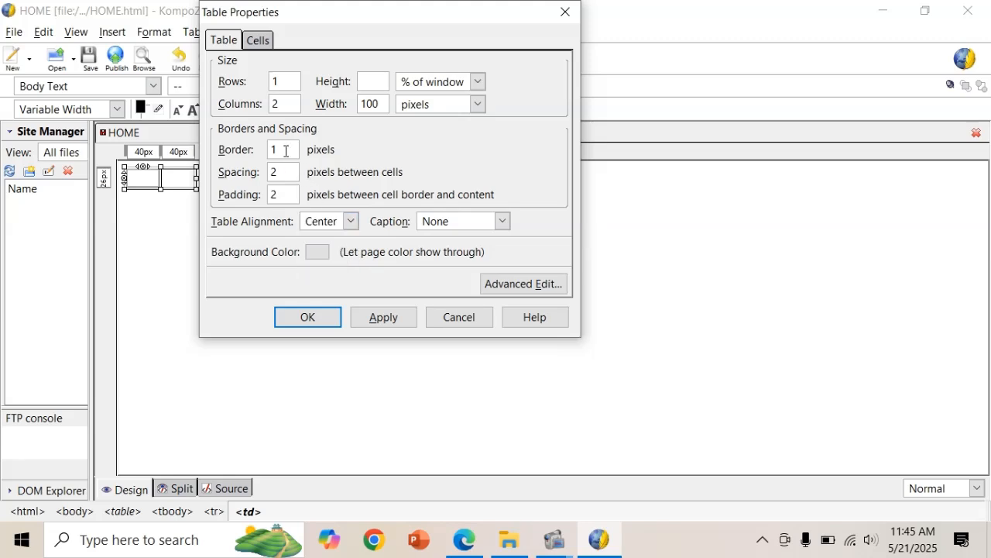
key(BackSpace)
text(0)
click(319, 318)
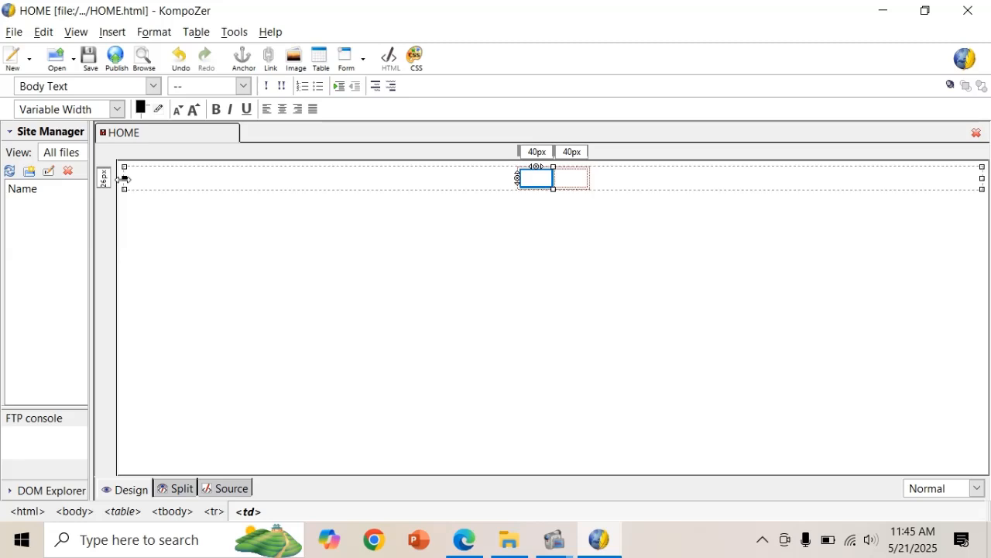
drag(123, 179, 124, 179)
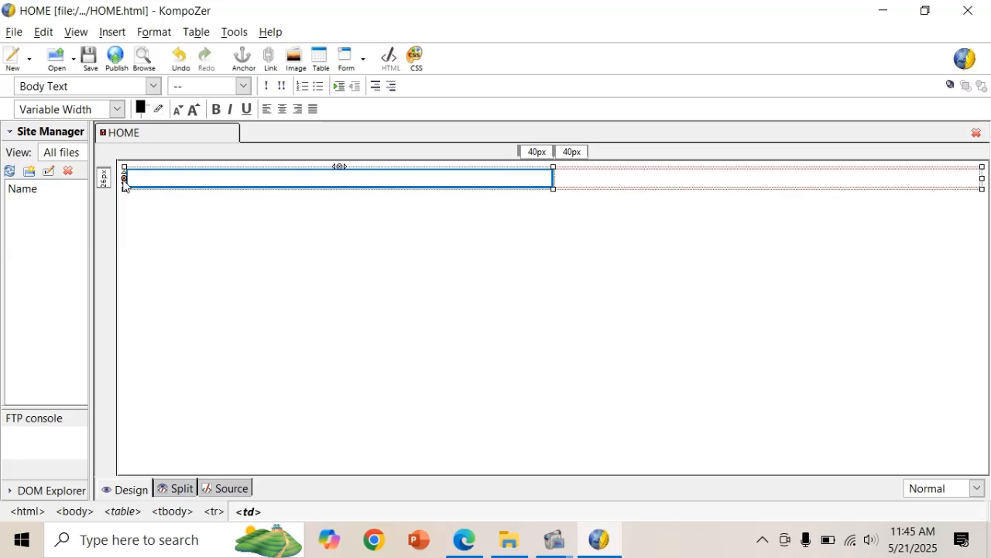
click(198, 181)
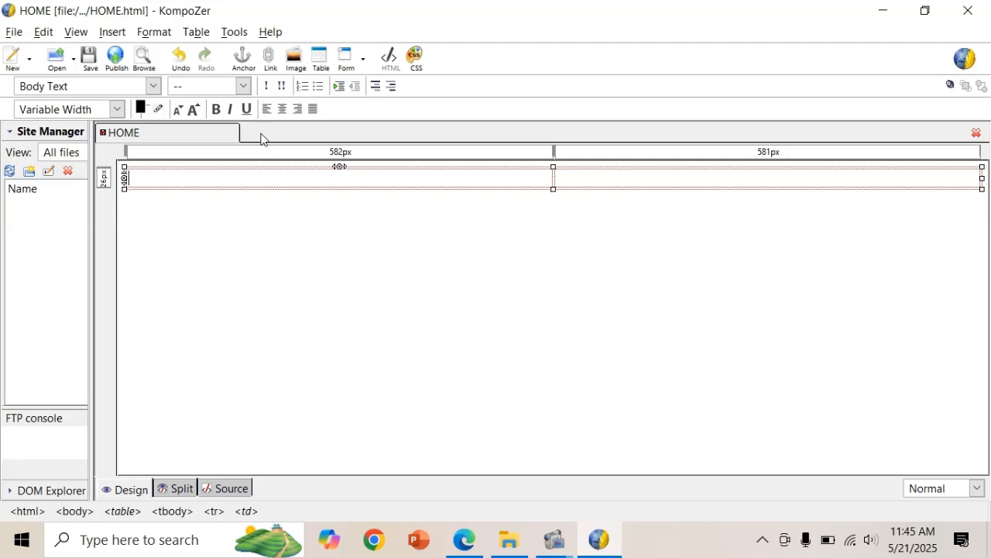
click(296, 68)
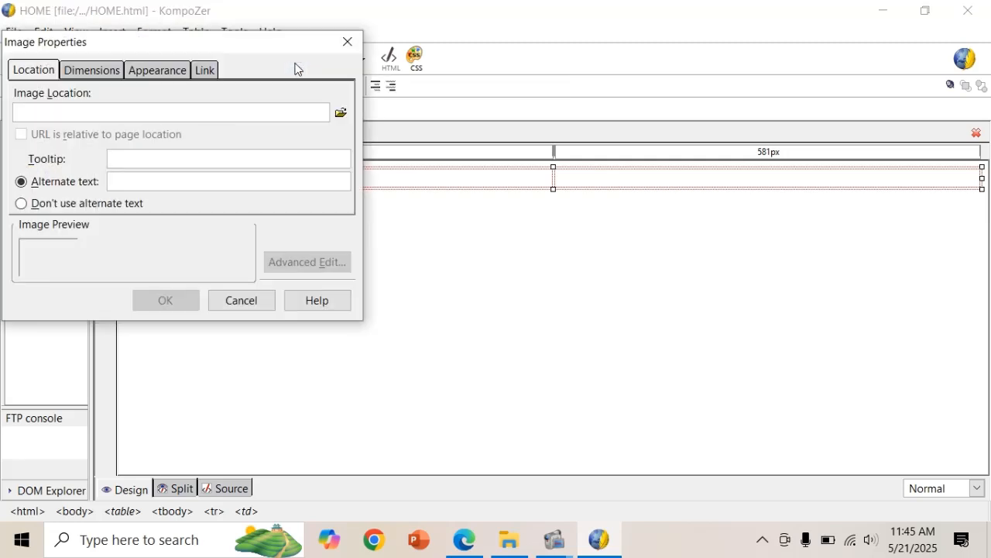
click(347, 42)
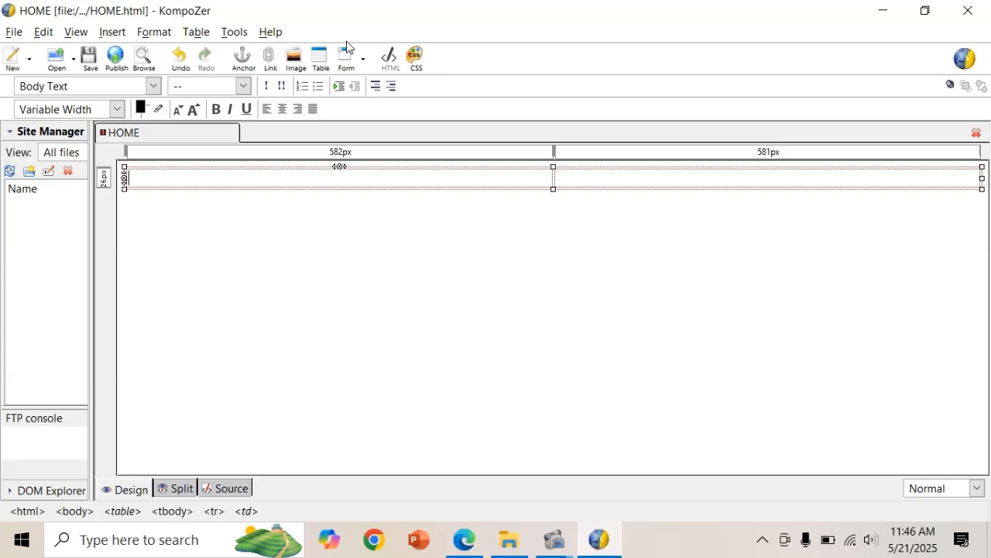
click(511, 536)
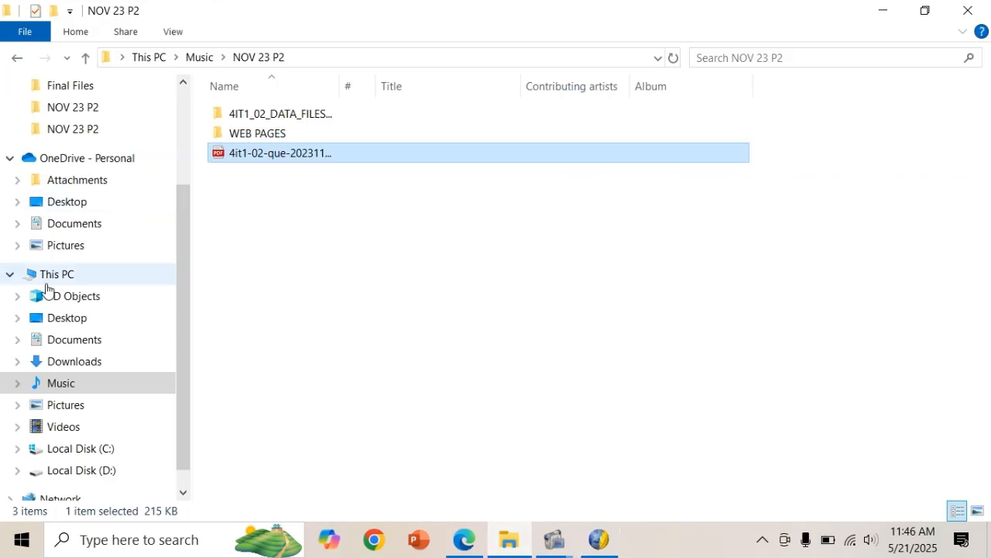
Copy the EWF LOGO image from Videos\NOV 23 P2\Final Files.
click(87, 427)
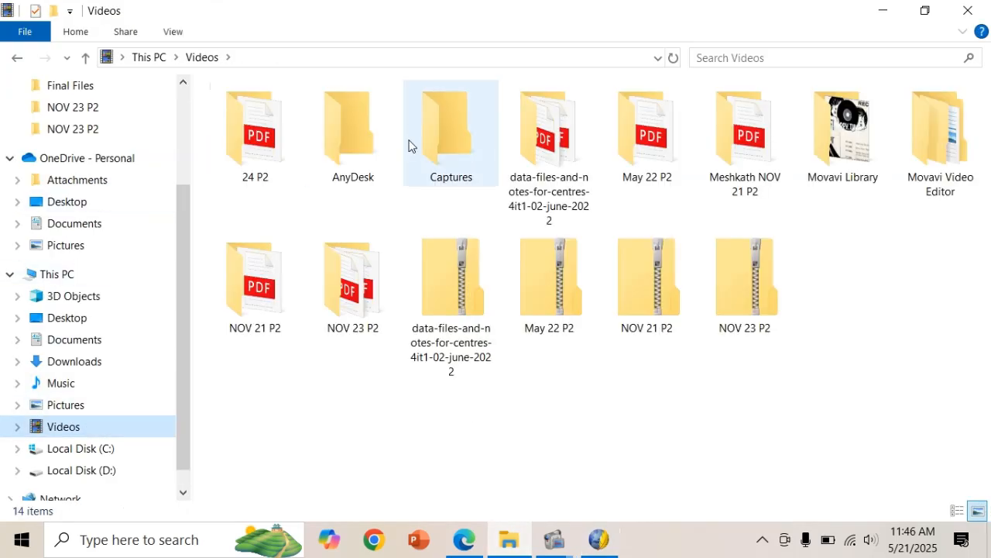
double_click(358, 279)
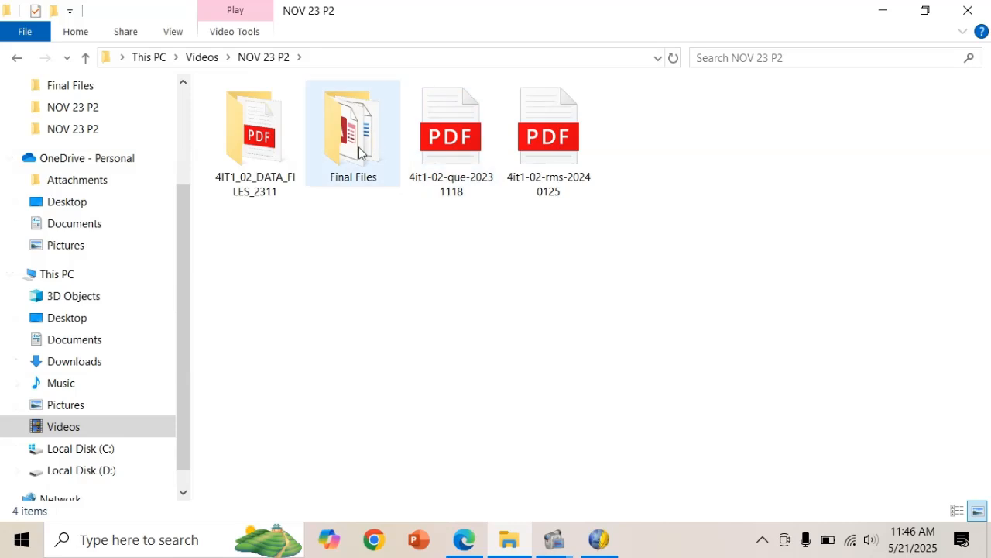
double_click(356, 152)
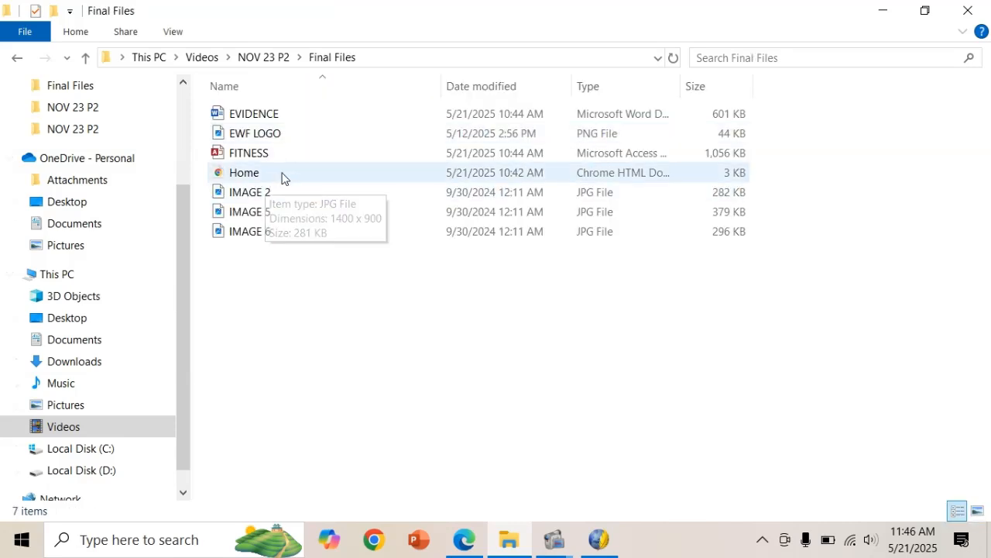
click(335, 134)
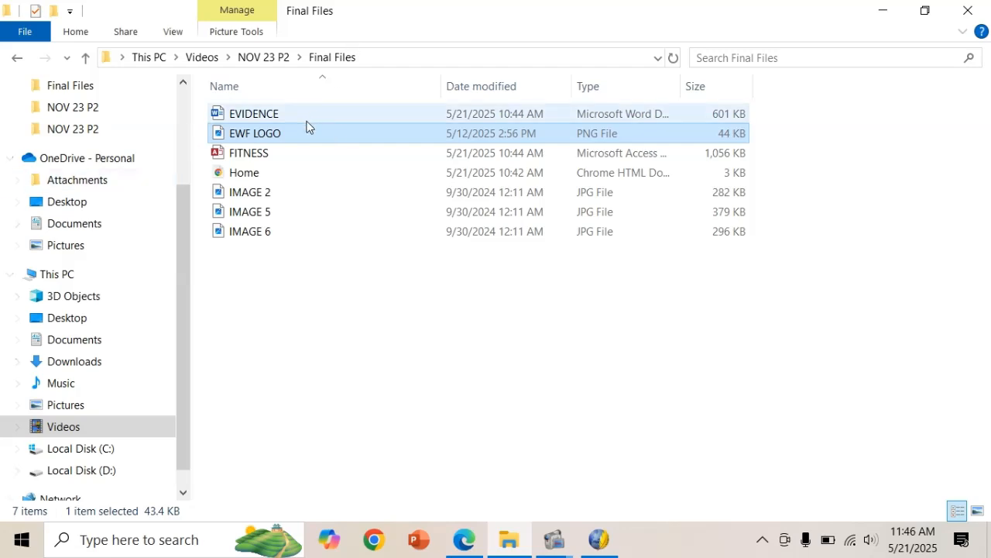
right_click(303, 132)
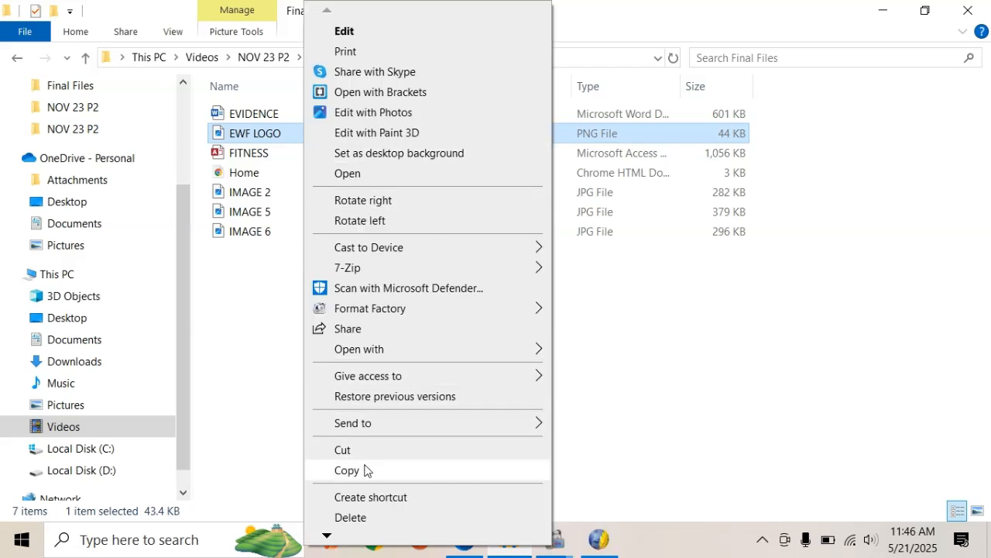
click(364, 471)
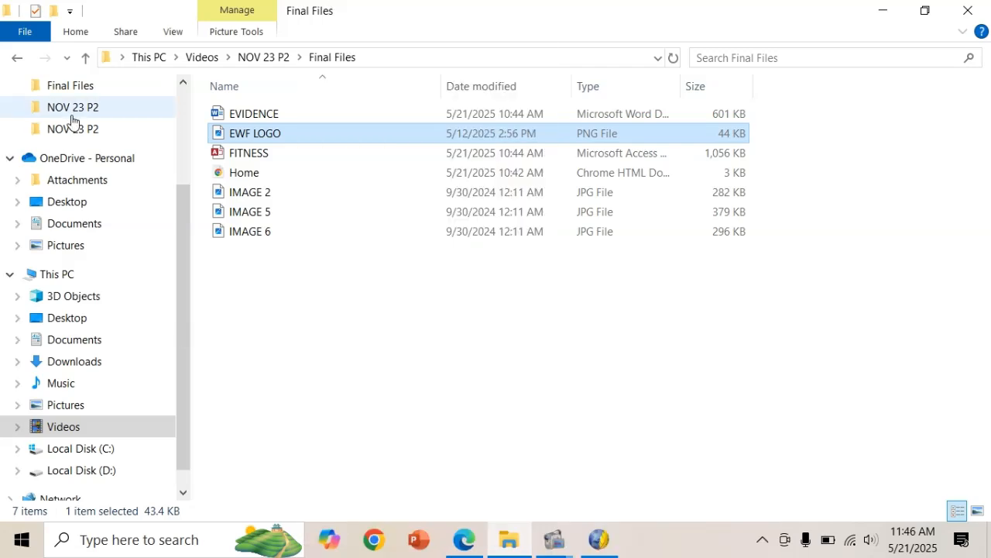
Paste EWF LOGO into Music\NOV 23 P2\WEB PAGES beside HOME.
scroll(72, 120, up, 2)
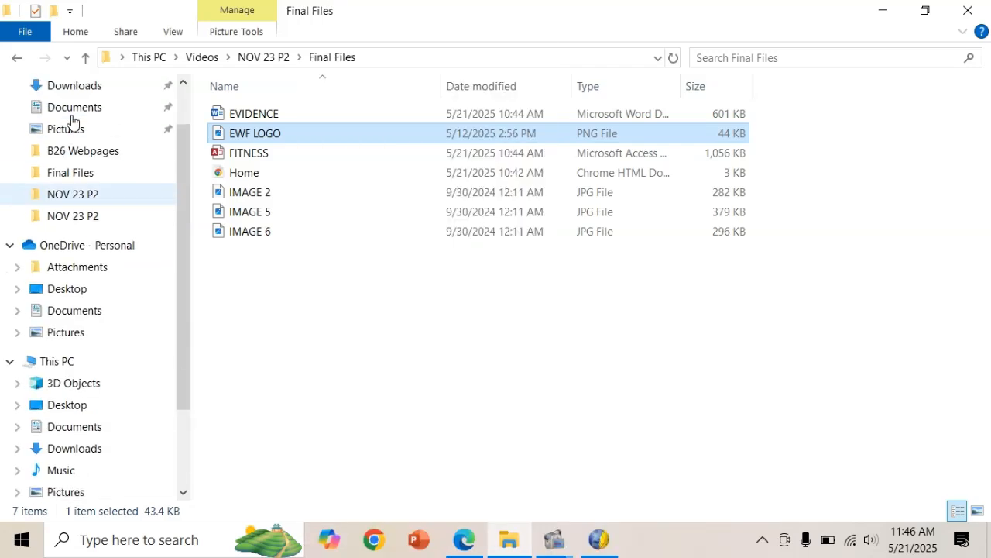
click(59, 474)
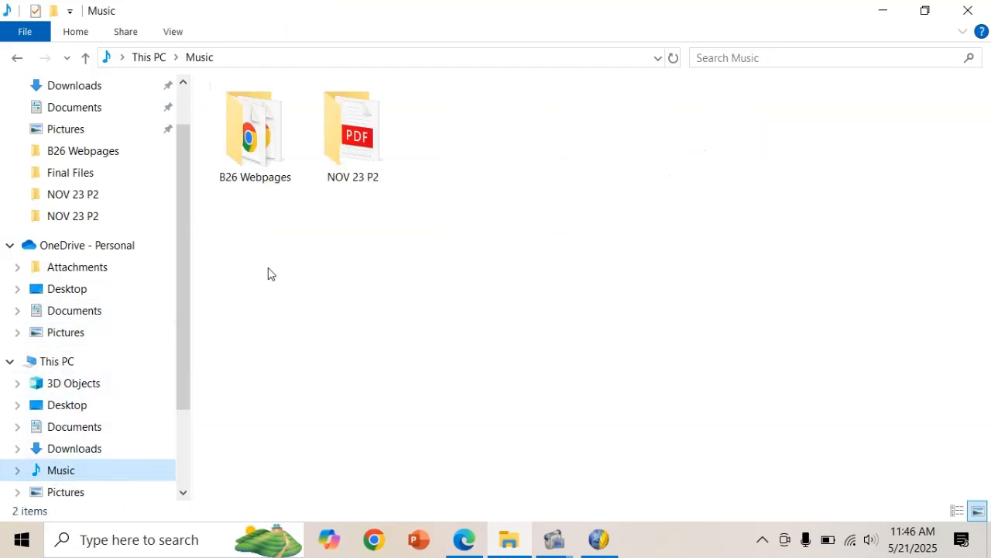
double_click(336, 146)
click(312, 137)
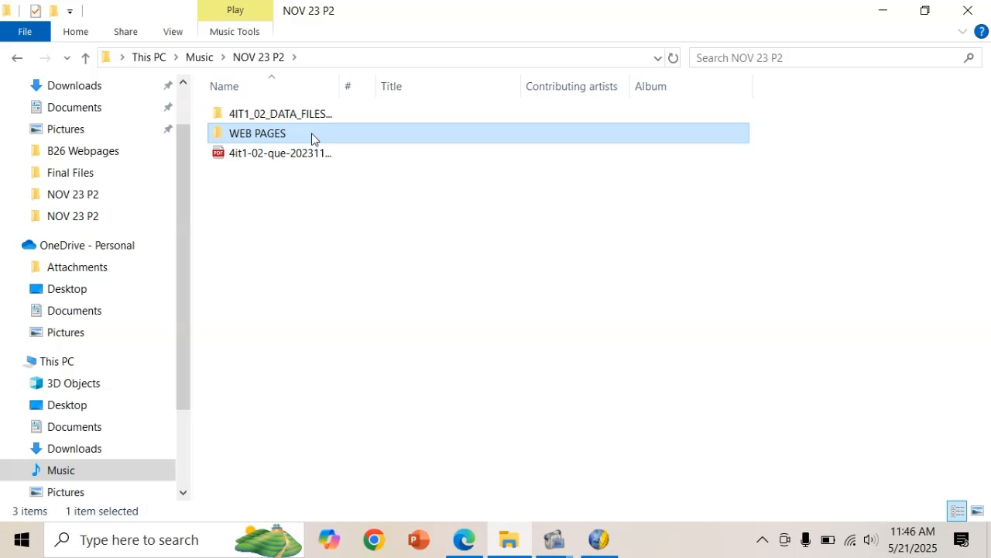
double_click(312, 136)
key(ctrl+v)
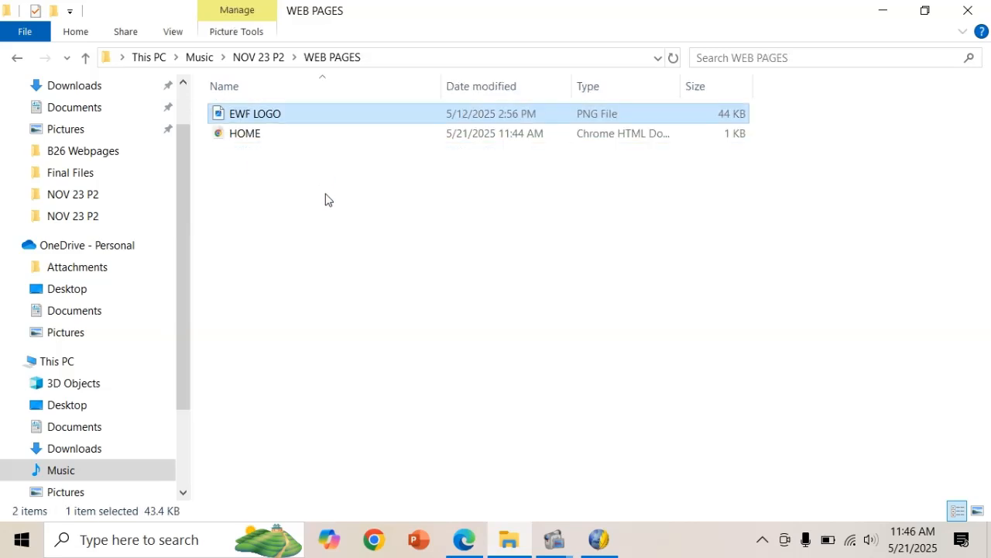
click(272, 58)
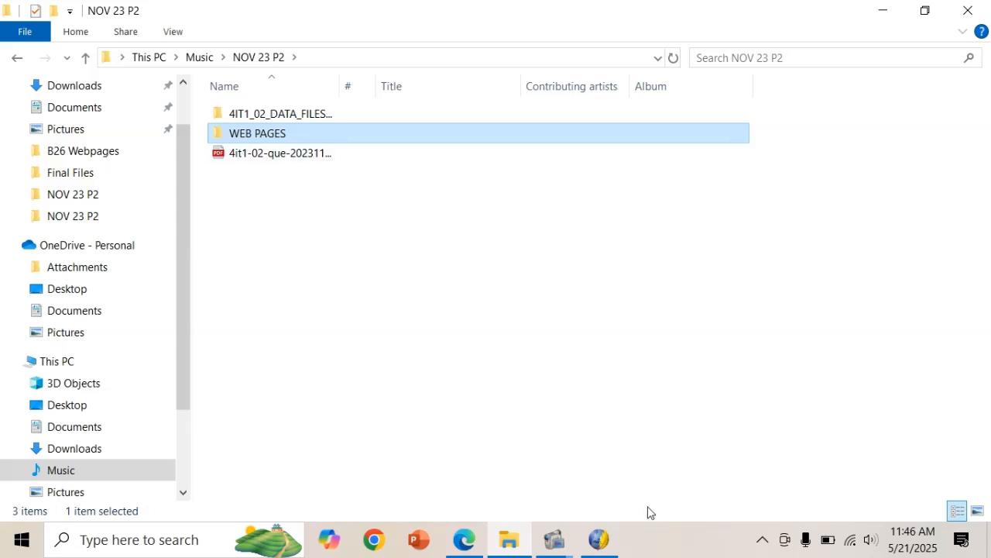
click(599, 540)
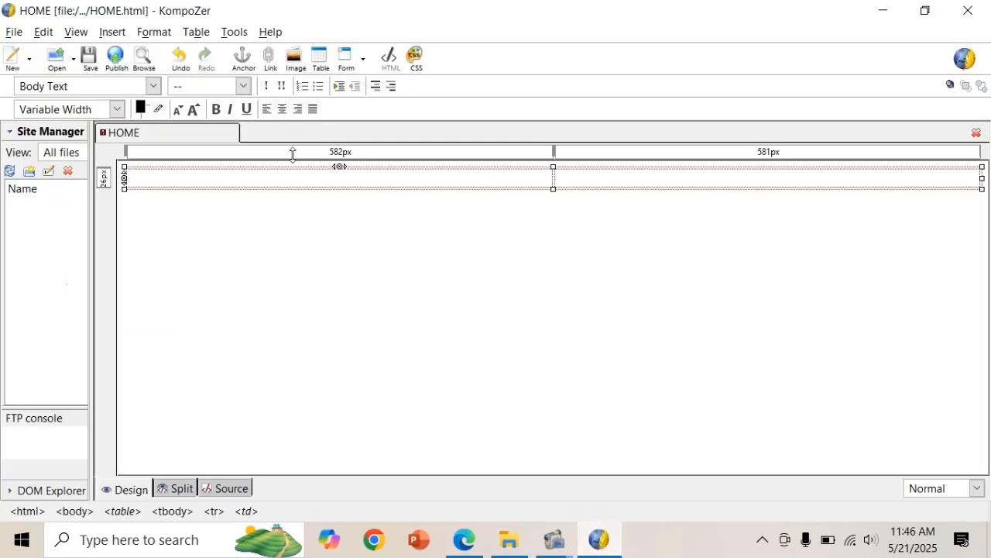
Pick EWF LOGO from Music\NOV 23 P2\WEB PAGES as the image to insert.
click(279, 59)
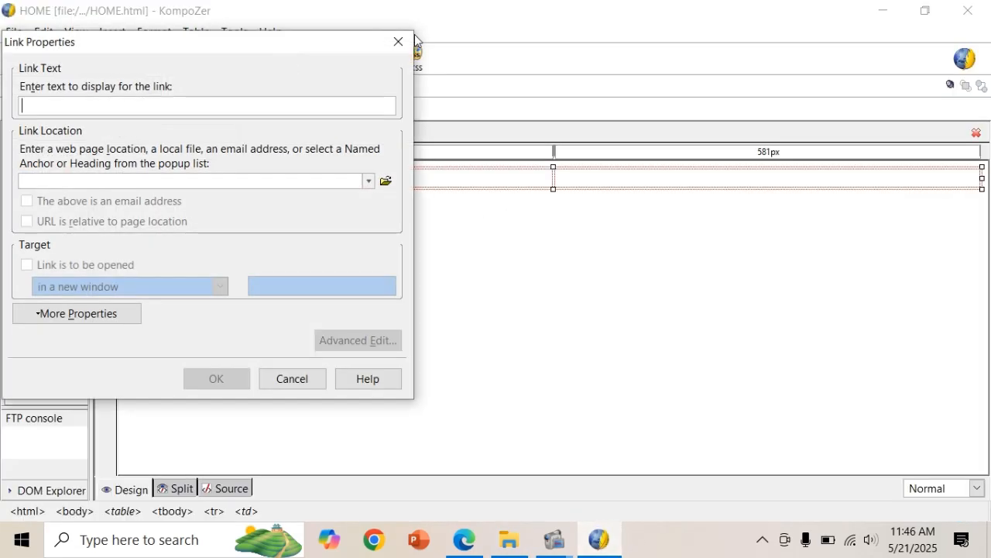
click(401, 39)
click(298, 56)
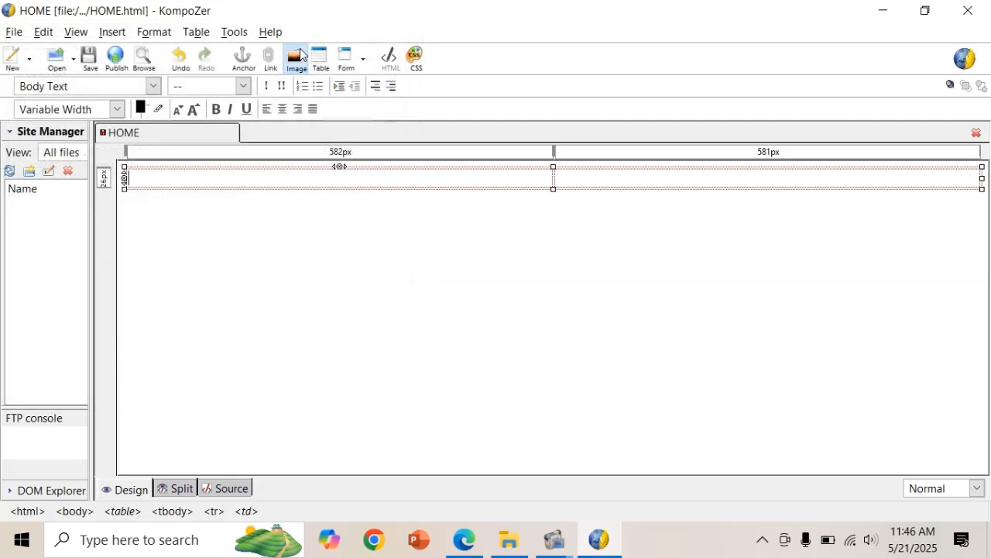
click(341, 115)
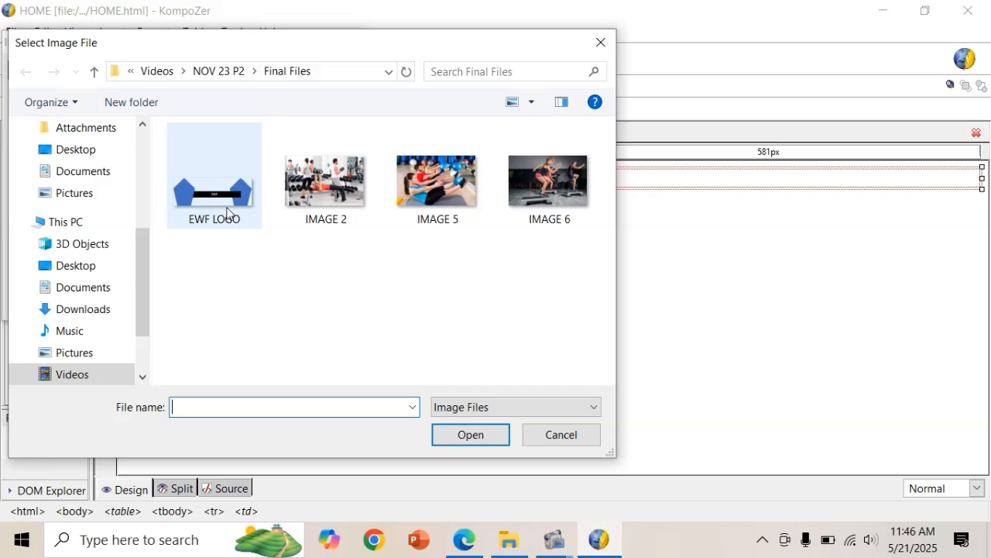
click(74, 339)
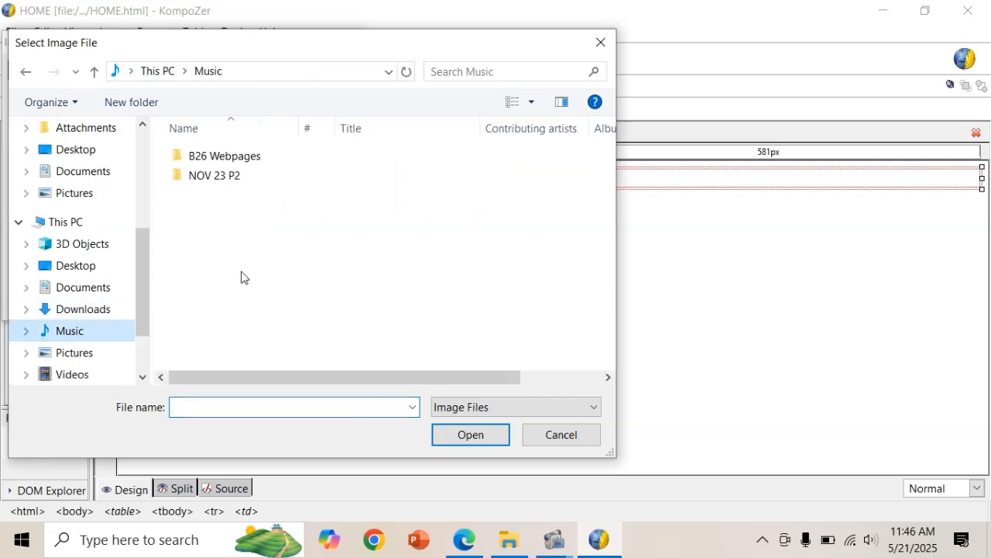
double_click(270, 177)
click(270, 178)
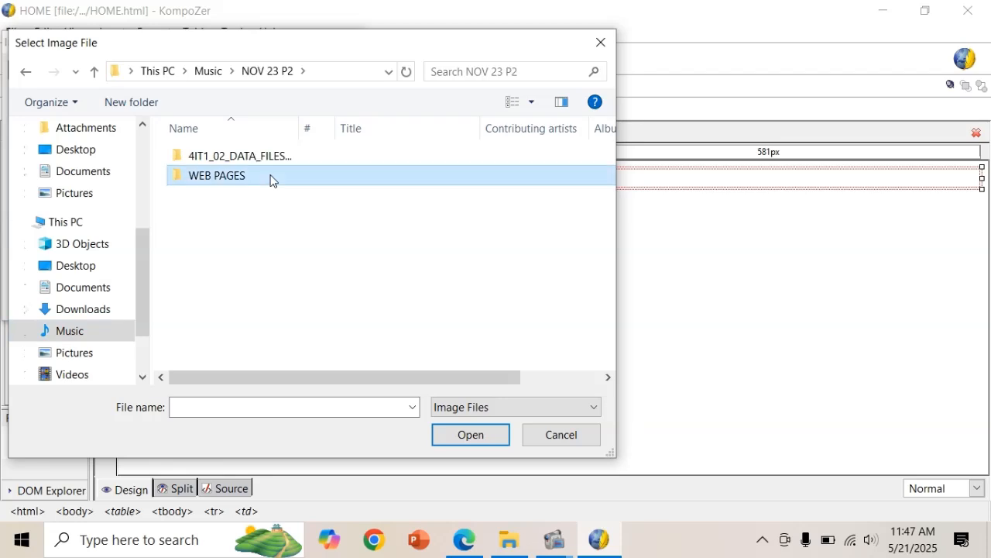
double_click(271, 177)
click(219, 161)
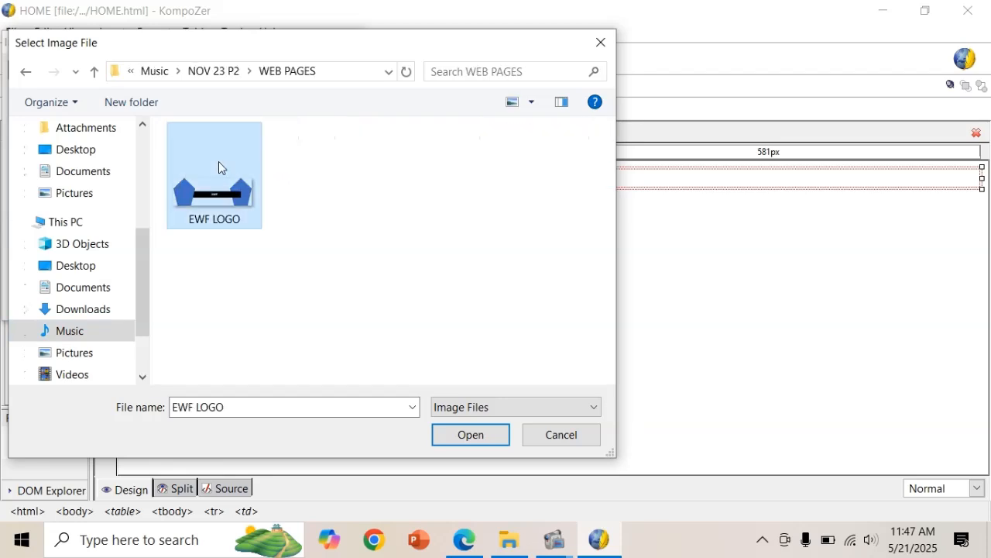
click(465, 433)
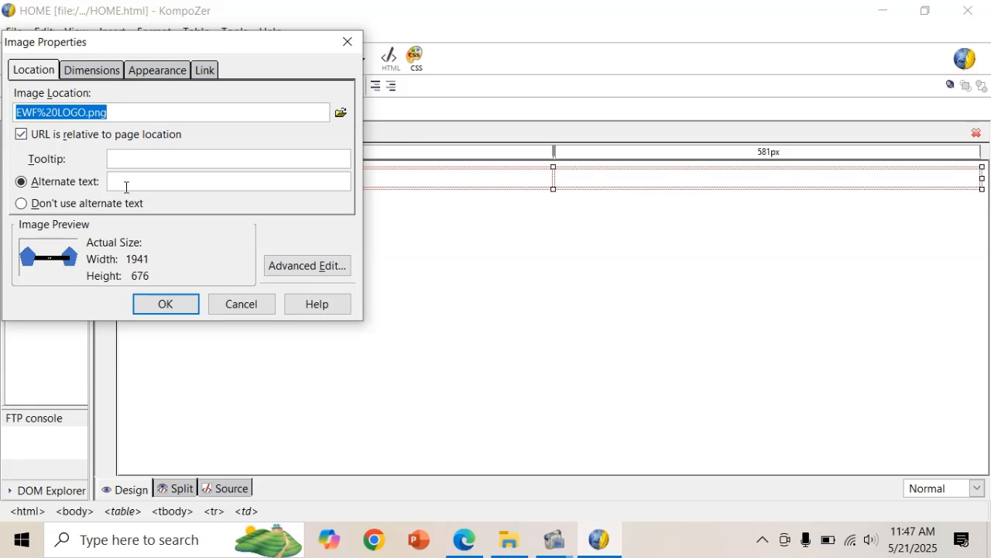
Insert the logo with alternate text LOGO and a custom constrained width of 194 pixels.
click(135, 183)
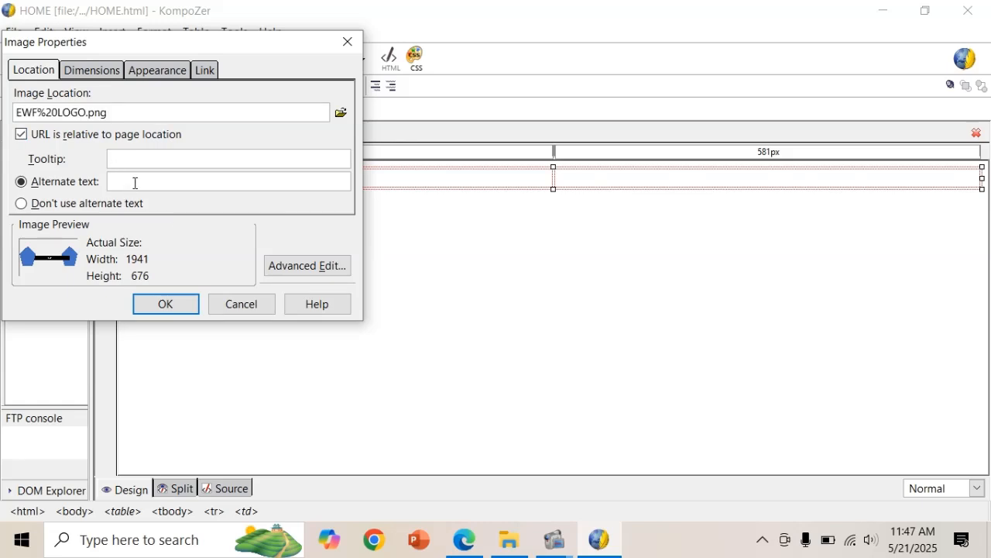
text(LOGO)
drag(258, 39, 423, 199)
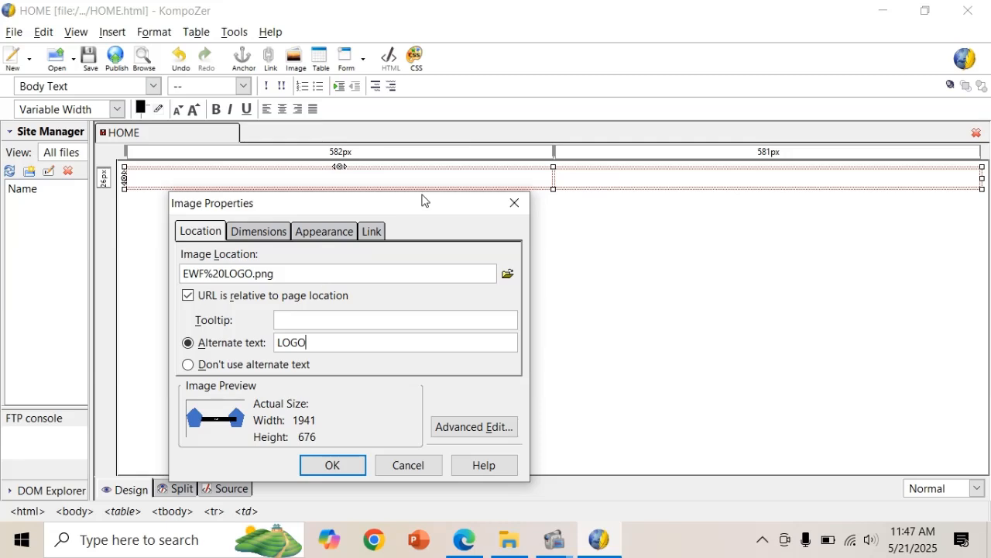
click(280, 233)
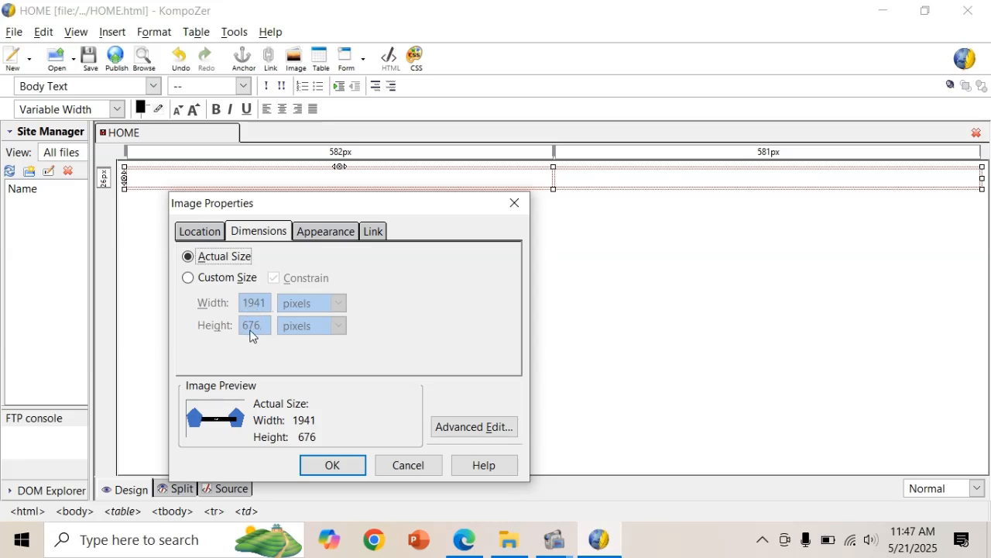
click(203, 276)
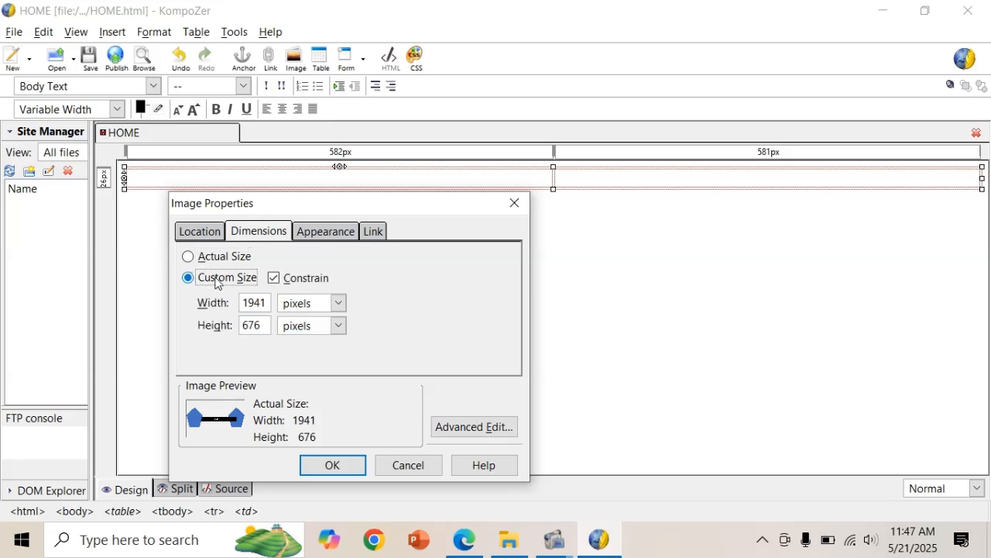
click(269, 303)
key(BackSpace)
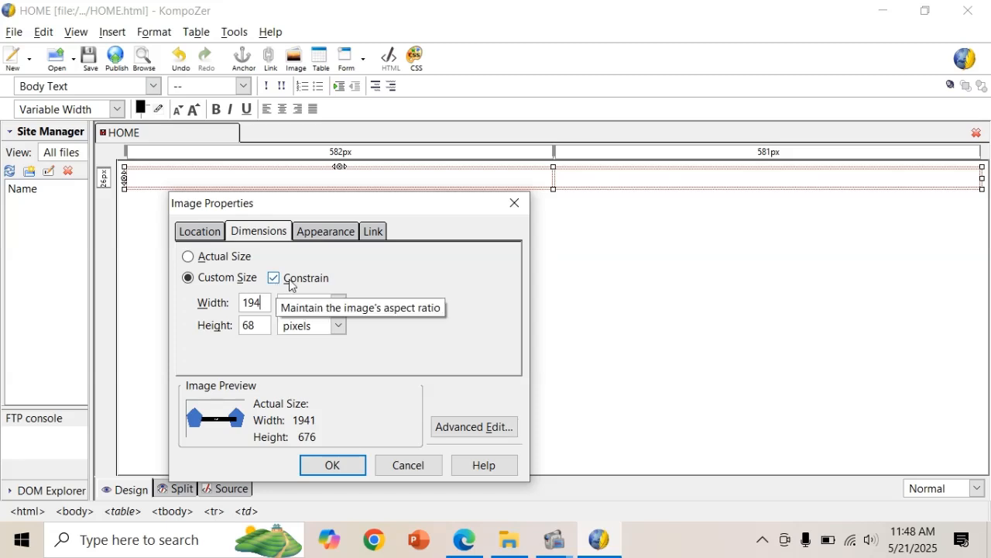
click(325, 463)
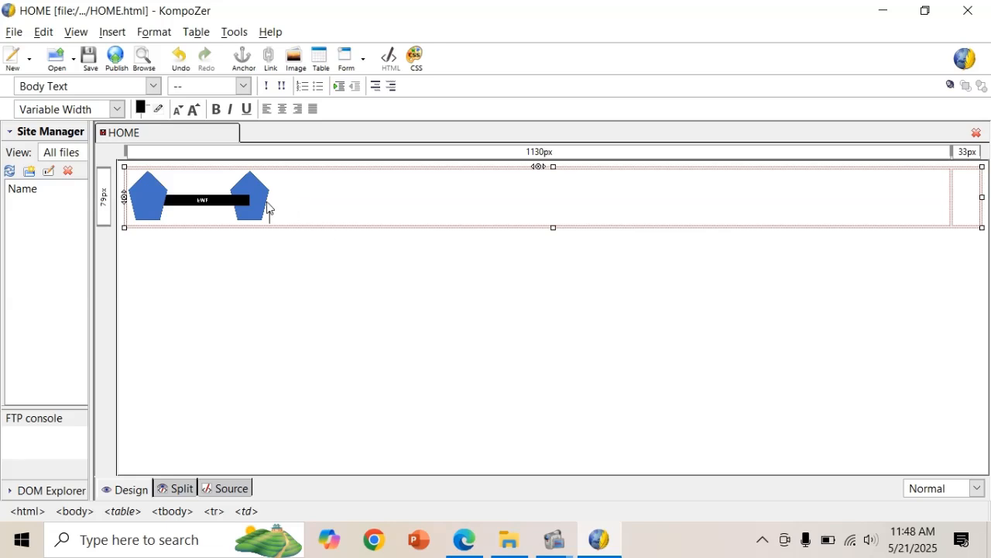
Move the caret into the table's right cell.
click(263, 210)
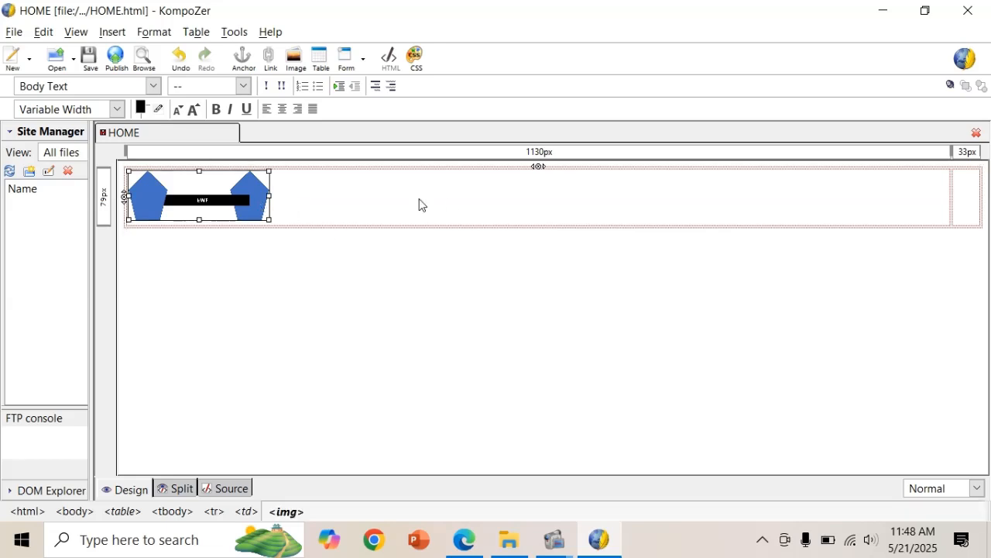
click(684, 207)
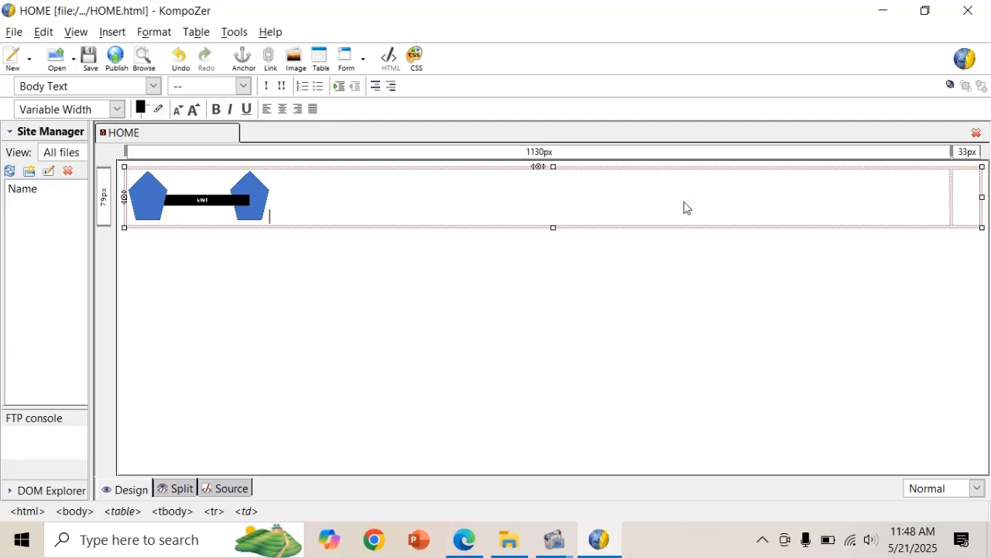
key(Tab)
click(464, 540)
Copy 'Evolving with Fitness' from the scenario on page 3 of the PDF.
scroll(504, 356, up, 20)
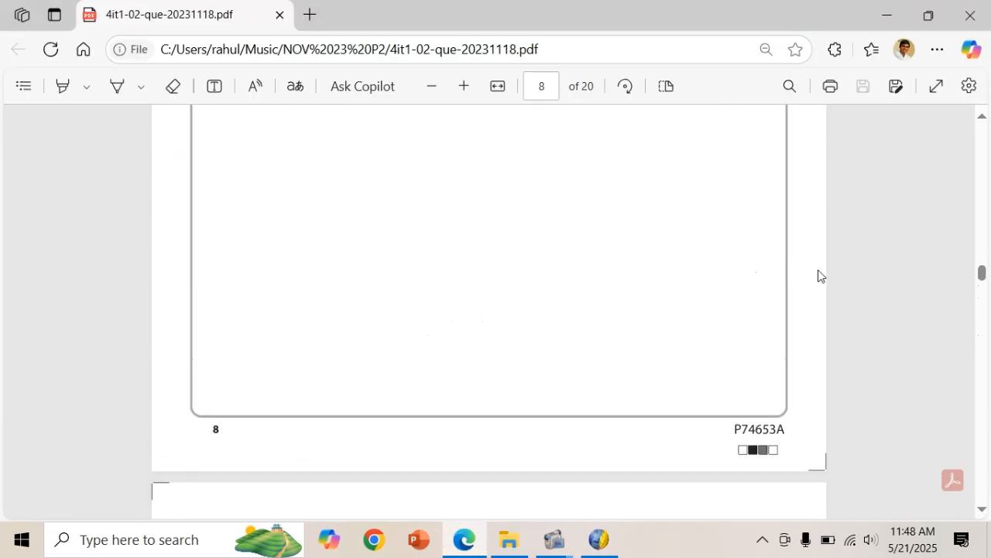
drag(983, 275, 983, 168)
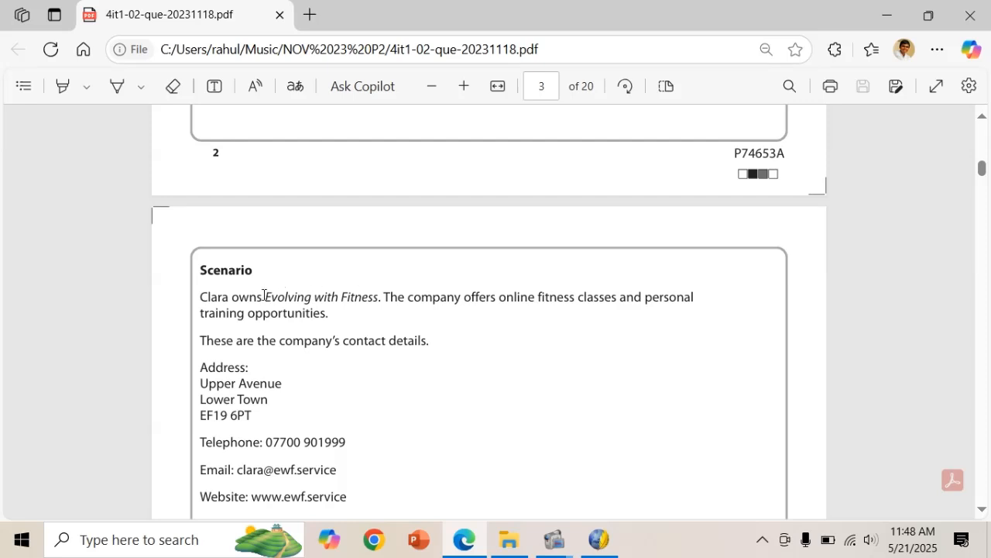
drag(264, 296, 375, 304)
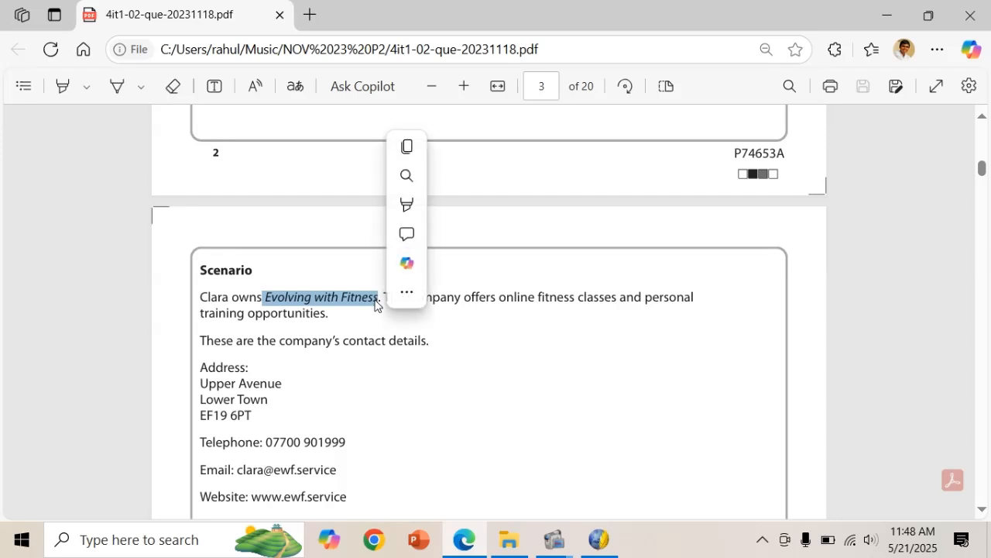
click(412, 152)
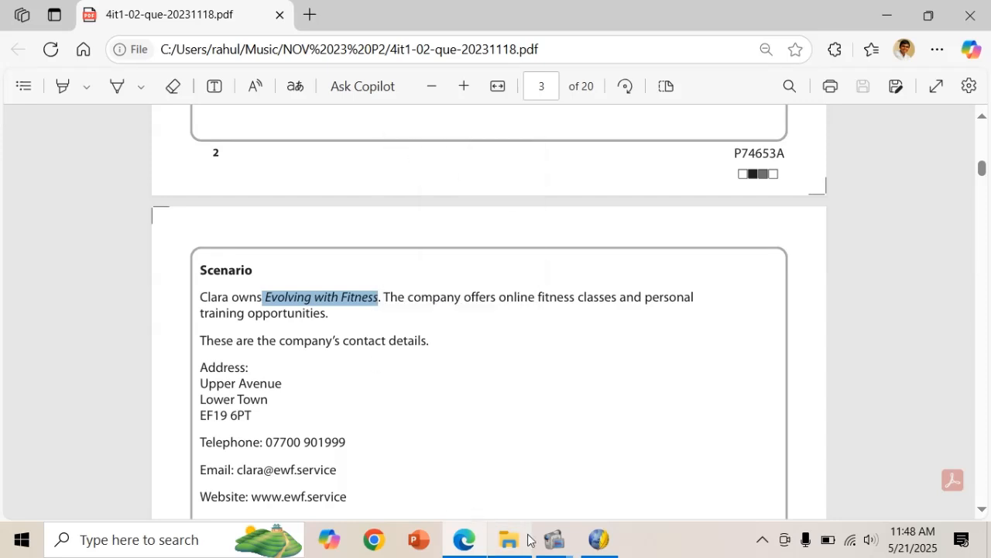
click(597, 540)
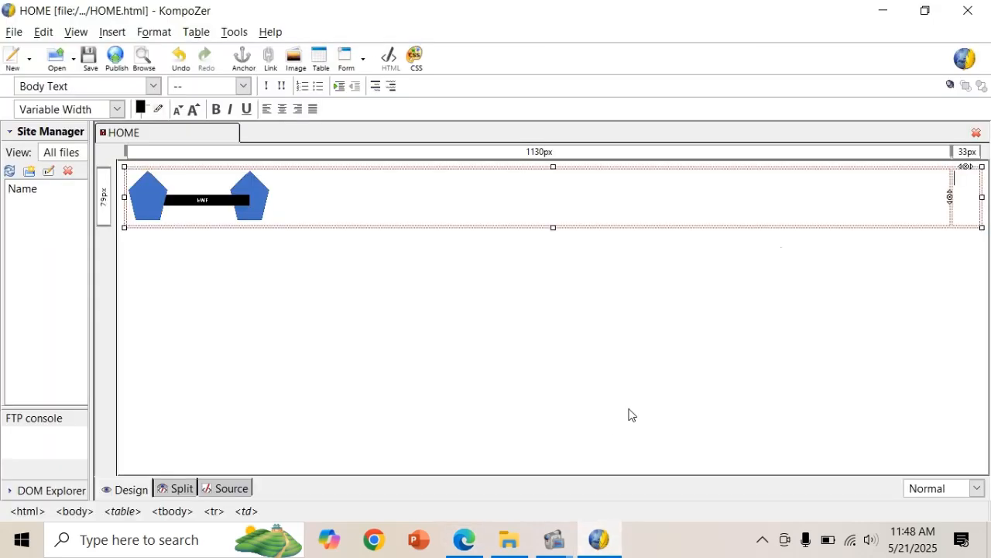
Paste 'Evolving with Fitness' into the right table cell and move below the table.
key(ctrl+v)
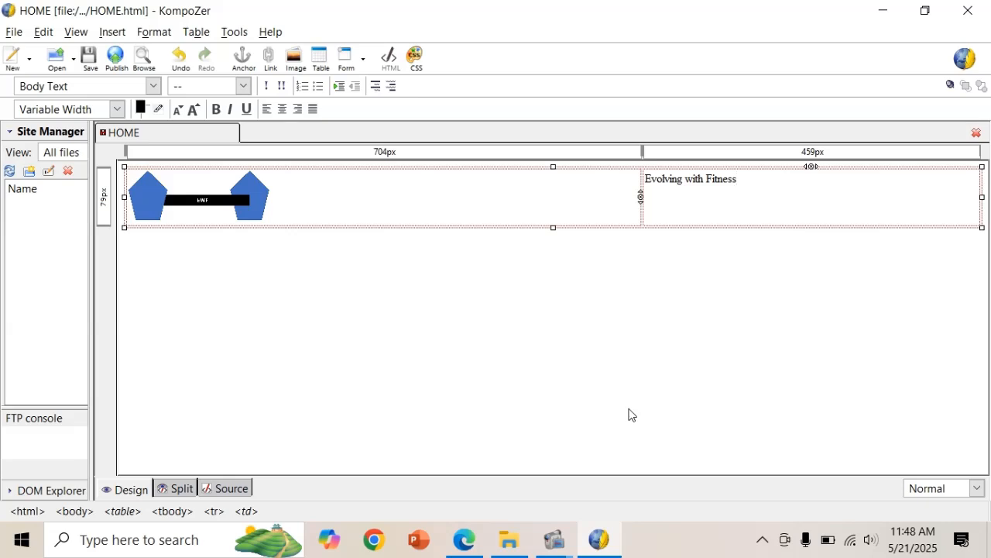
click(629, 414)
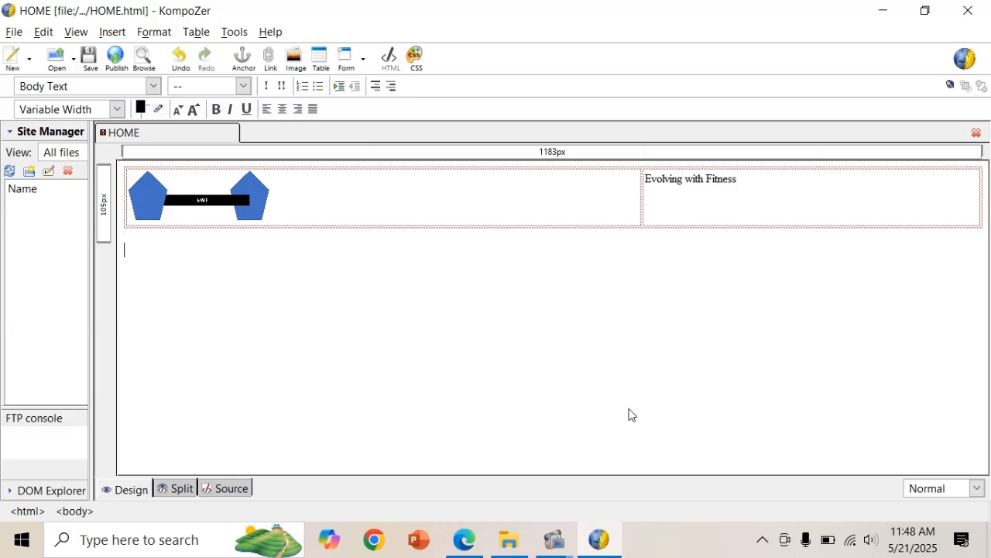
key(alt+Tab)
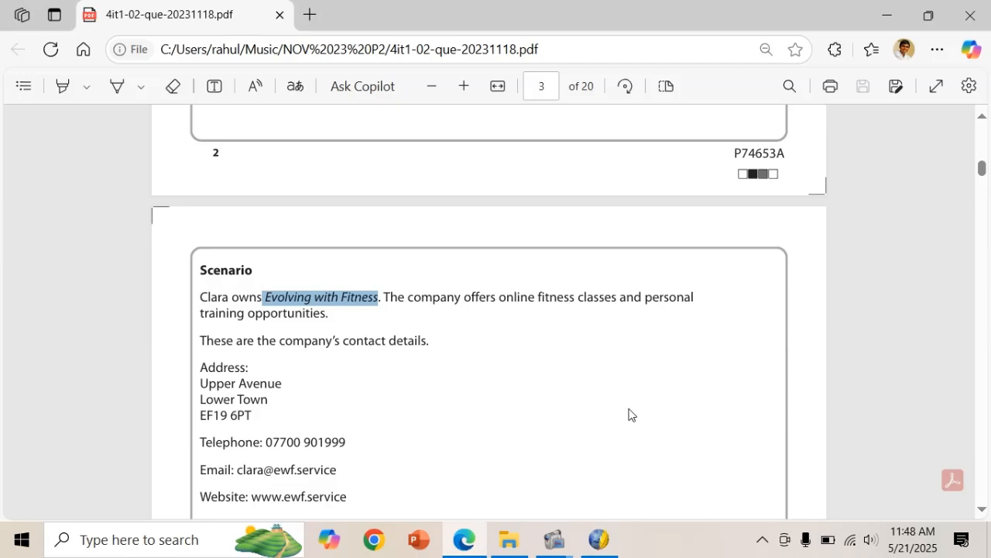
Scroll the task PDF to page 12 to show the HOME design's Home and Classes link boxes.
scroll(629, 414, down, 20)
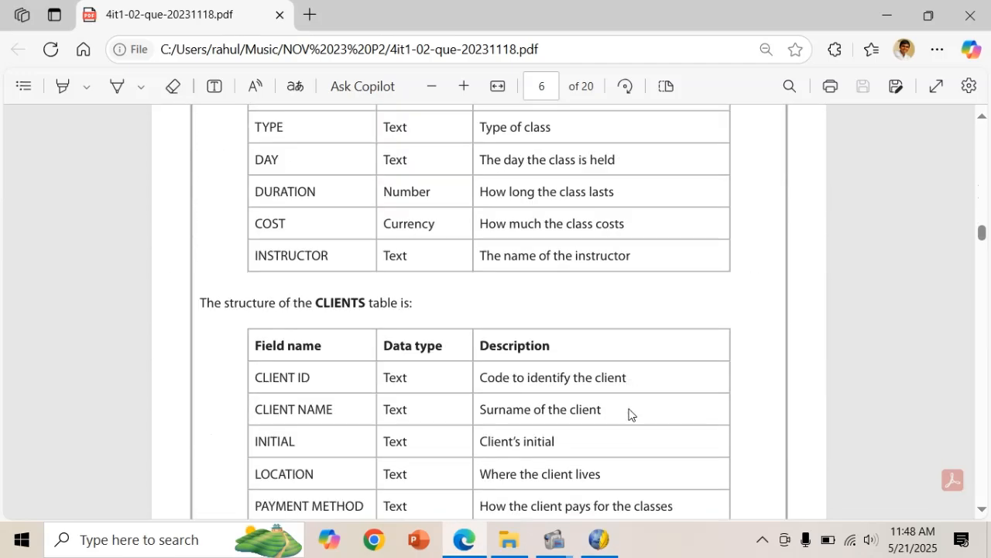
scroll(629, 414, down, 20)
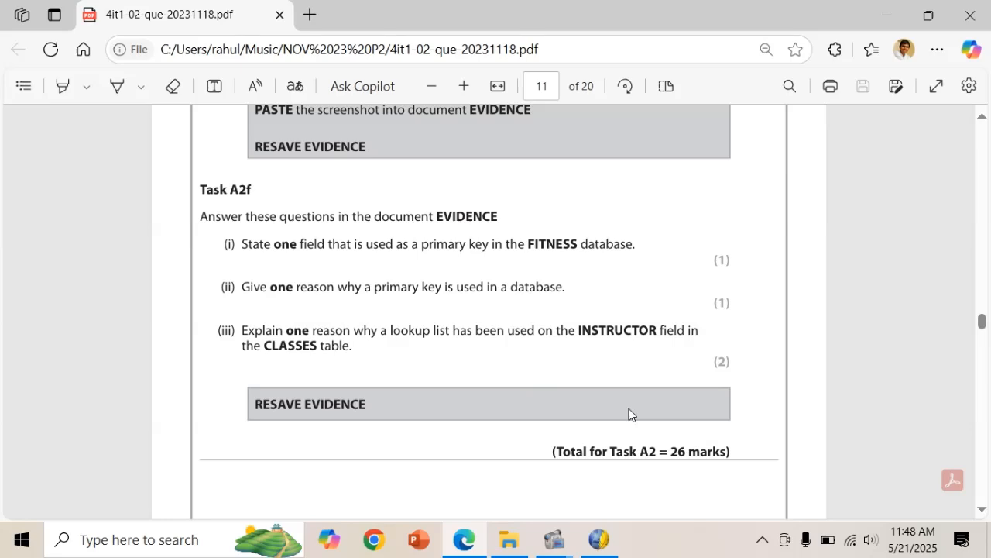
scroll(629, 414, down, 15)
scroll(629, 415, up, 5)
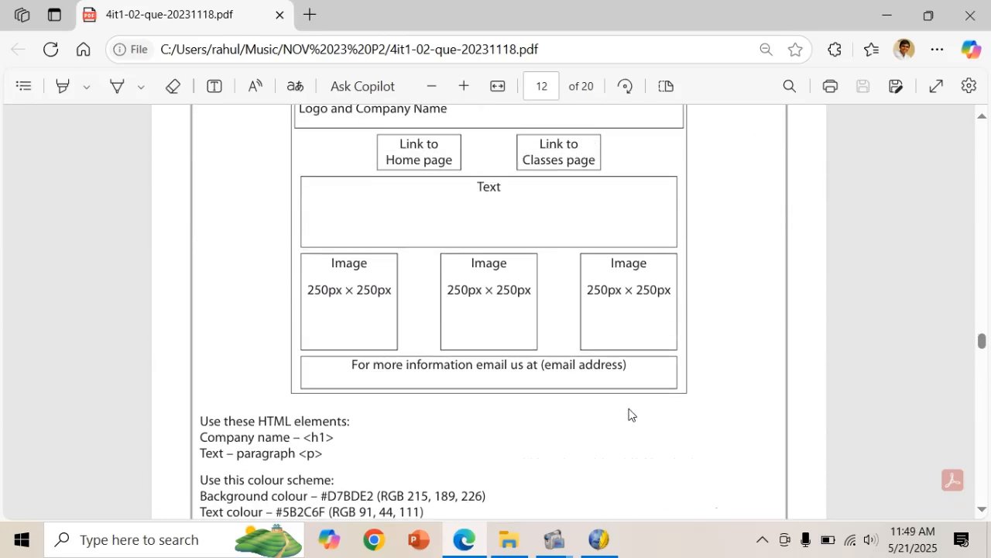
scroll(629, 415, up, 1)
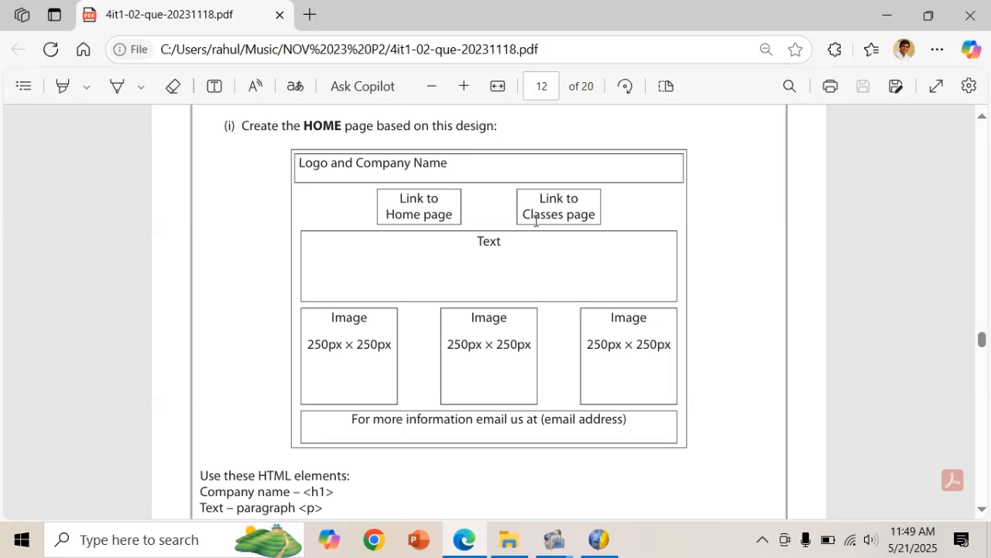
Insert a one-row, five-column table below the header table on the HOME page.
click(598, 540)
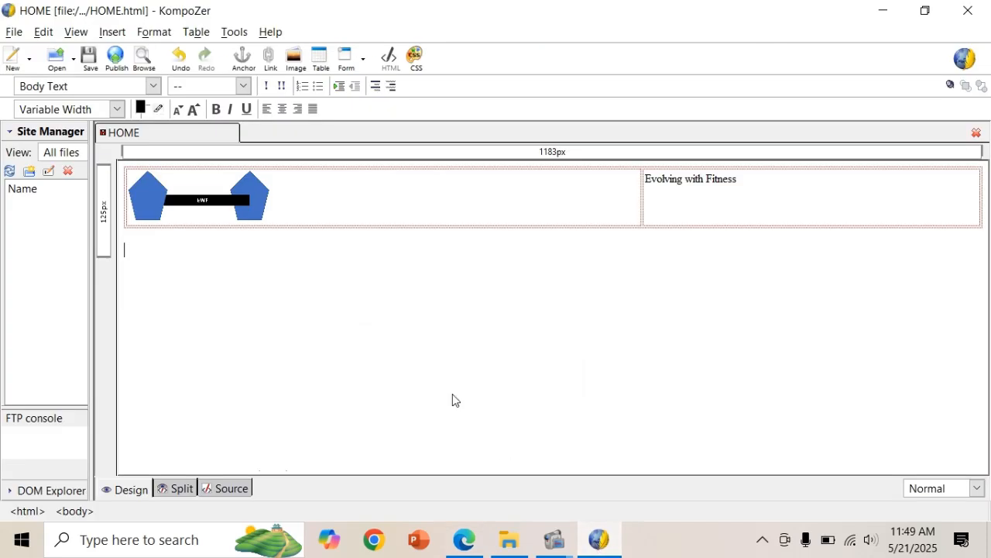
click(196, 32)
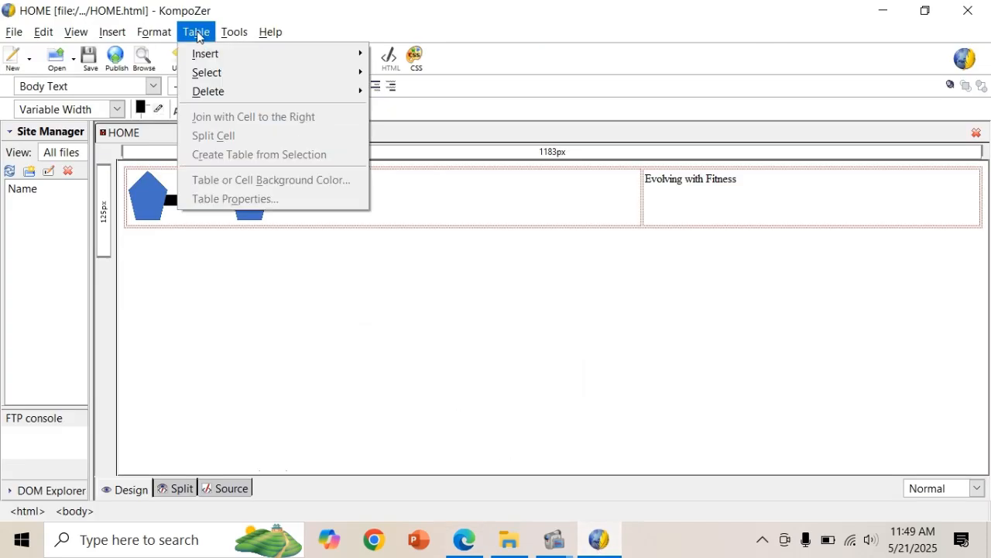
mouse_move(227, 55)
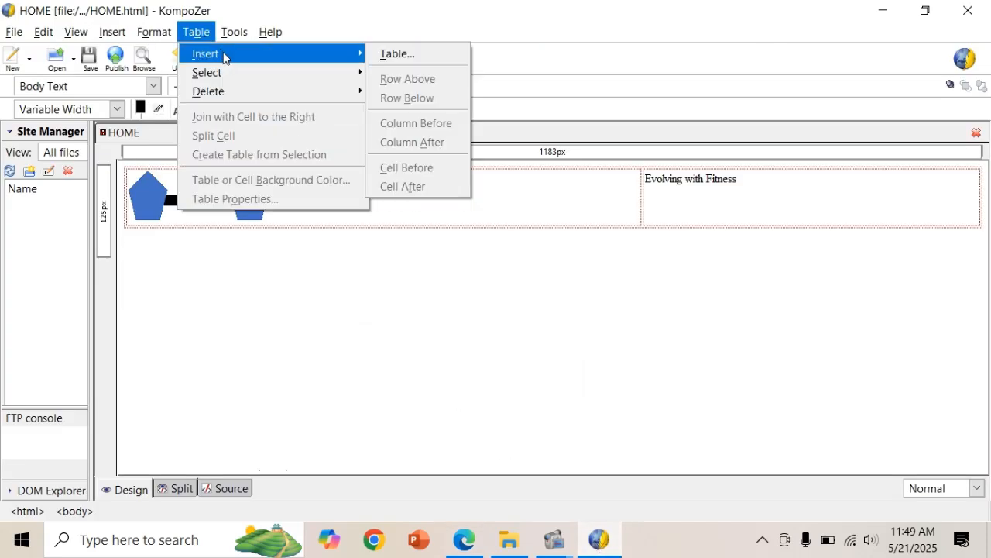
click(395, 54)
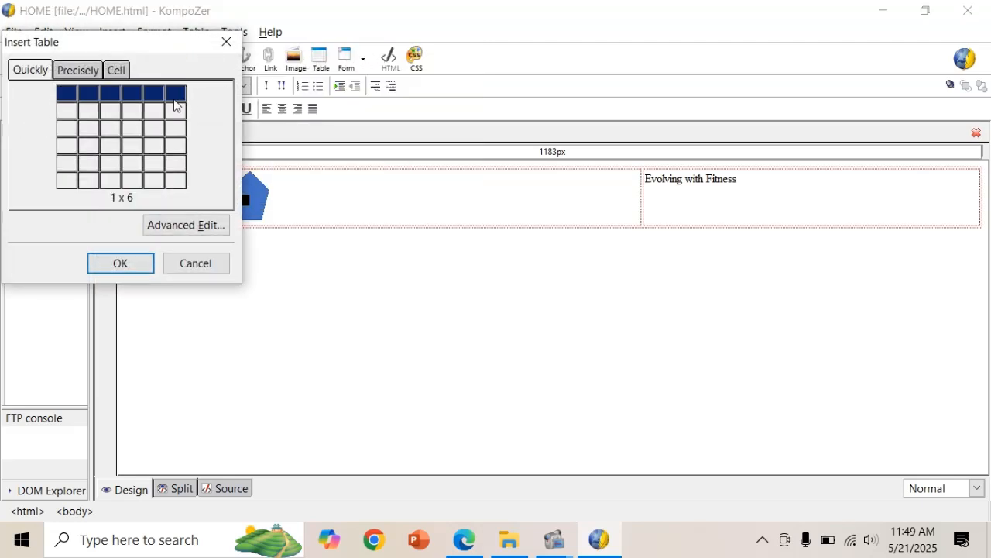
click(158, 94)
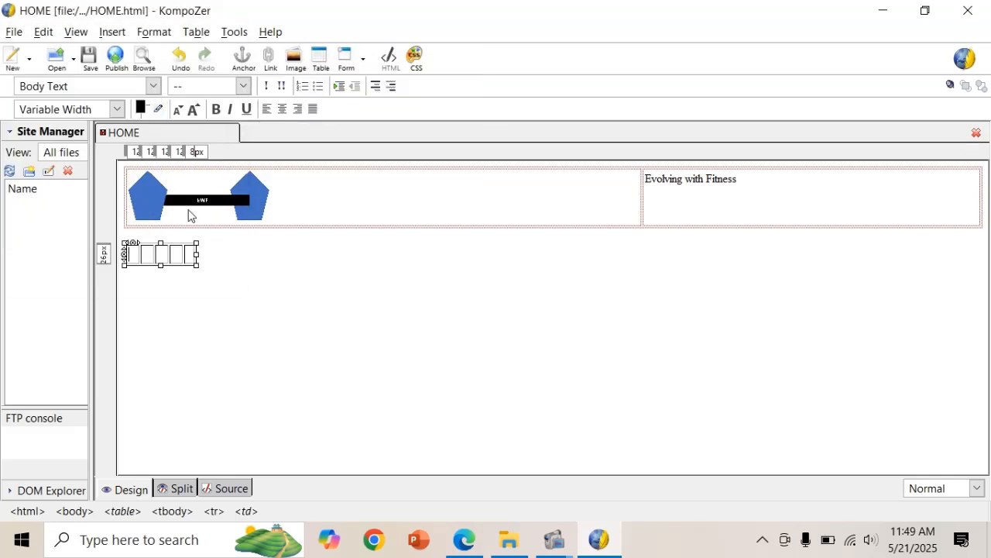
Centre the new table with border 0 and stretch it to full page width.
click(199, 38)
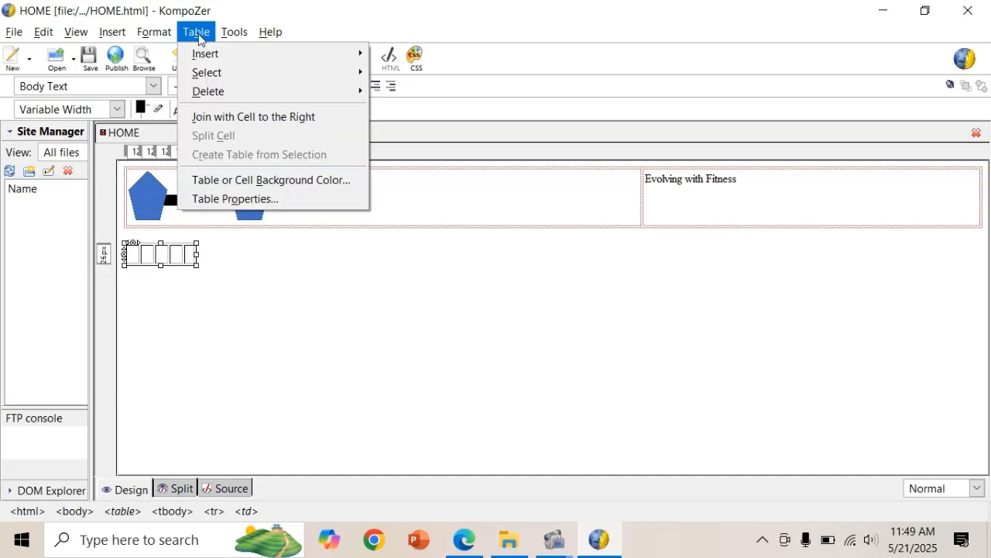
click(256, 203)
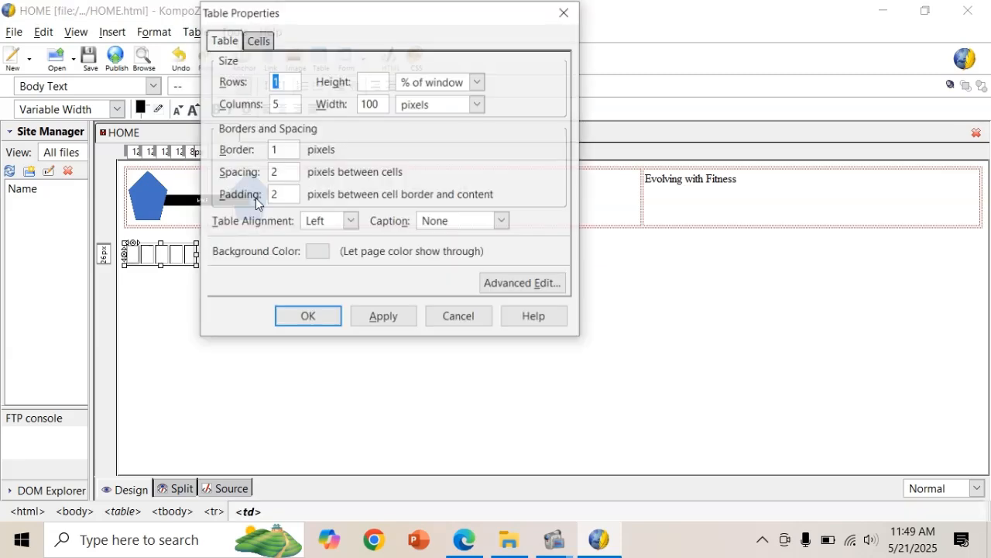
click(350, 221)
click(337, 258)
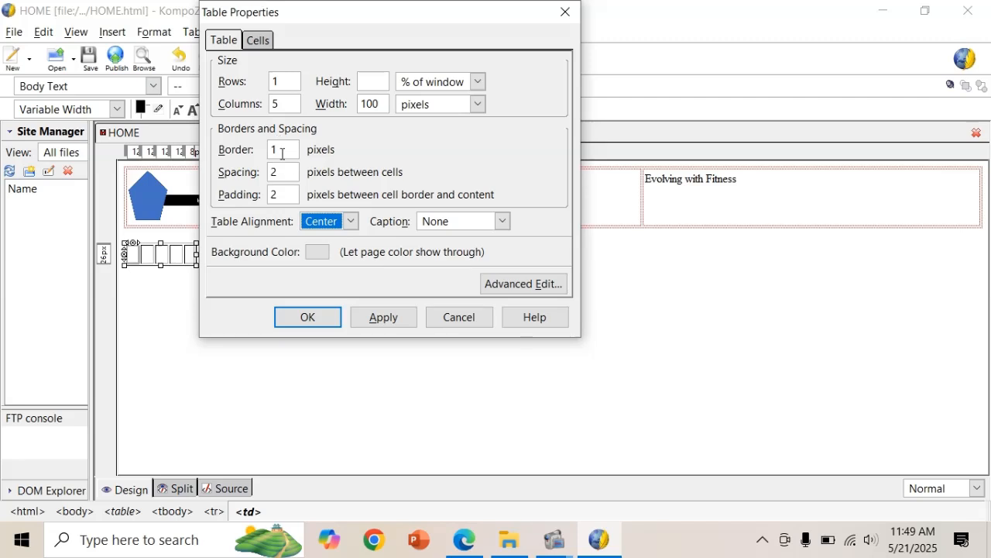
click(283, 151)
key(BackSpace)
text(0)
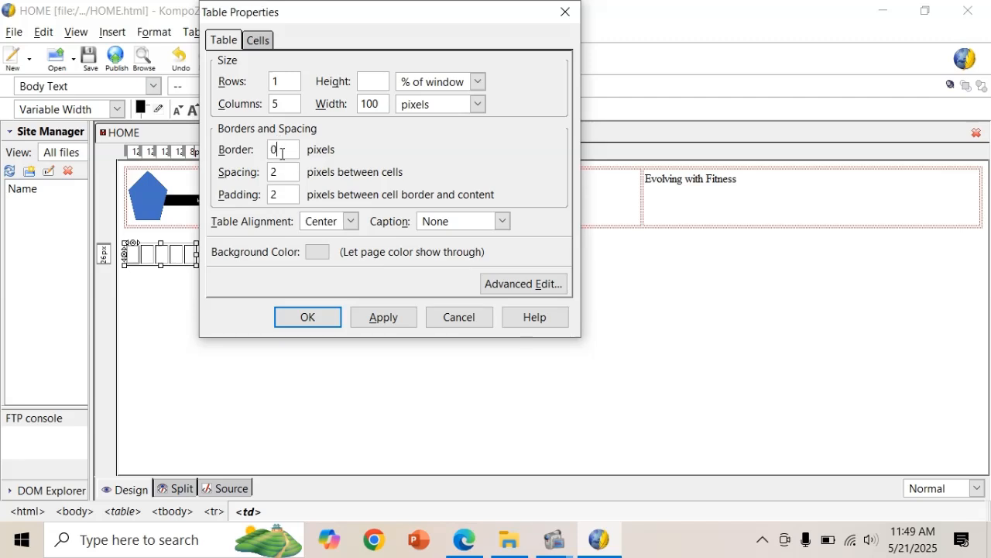
click(293, 313)
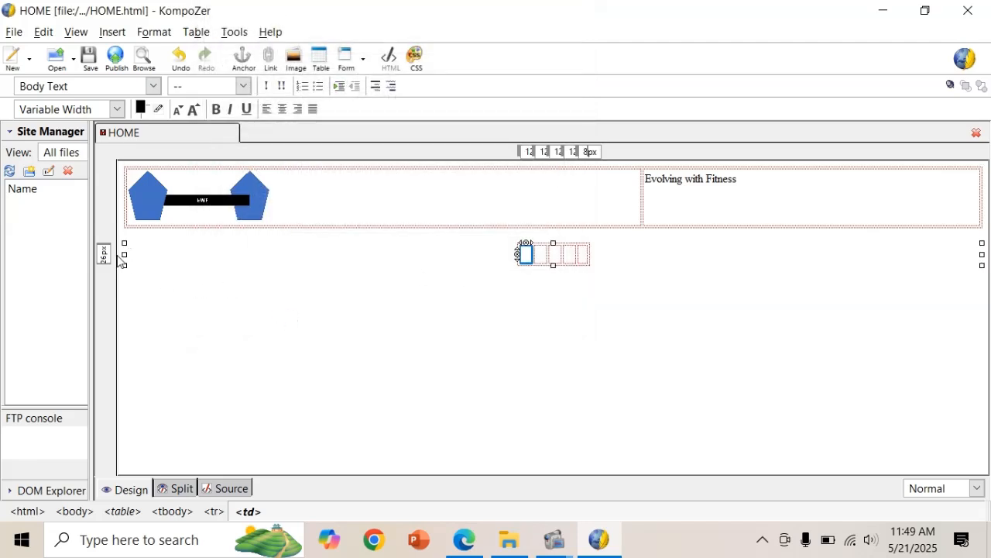
click(124, 254)
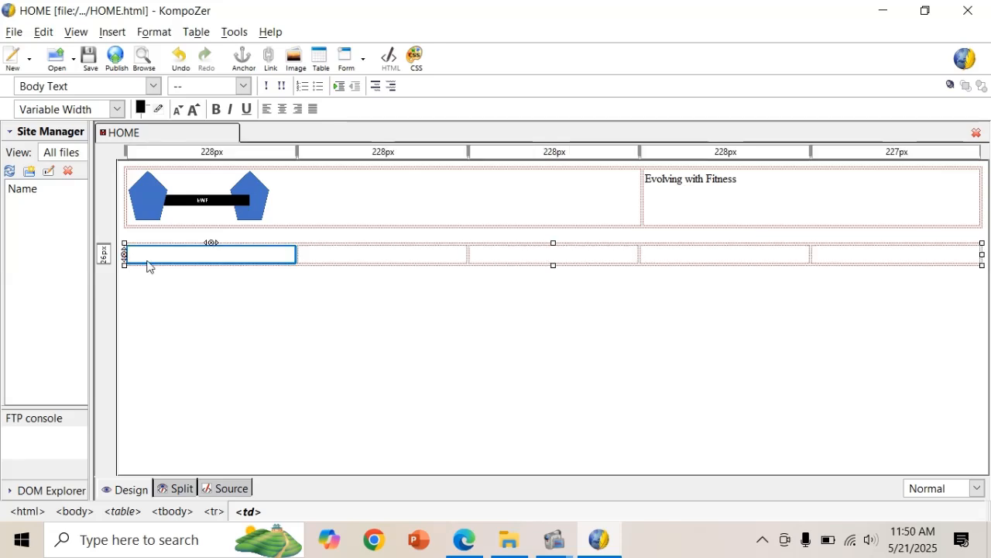
Type centred HOME in the second cell and centred CLASSES in the fourth cell.
click(328, 257)
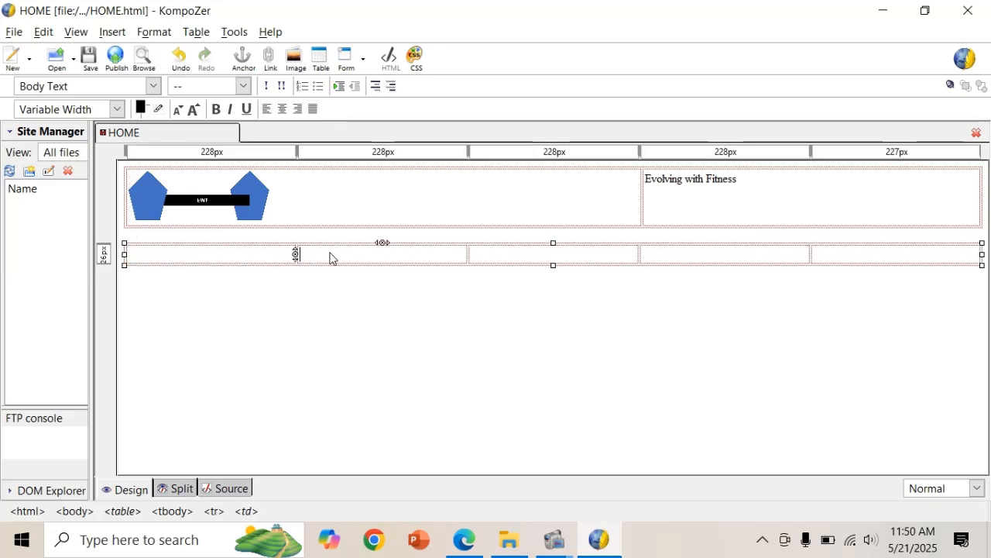
text(HOME)
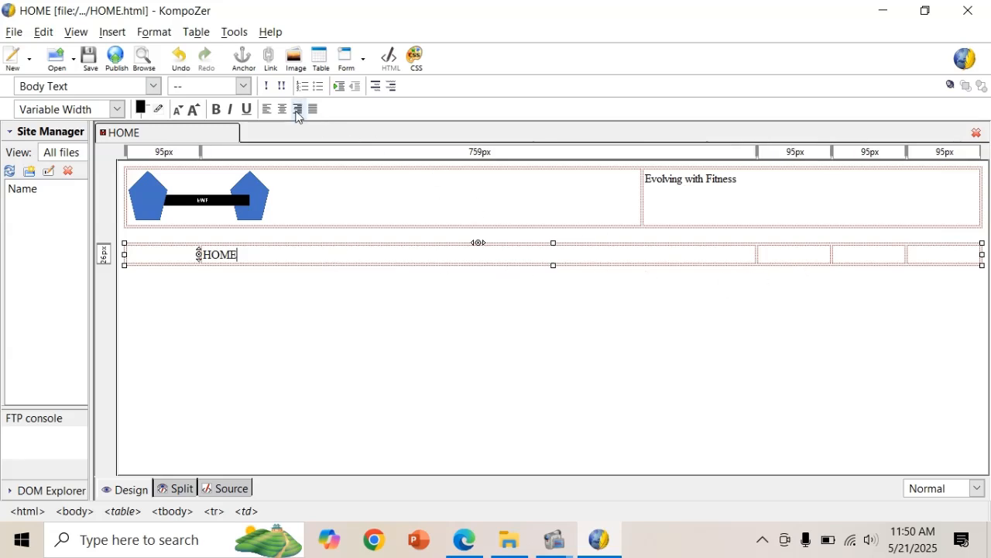
click(283, 111)
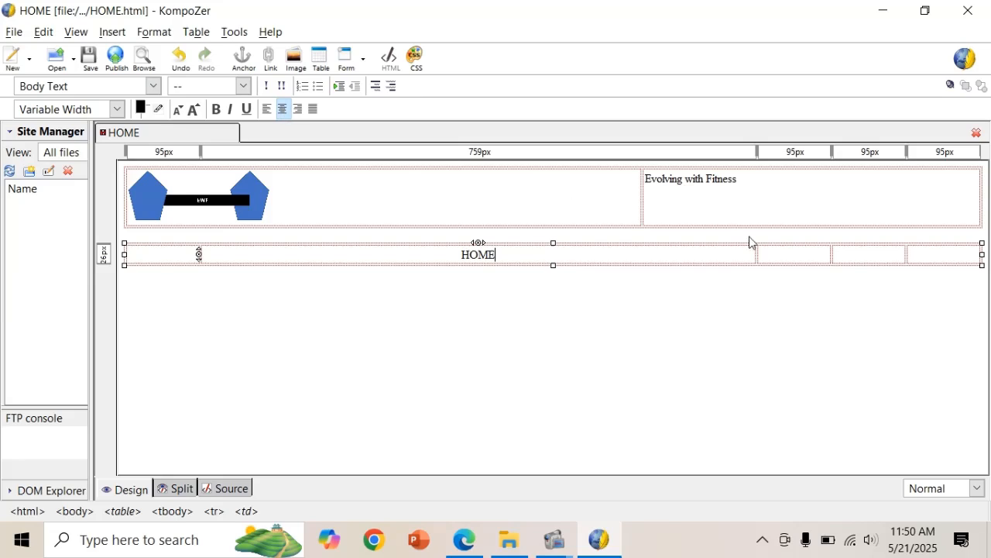
click(852, 258)
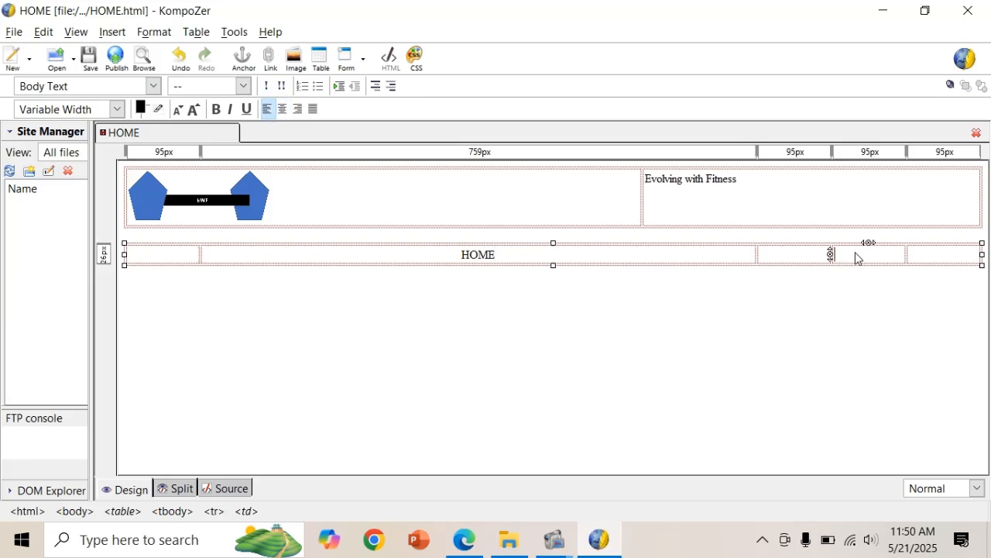
text(CLASSES)
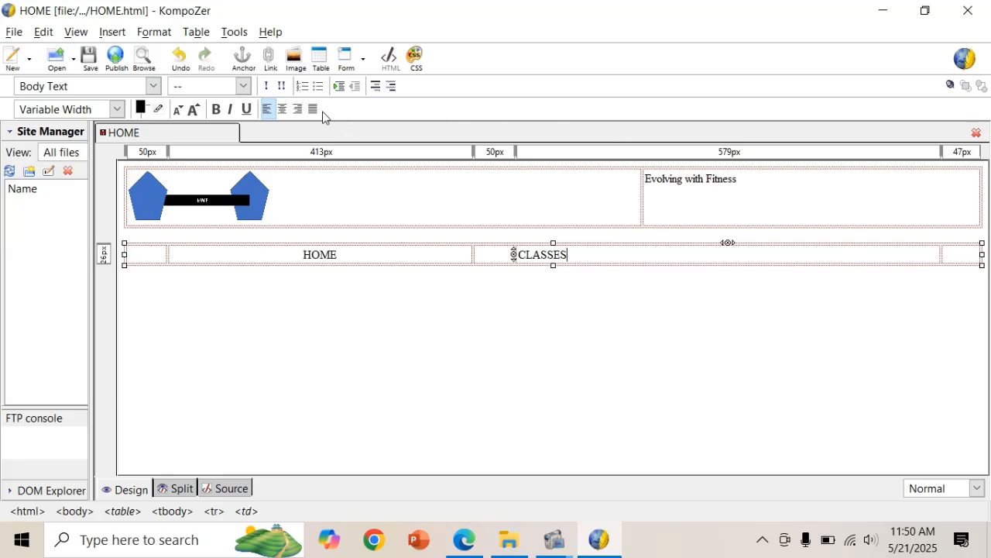
click(281, 110)
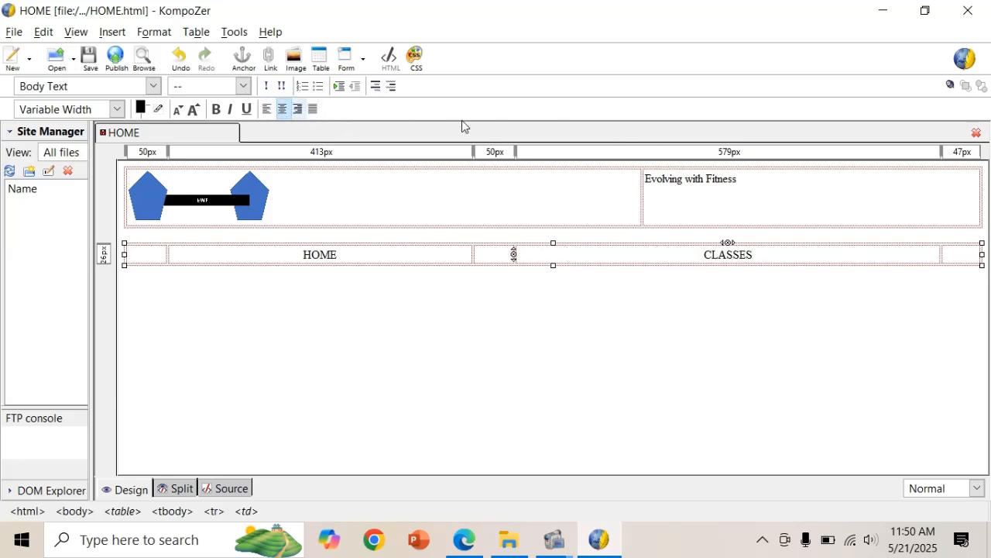
Add an empty line below the link table and compare with the design PDF.
key(Right)
key(Right)
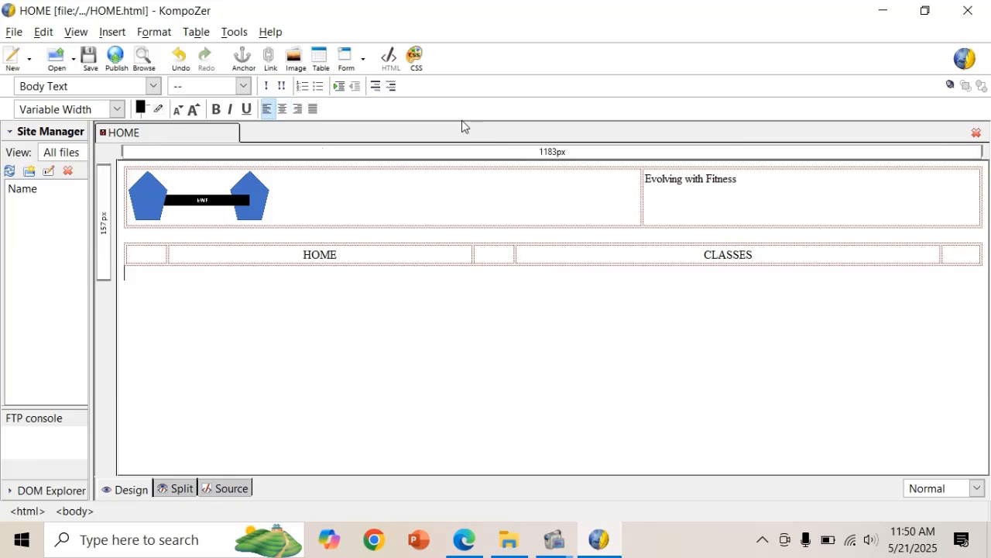
key(Return)
key(alt+Tab)
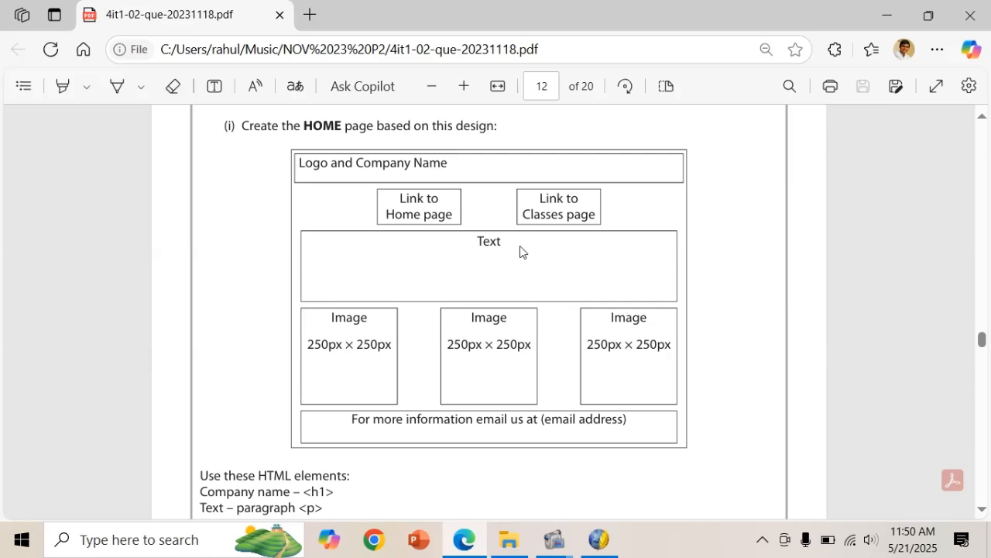
key(alt+Tab)
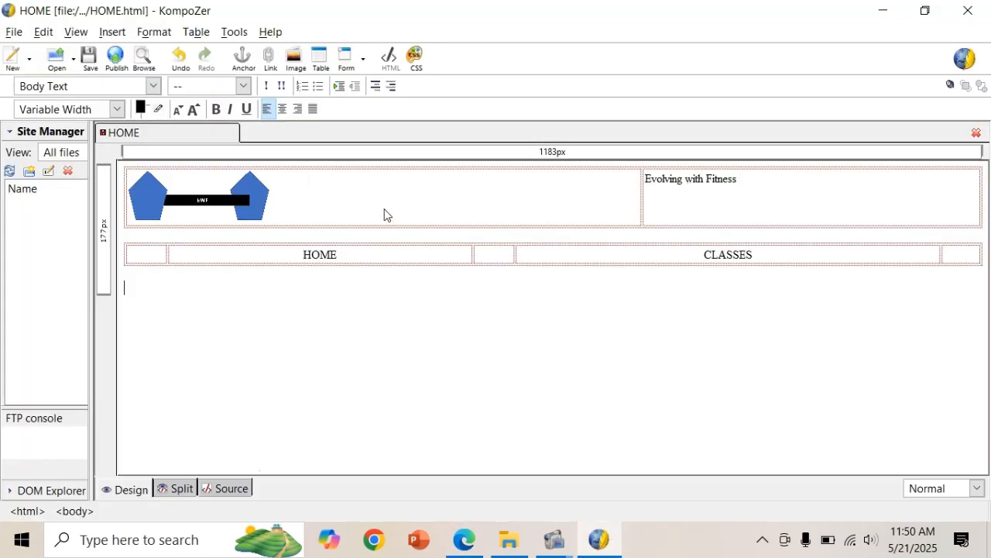
Type the left-aligned placeholder 'Text' on the new line and check it against the design PDF.
click(285, 114)
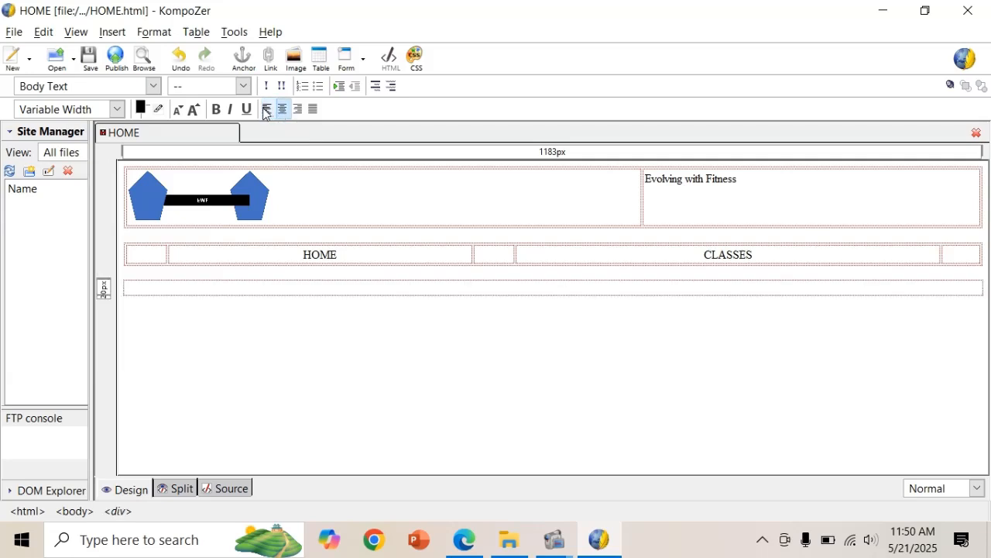
click(266, 109)
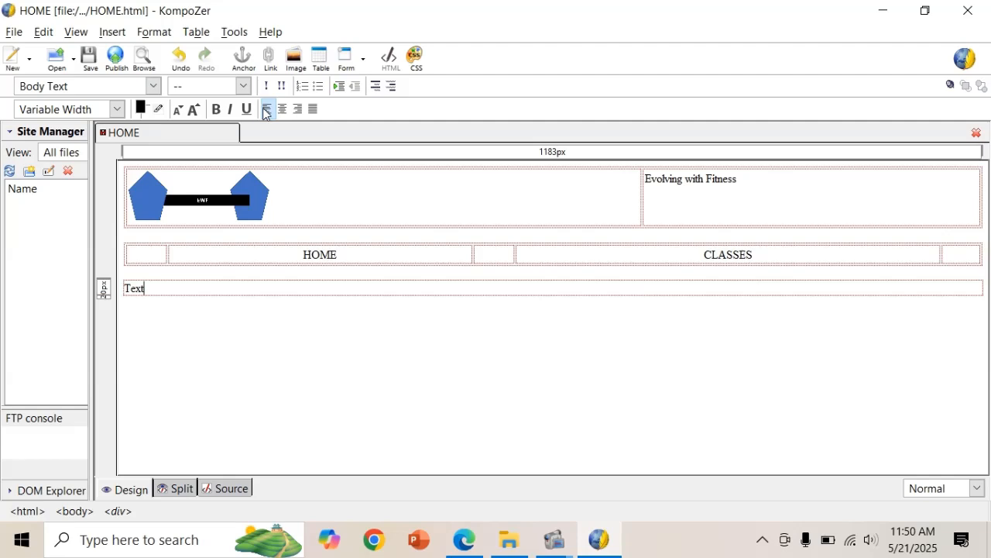
text(Text)
key(Return)
key(Return)
key(alt+Tab)
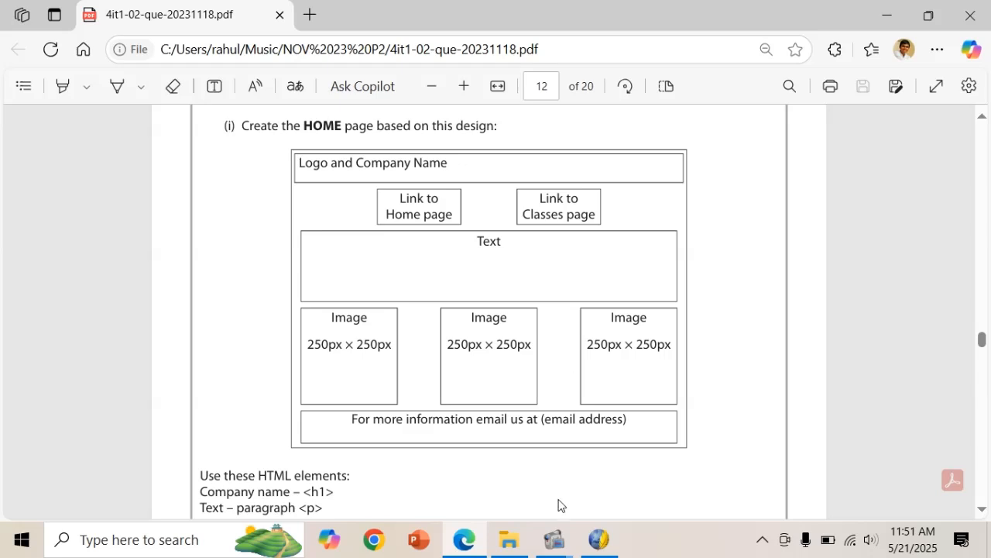
click(598, 537)
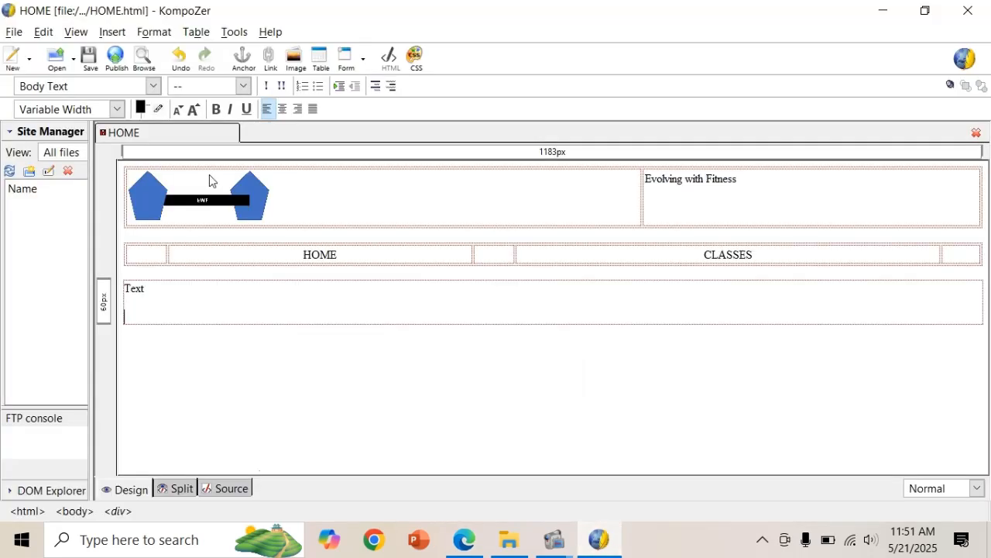
Insert another one-row, five-column table below the Text area.
click(196, 32)
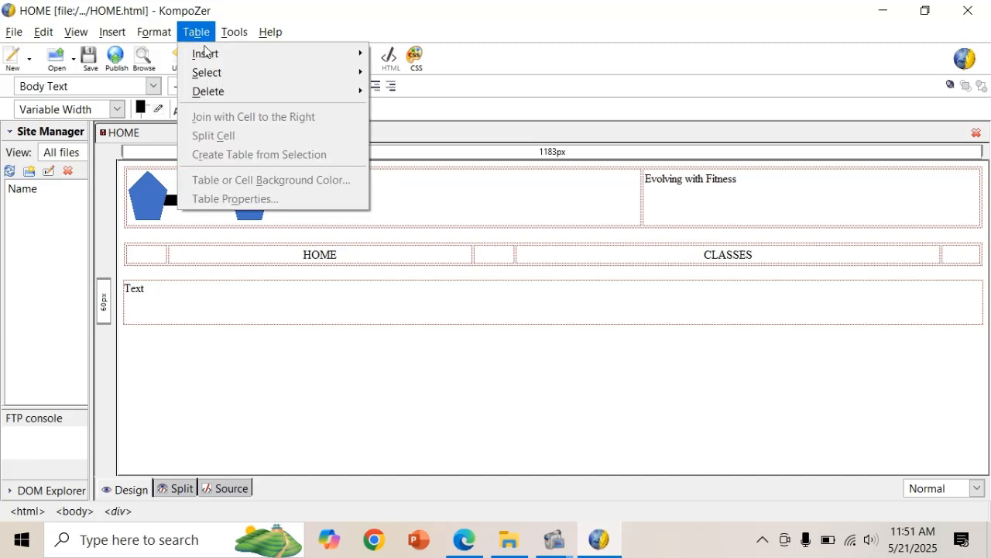
mouse_move(223, 61)
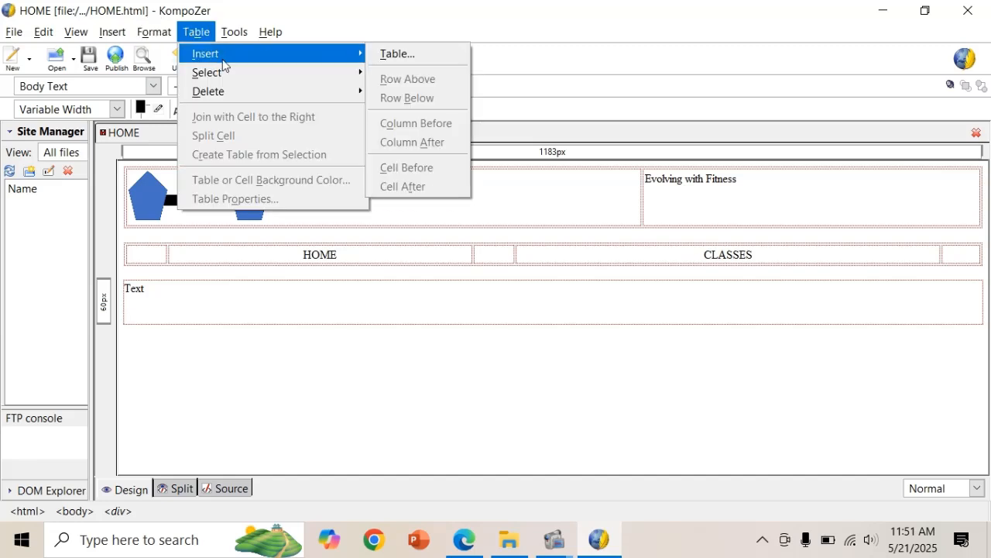
click(395, 56)
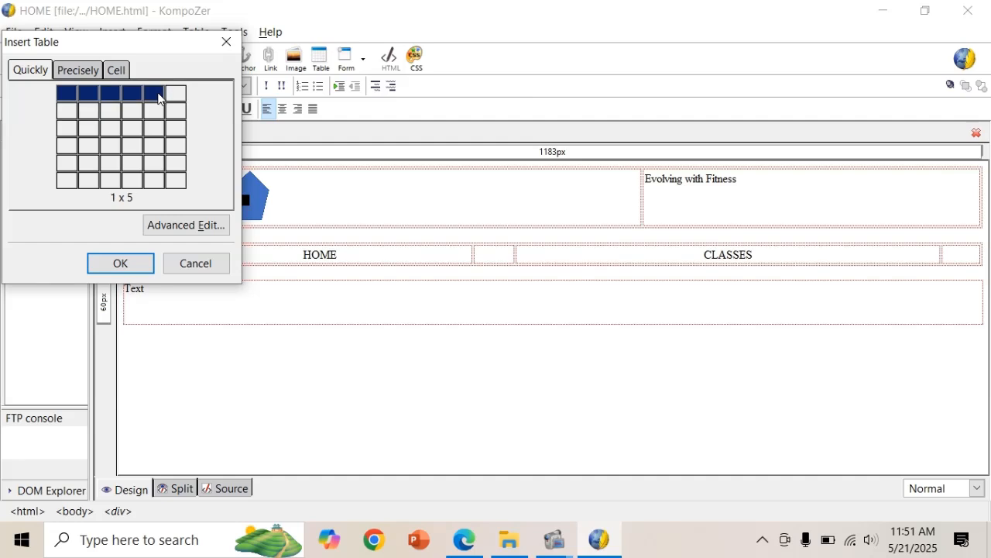
click(160, 94)
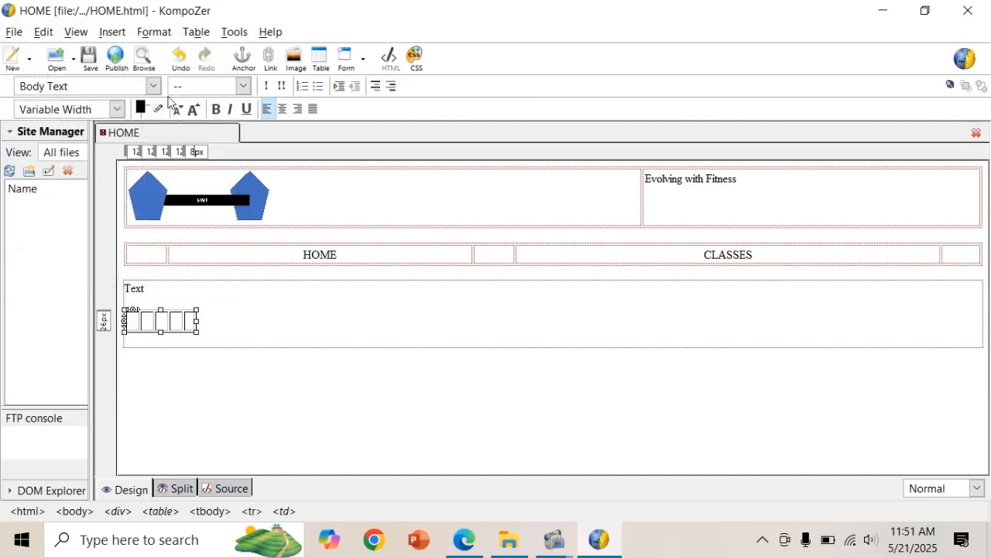
Centre the new table and widen it to span the full page width.
click(195, 33)
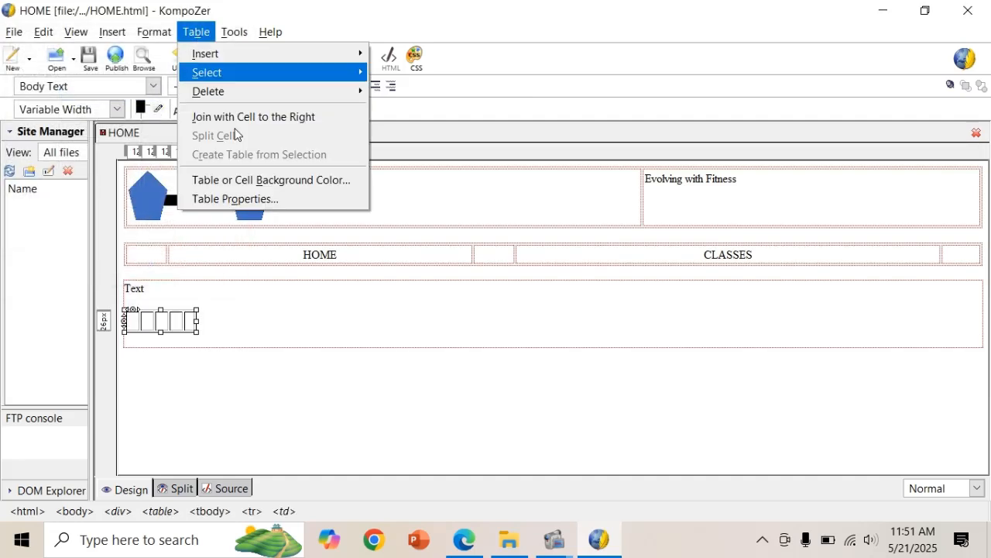
click(236, 200)
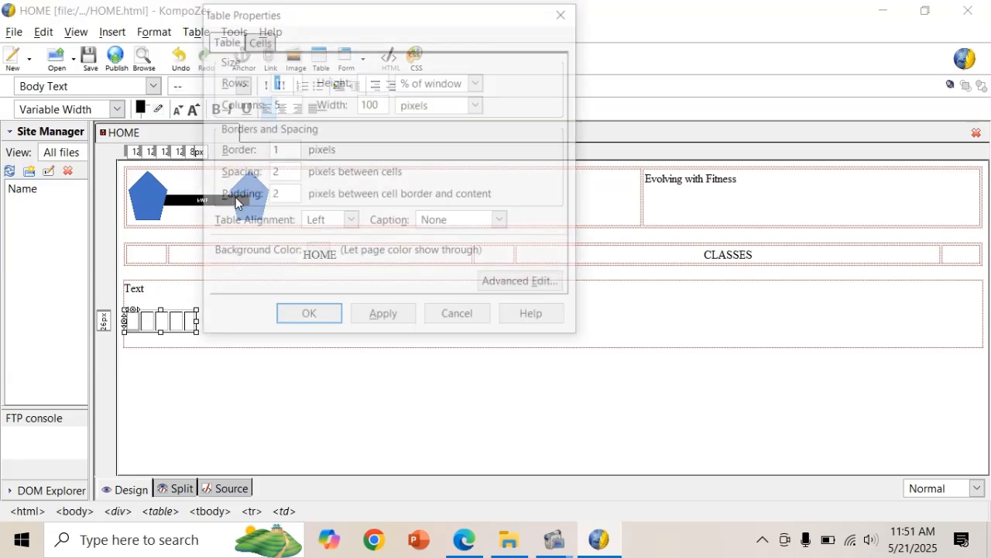
click(351, 223)
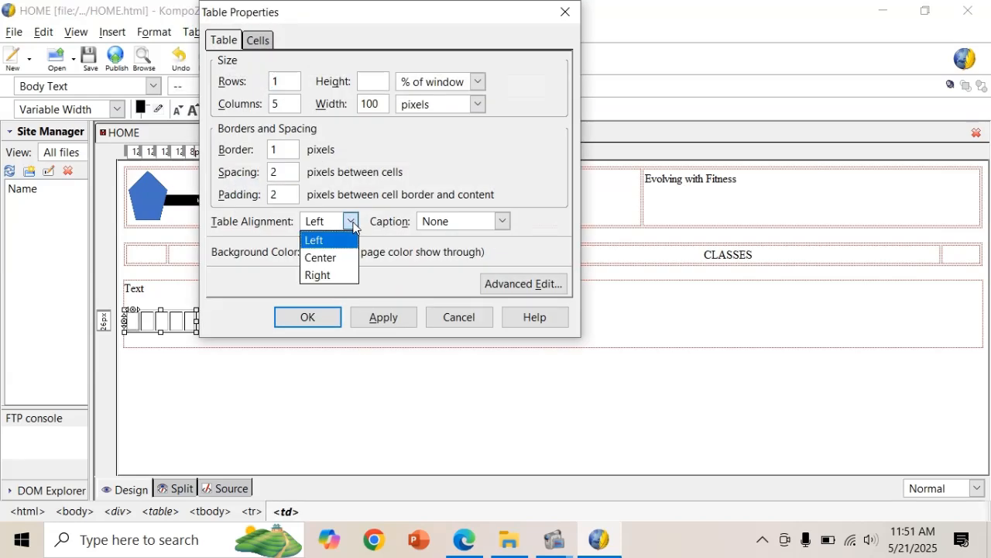
click(344, 259)
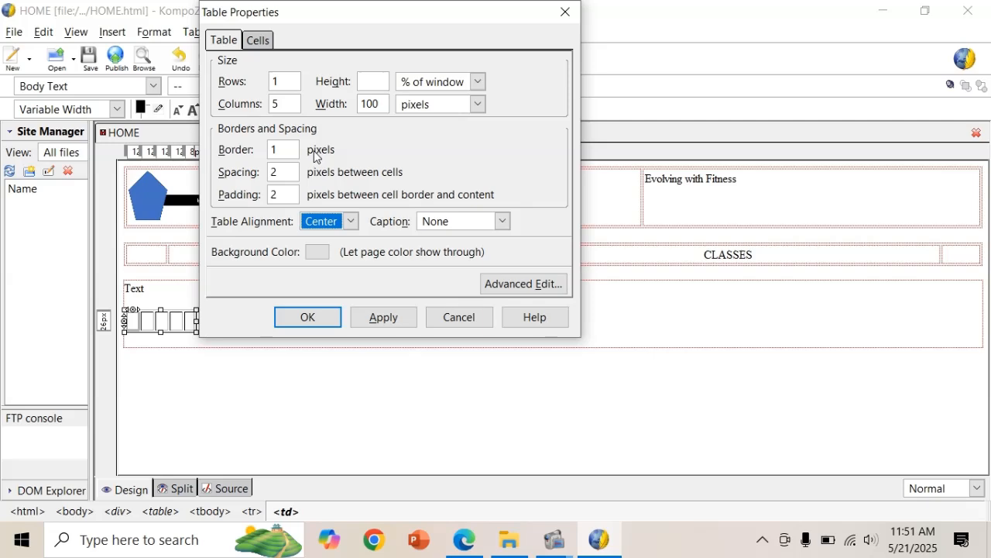
click(287, 148)
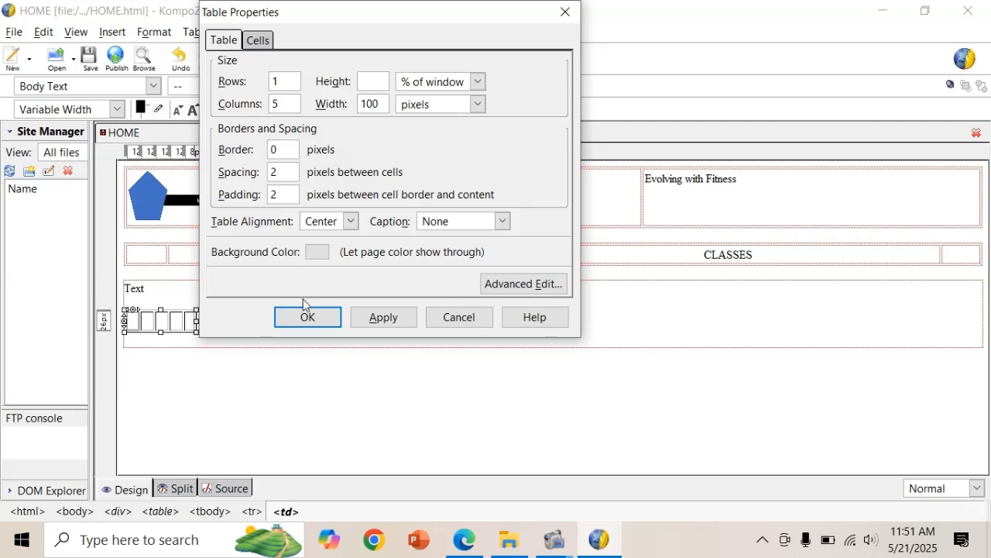
click(305, 321)
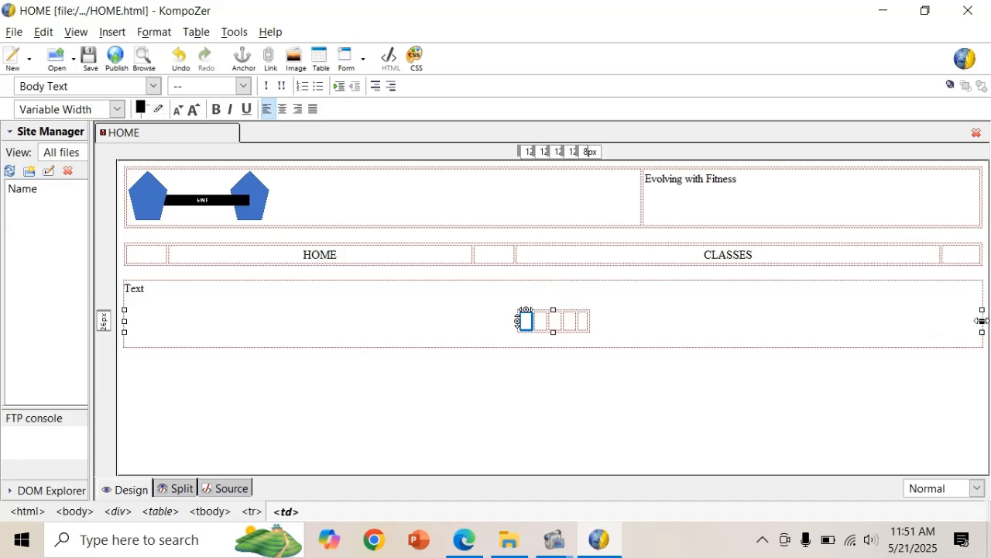
drag(982, 320, 980, 321)
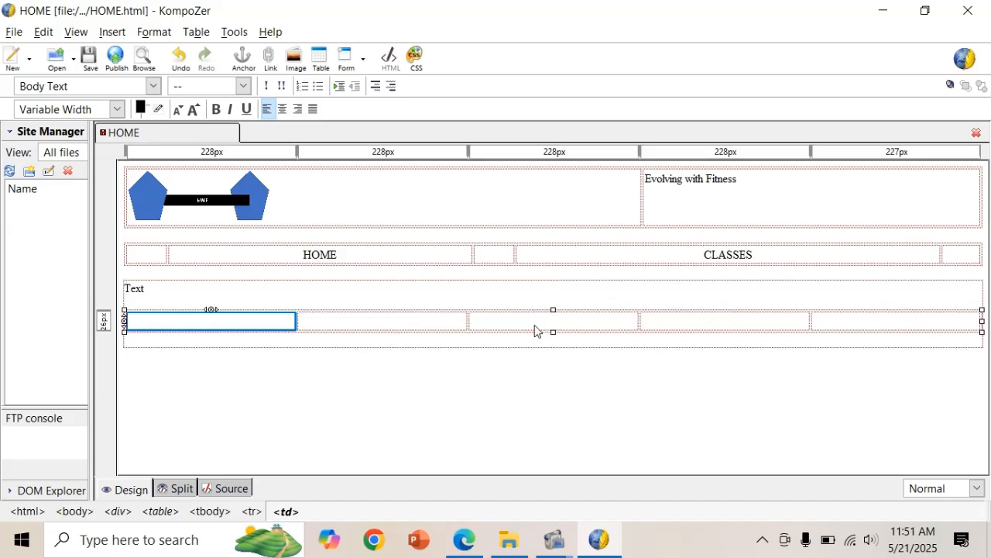
click(251, 326)
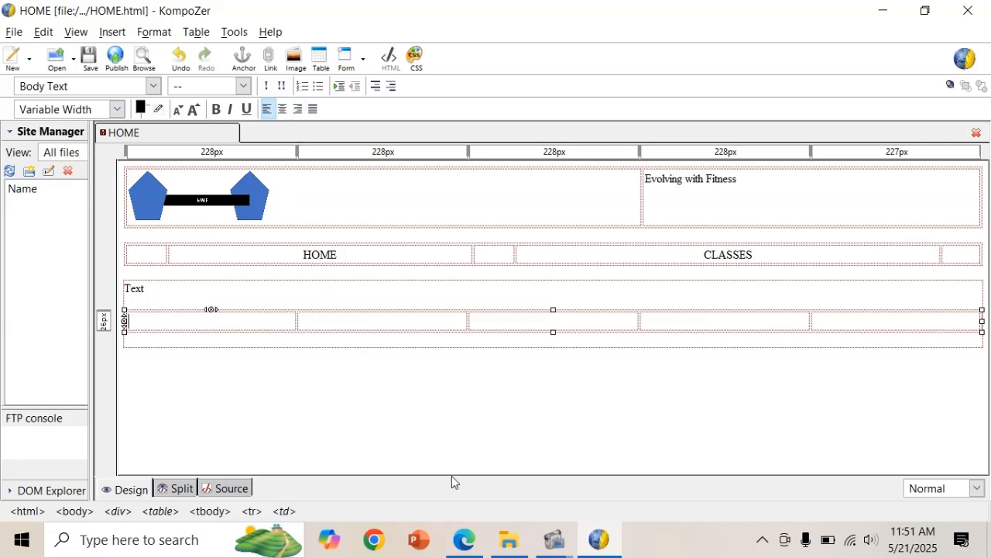
click(508, 540)
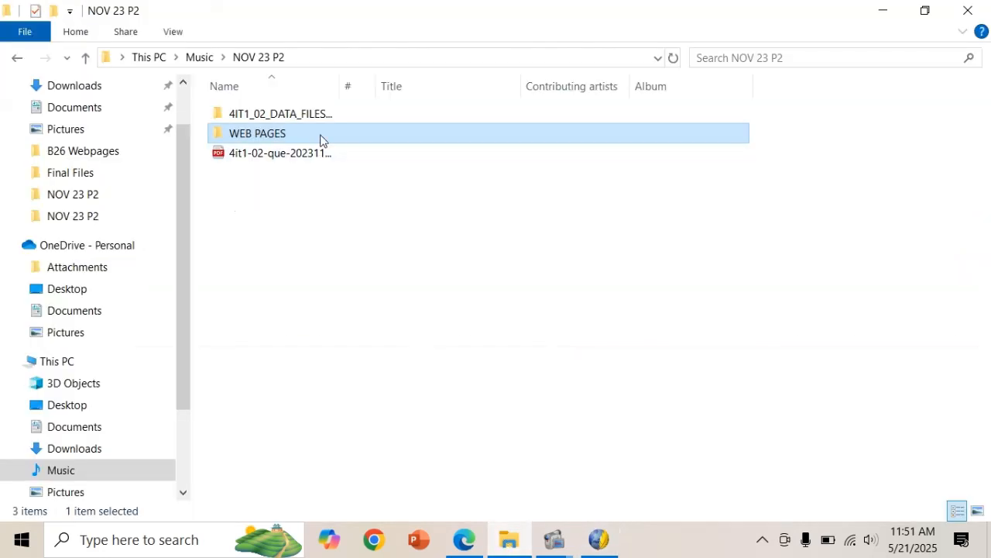
double_click(292, 134)
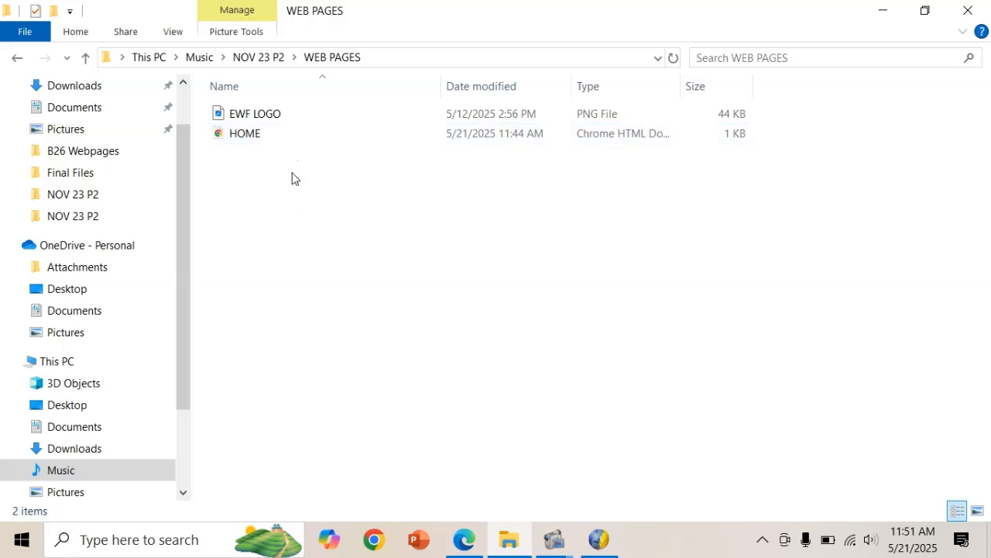
click(17, 60)
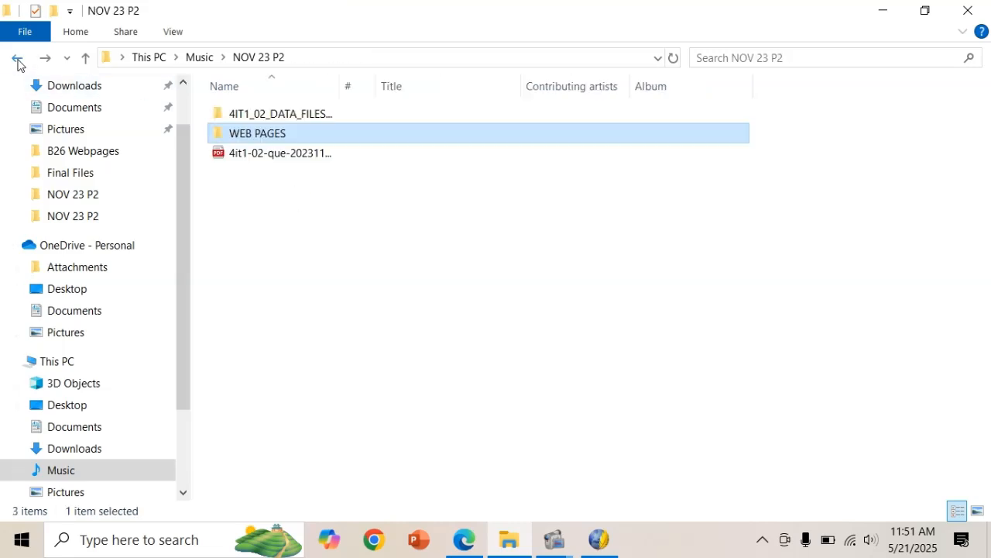
click(302, 116)
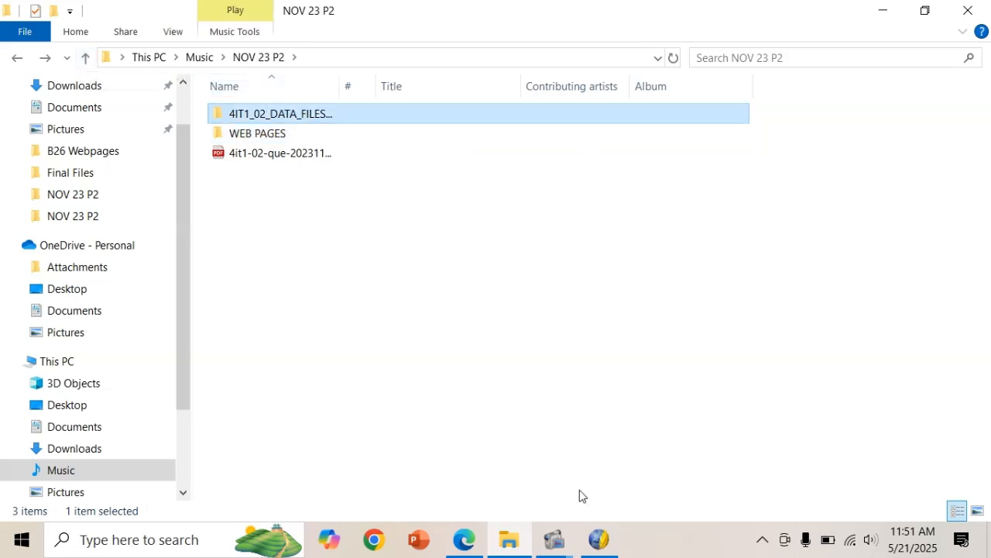
click(598, 540)
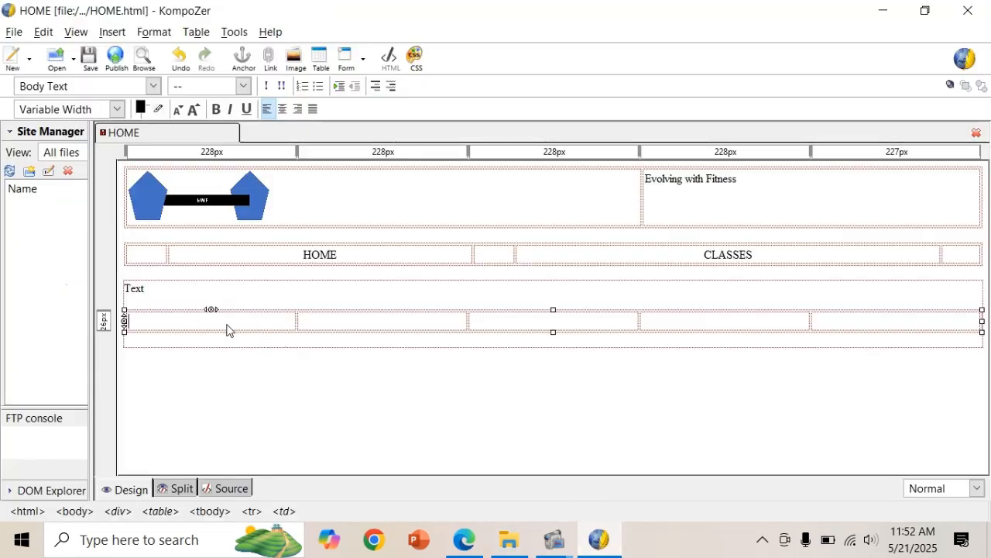
Undo the last change and re-stretch the lower five-column table to full width with 228px columns.
key(ctrl+z)
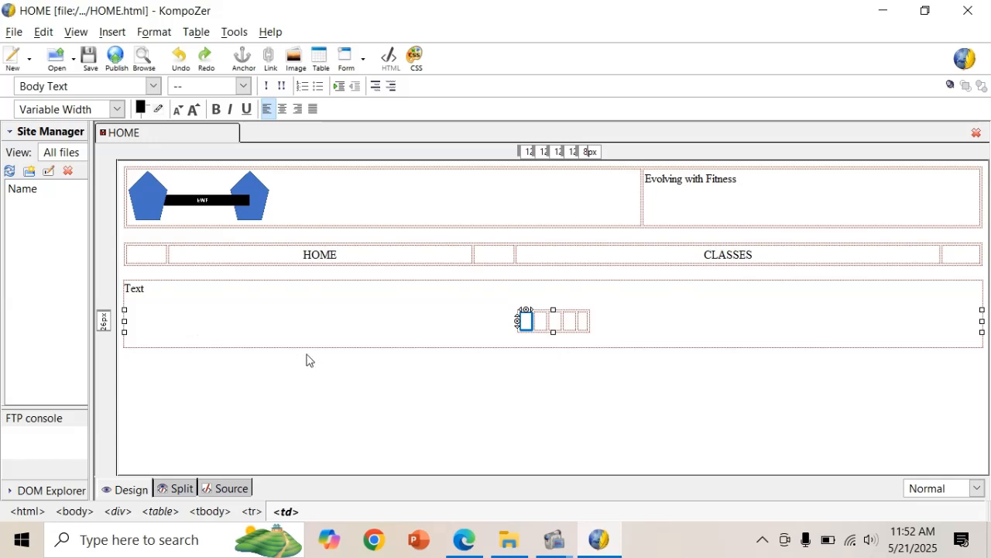
click(533, 323)
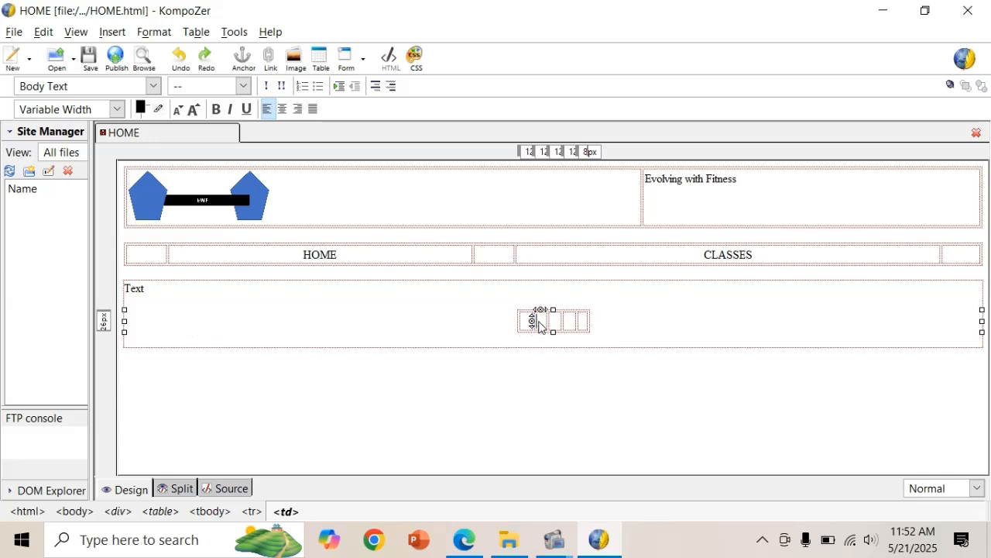
click(125, 320)
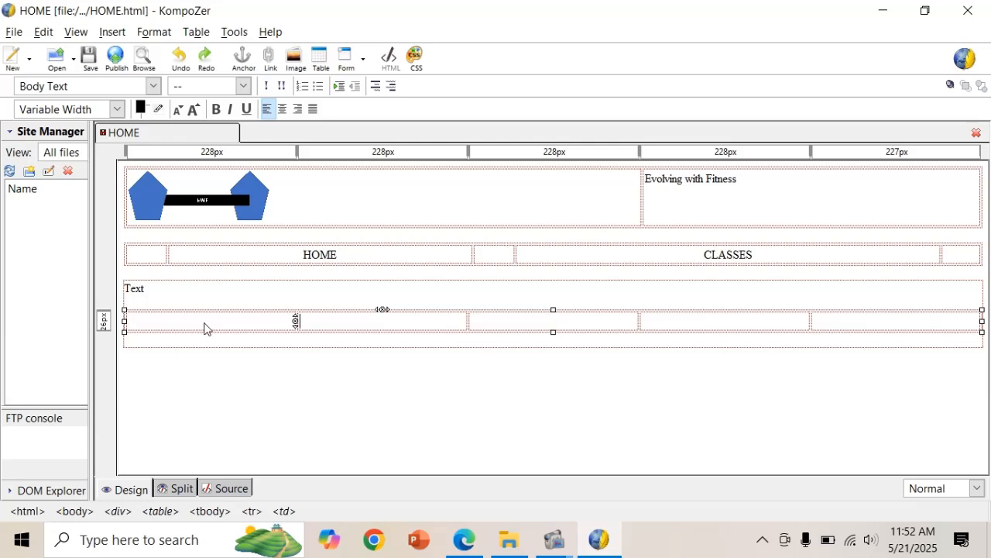
key(alt+Tab)
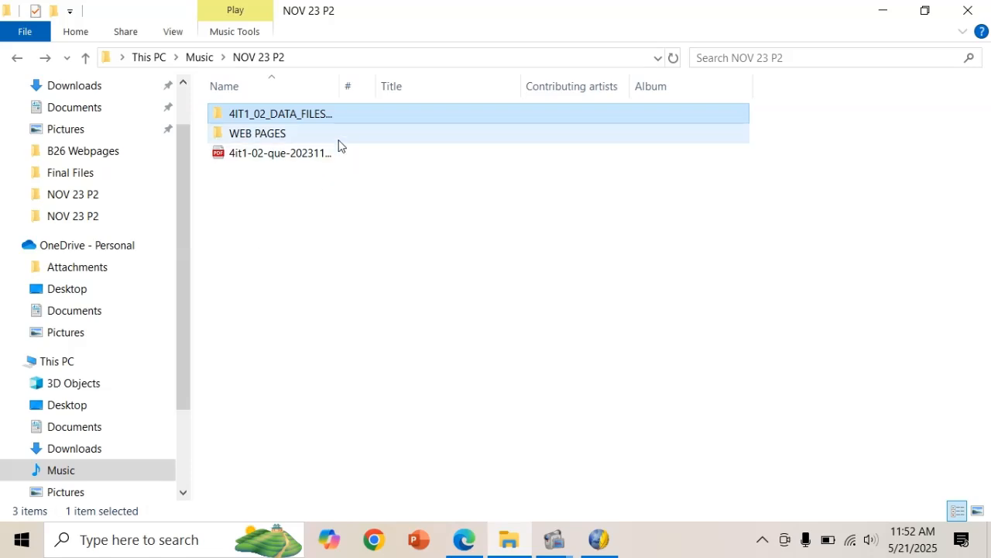
Copy IMAGE 2, IMAGE 5 and IMAGE 6 from 4IT1_02_DATA_FILES_2311 > IMAGES.
double_click(346, 119)
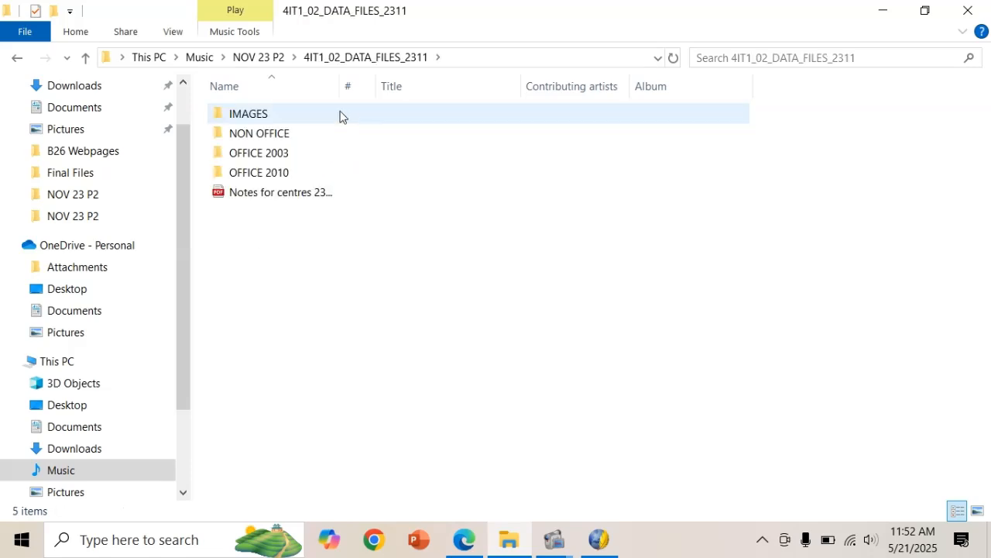
click(340, 116)
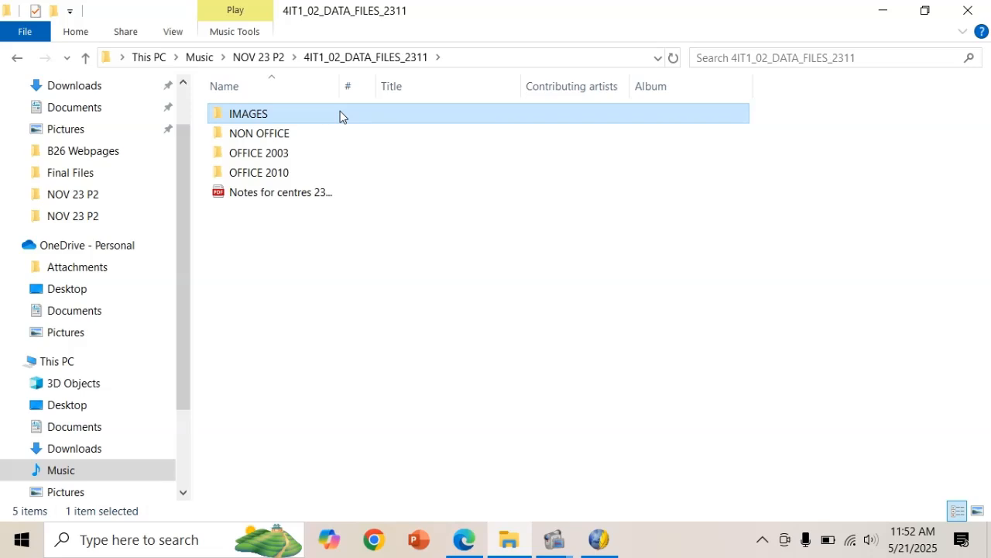
double_click(271, 122)
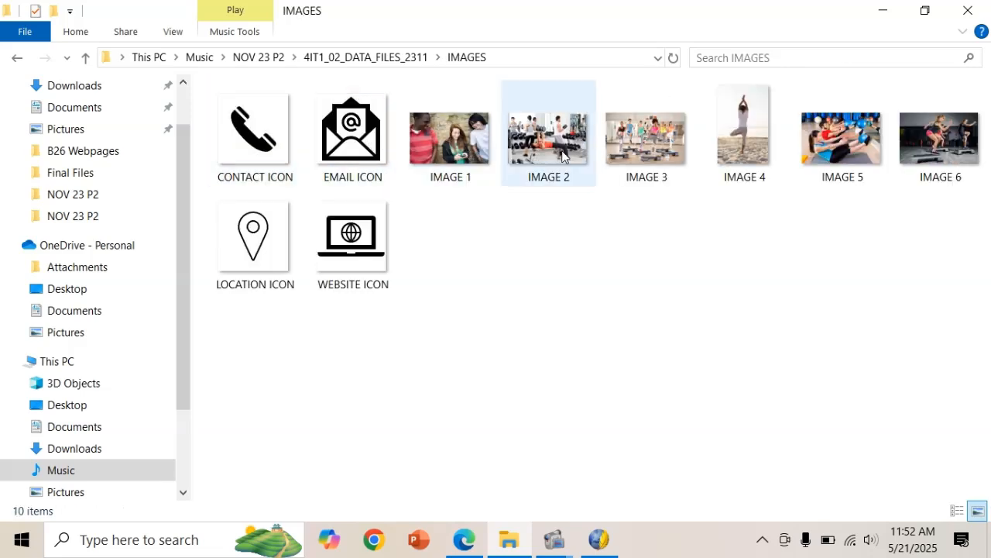
click(821, 165)
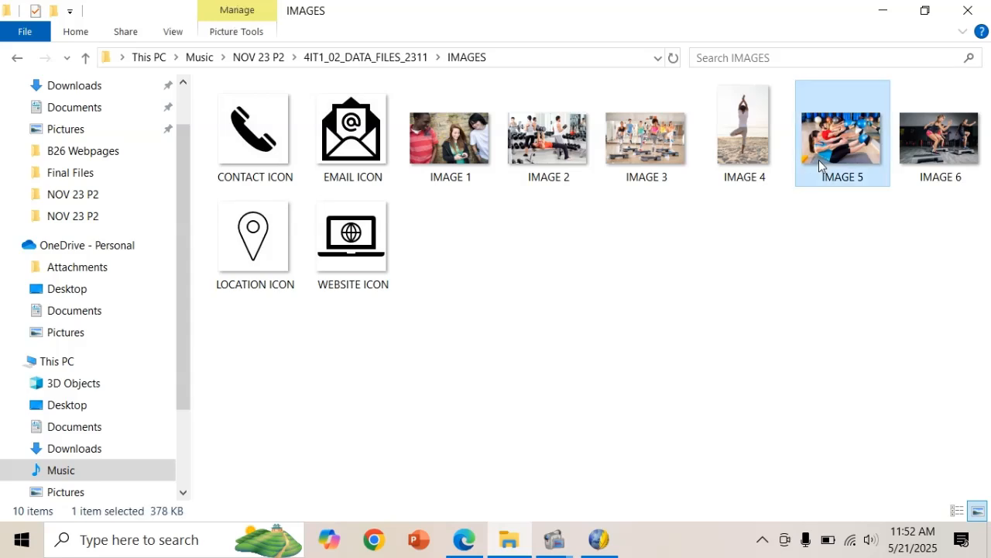
ctrl+click(921, 160)
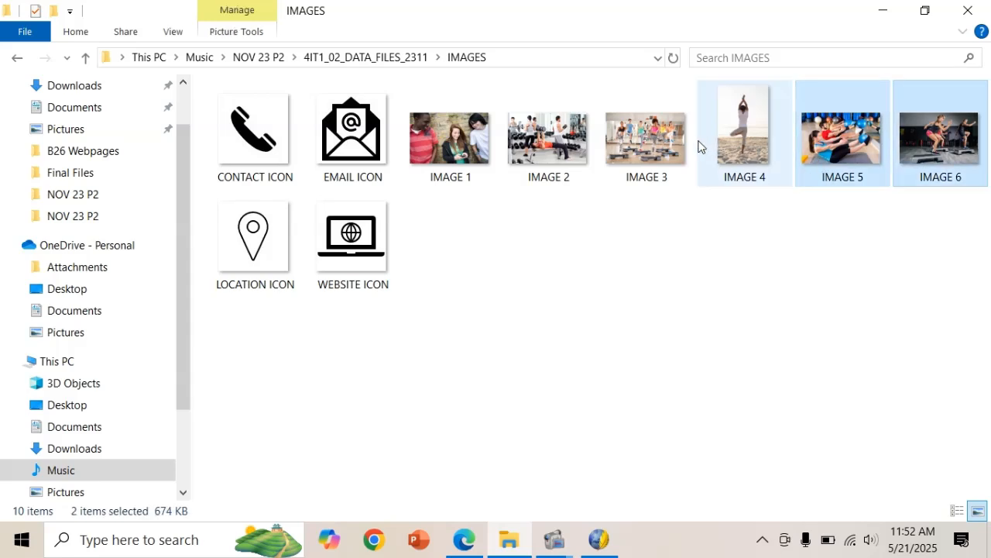
ctrl+click(573, 145)
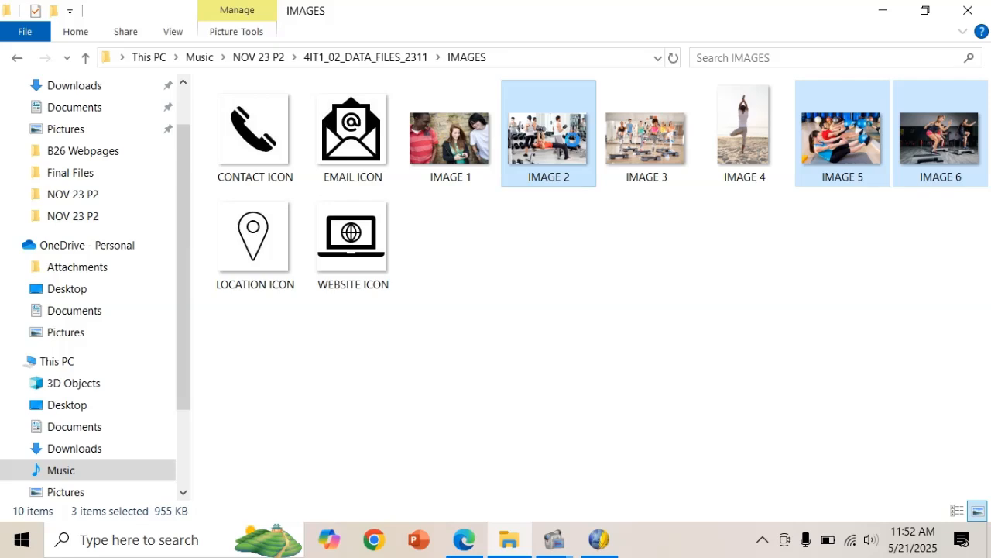
right_click(573, 139)
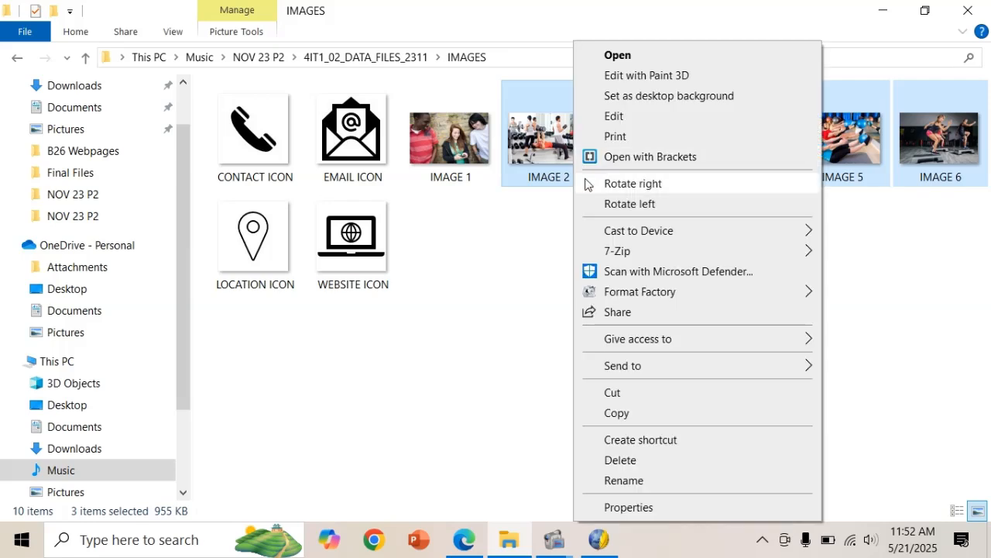
click(618, 413)
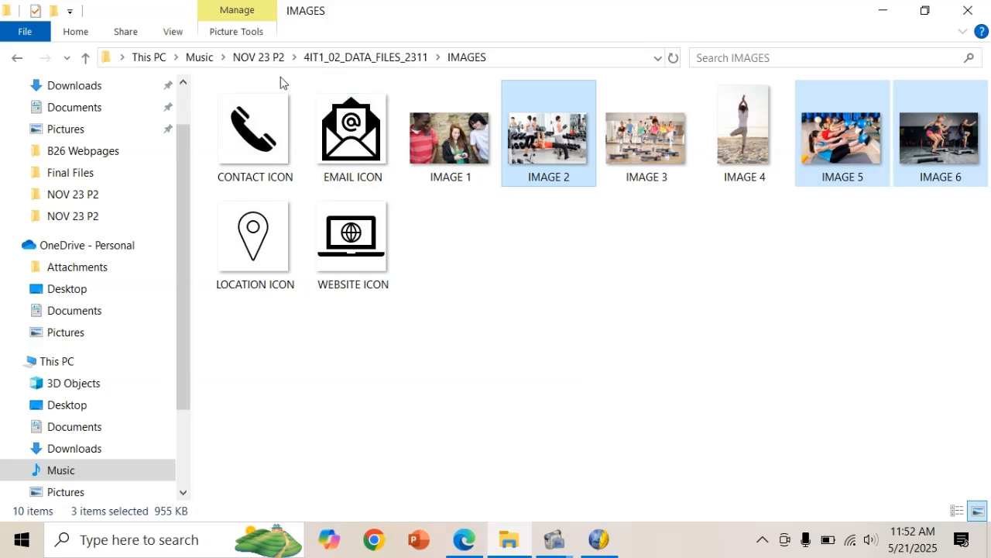
Paste the three images into the WEB PAGES folder and view them as large icons.
click(275, 57)
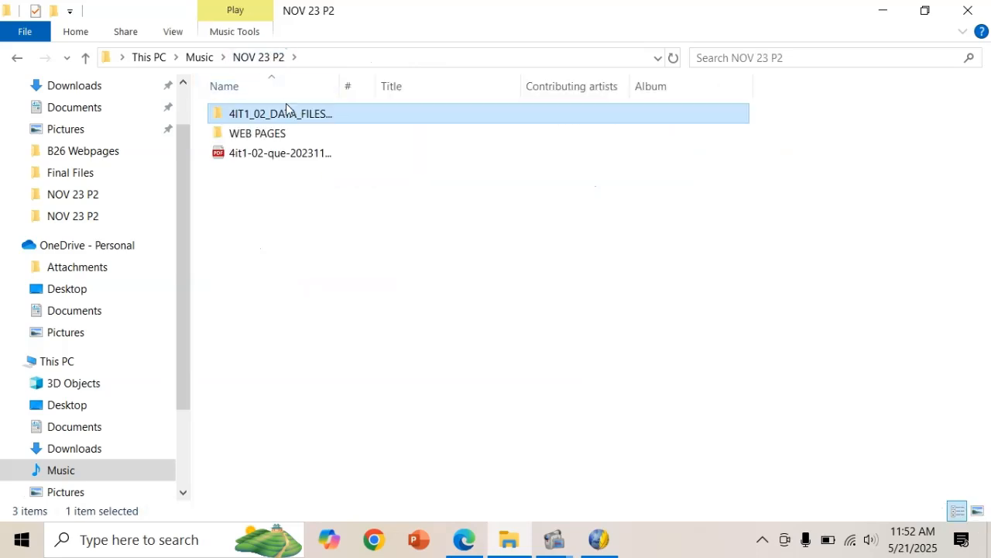
double_click(281, 134)
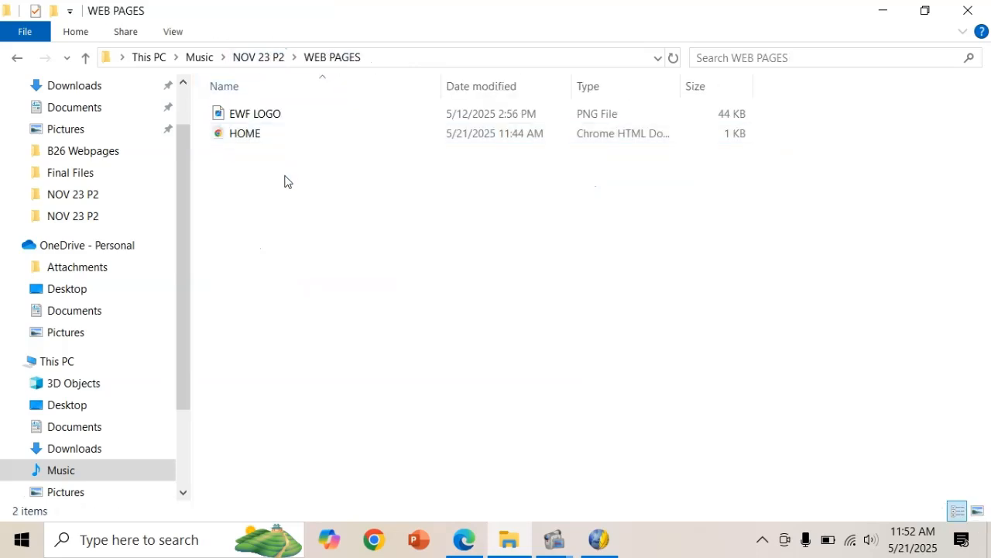
key(ctrl+v)
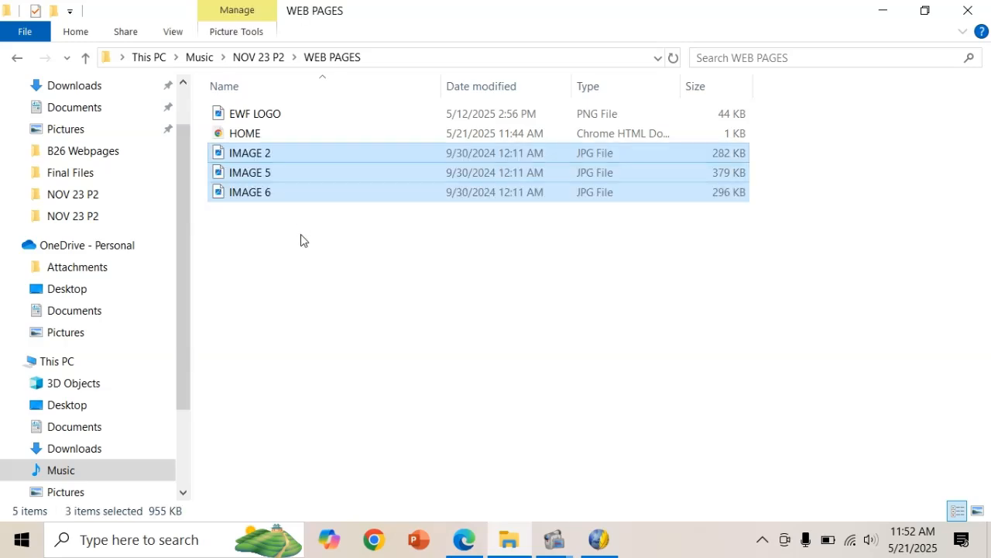
click(978, 511)
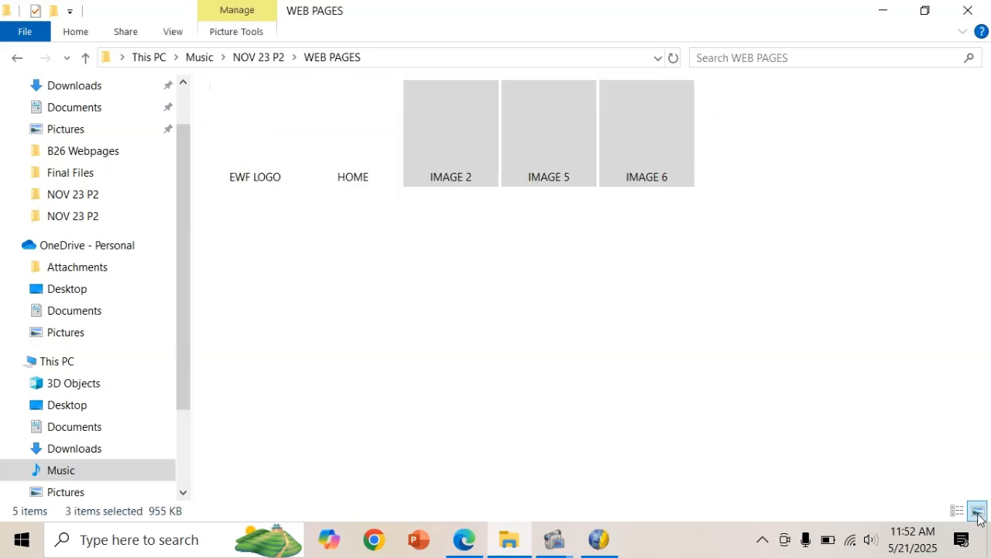
click(724, 431)
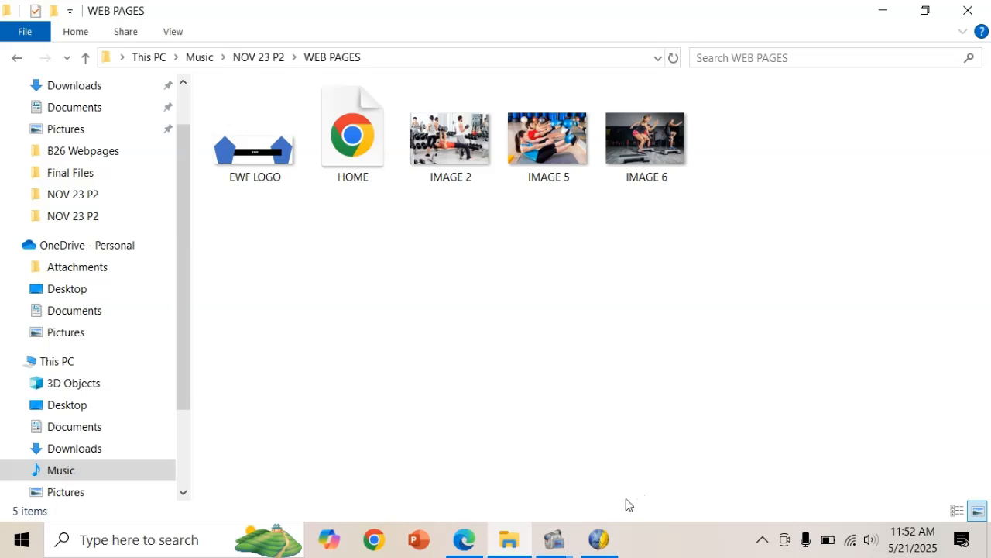
click(598, 539)
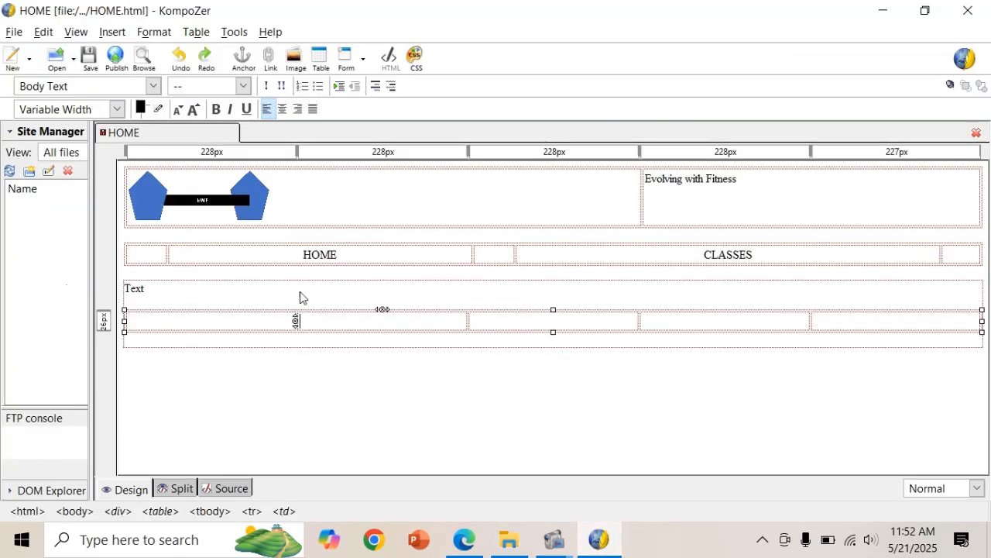
click(223, 320)
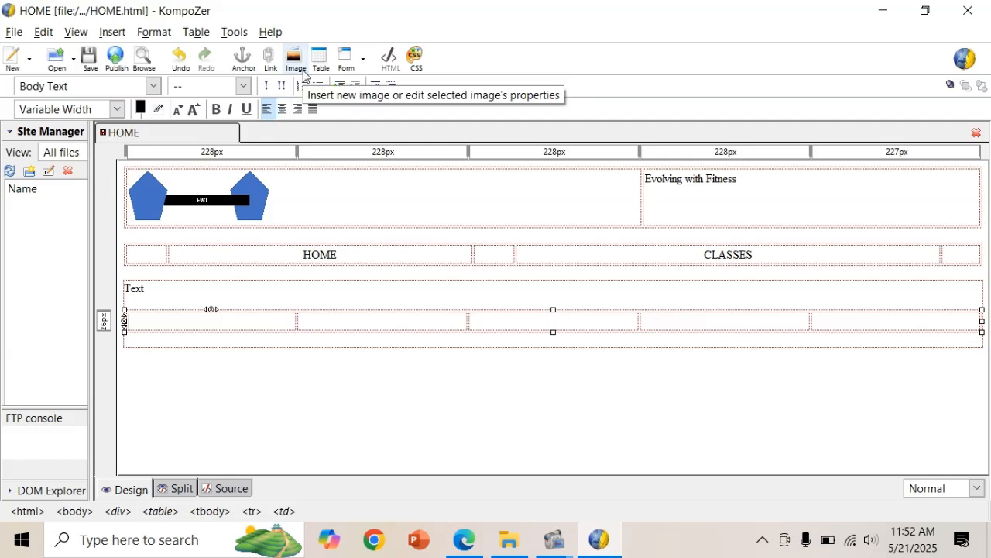
click(464, 540)
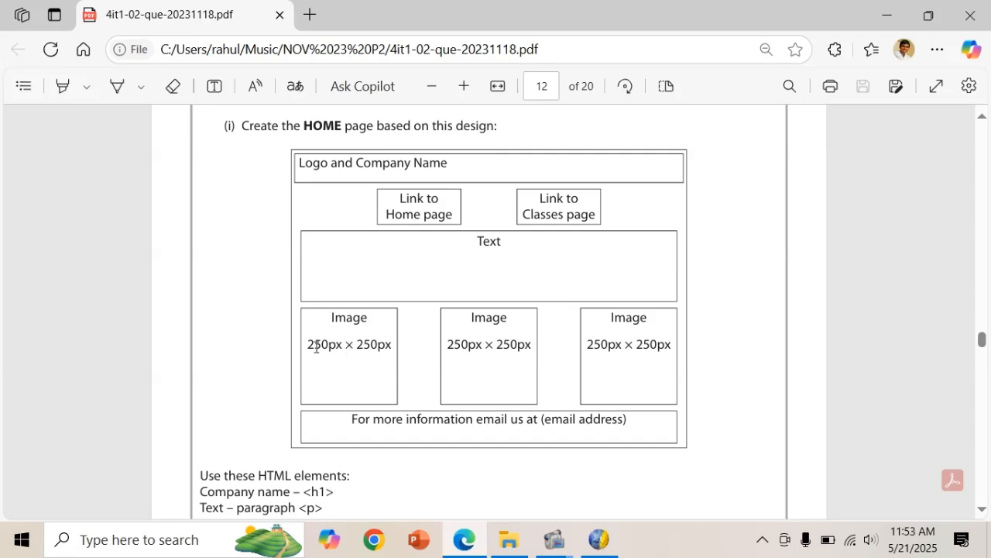
click(599, 540)
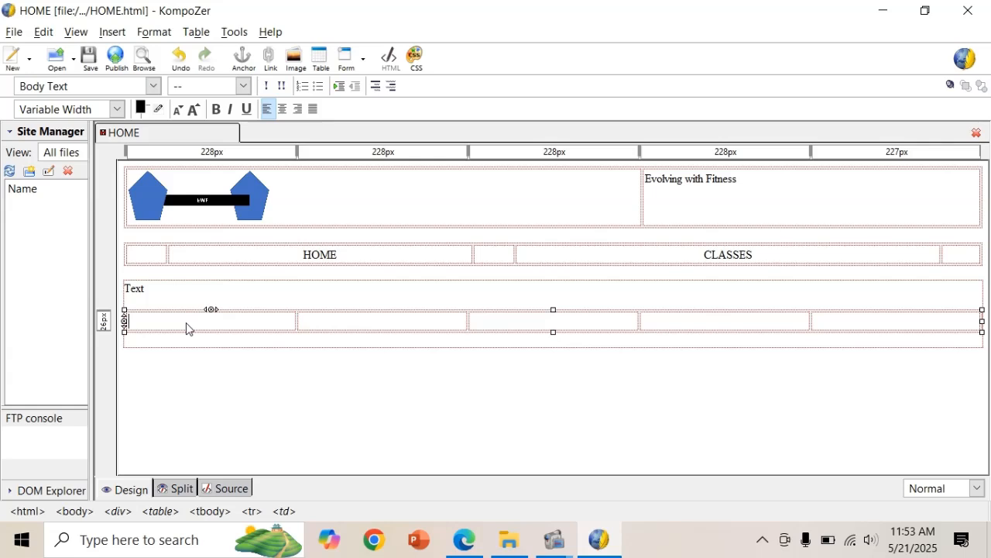
Choose IMAGE 2 as the picture for the first cell and enter its alternate text.
click(296, 59)
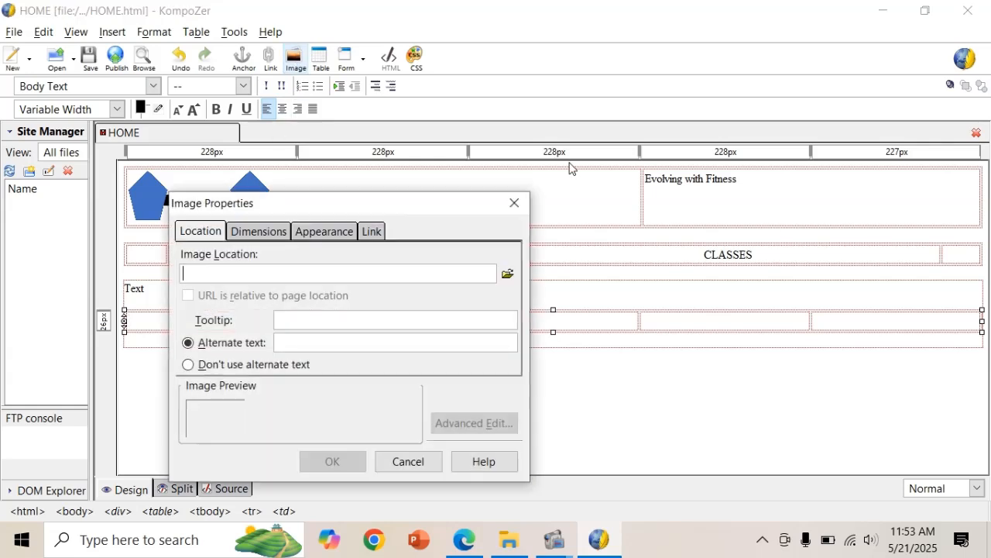
click(508, 271)
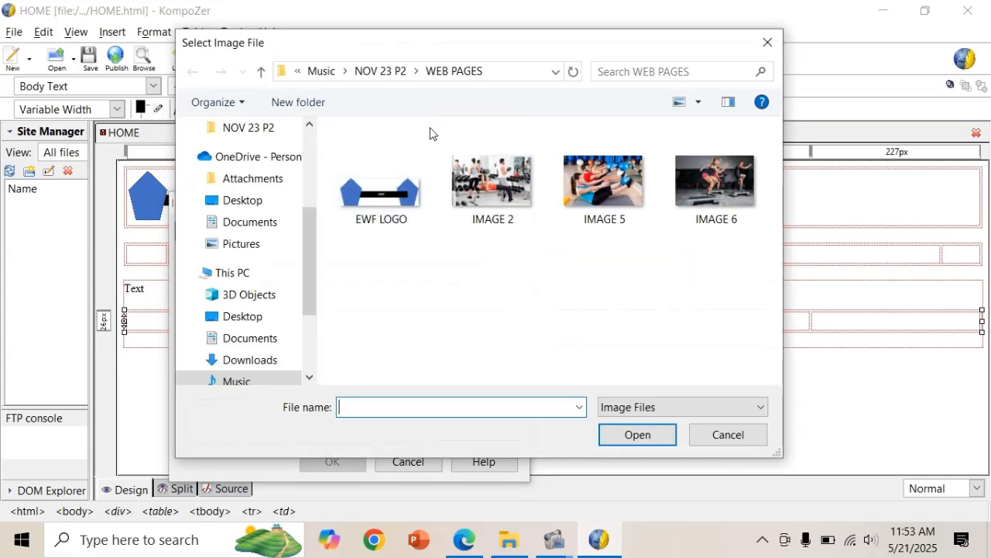
click(489, 173)
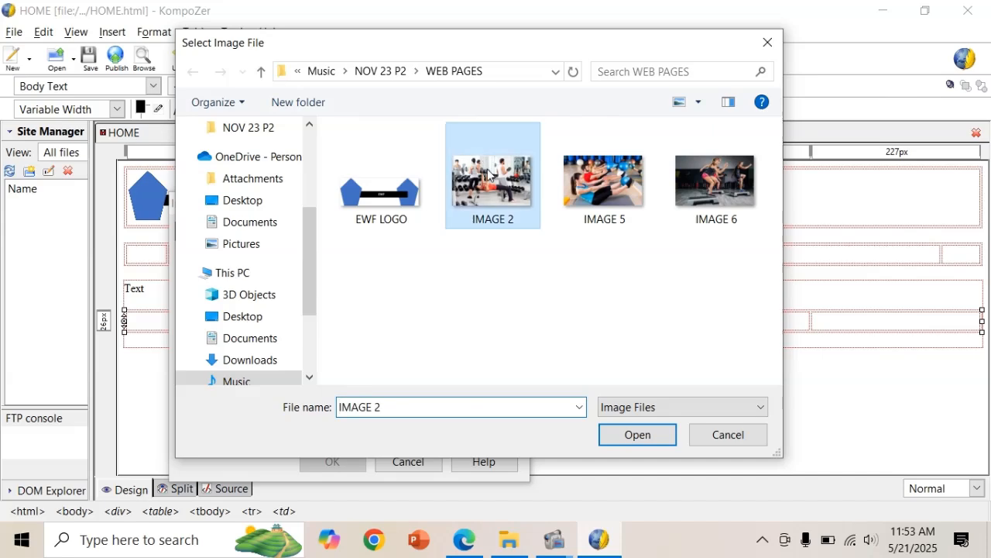
click(617, 444)
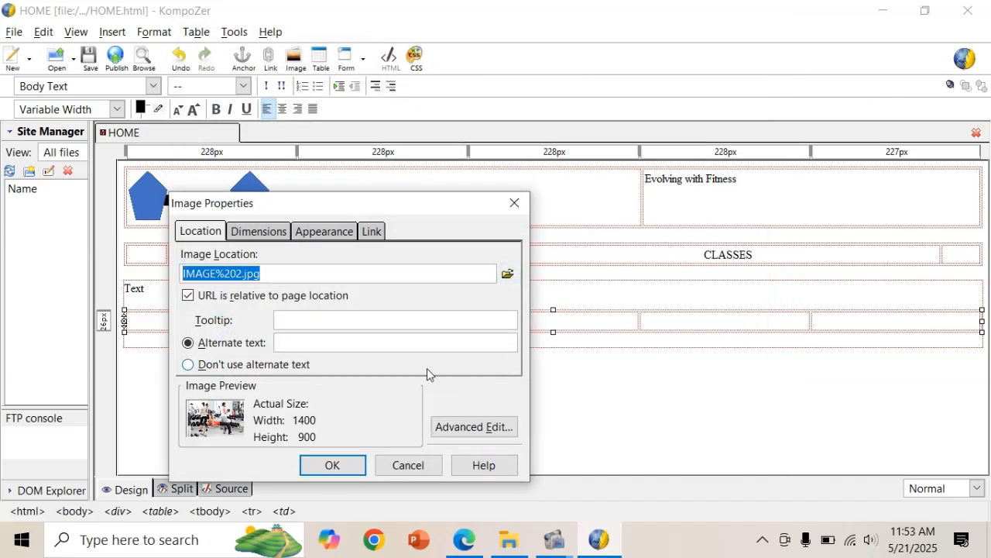
click(406, 339)
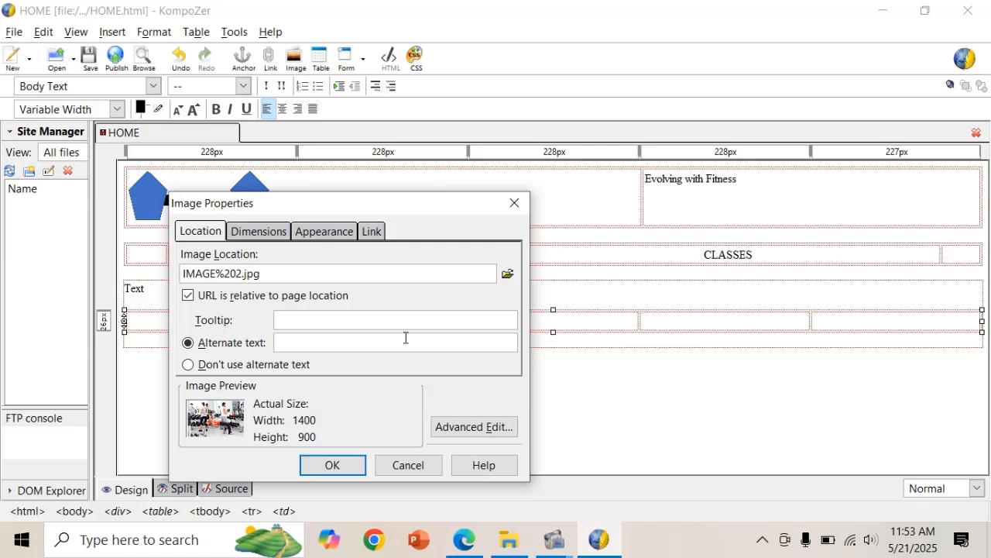
text(Image 1)
Insert the gym photo at an unconstrained 250 × 250 px, centred in its cell.
click(279, 231)
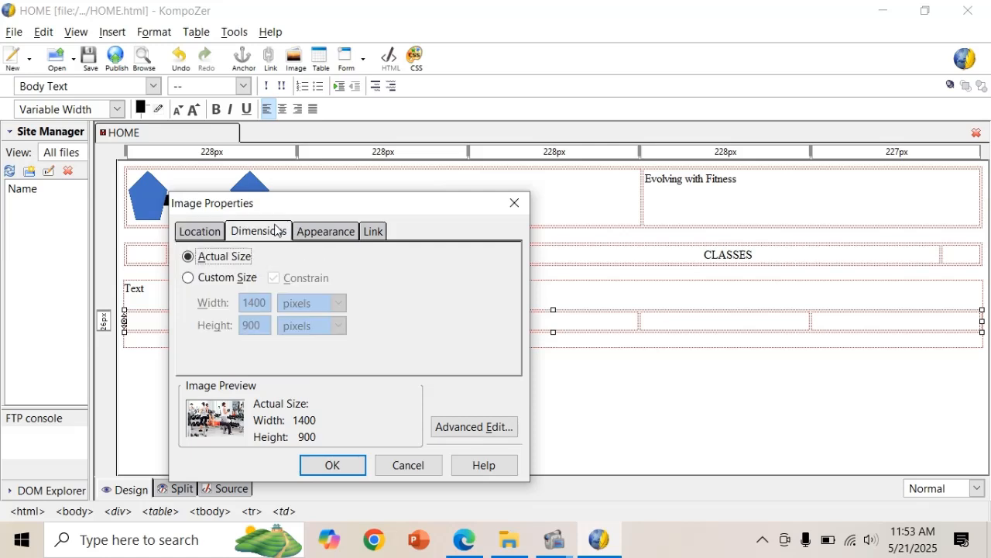
click(223, 279)
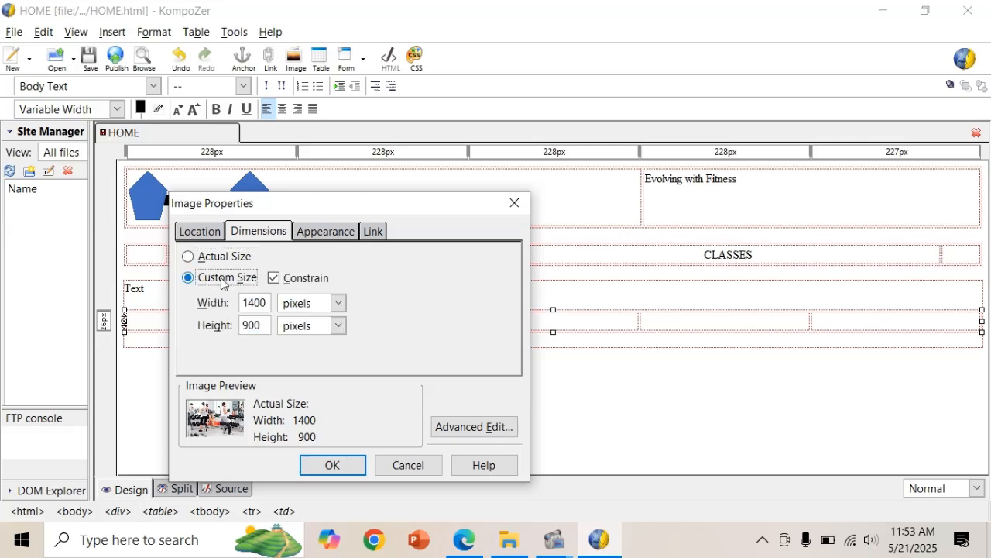
click(276, 279)
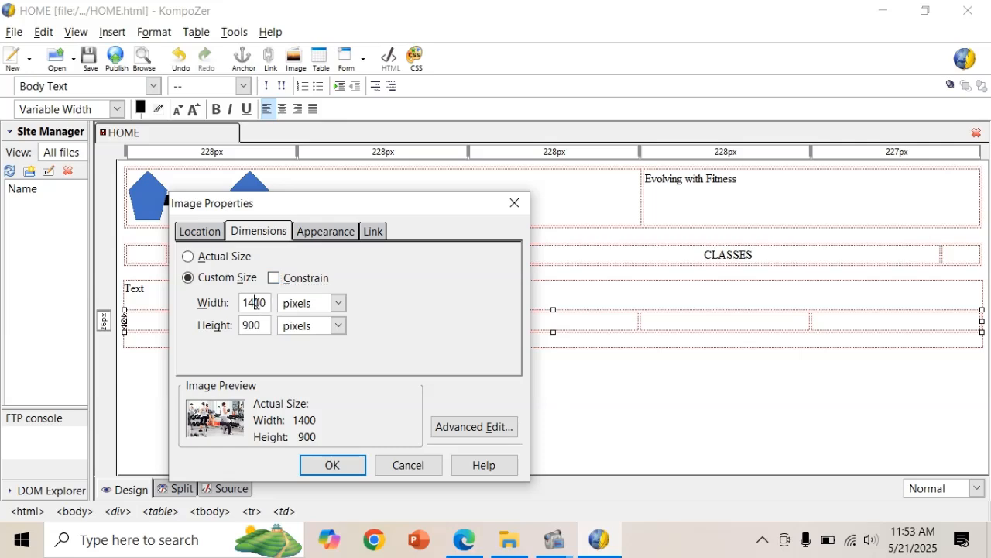
double_click(255, 302)
text(250)
double_click(253, 326)
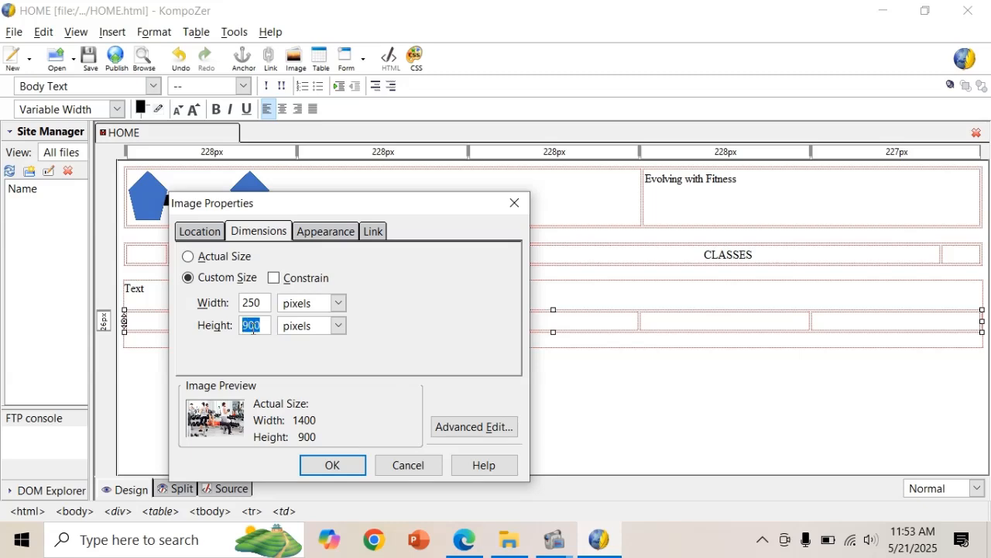
text(250)
click(315, 462)
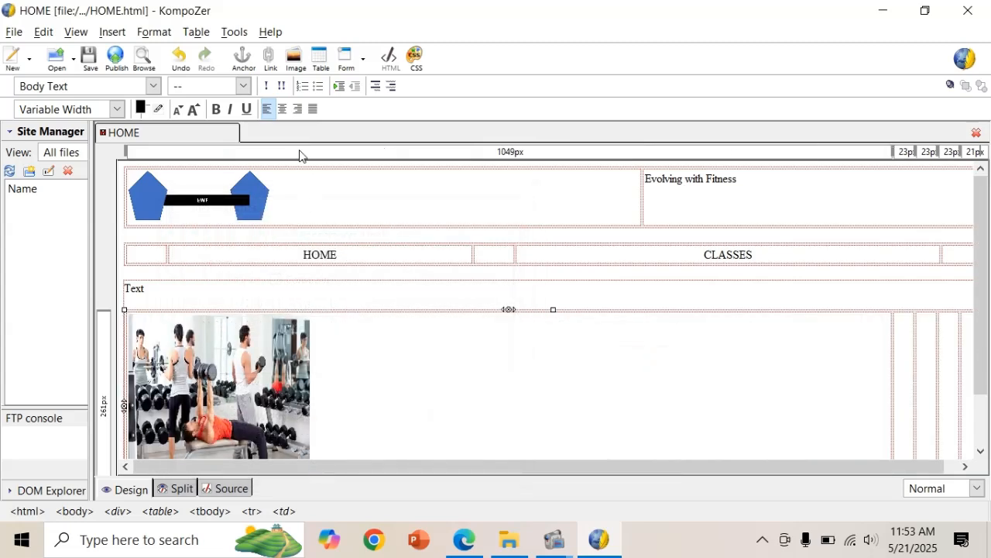
click(282, 109)
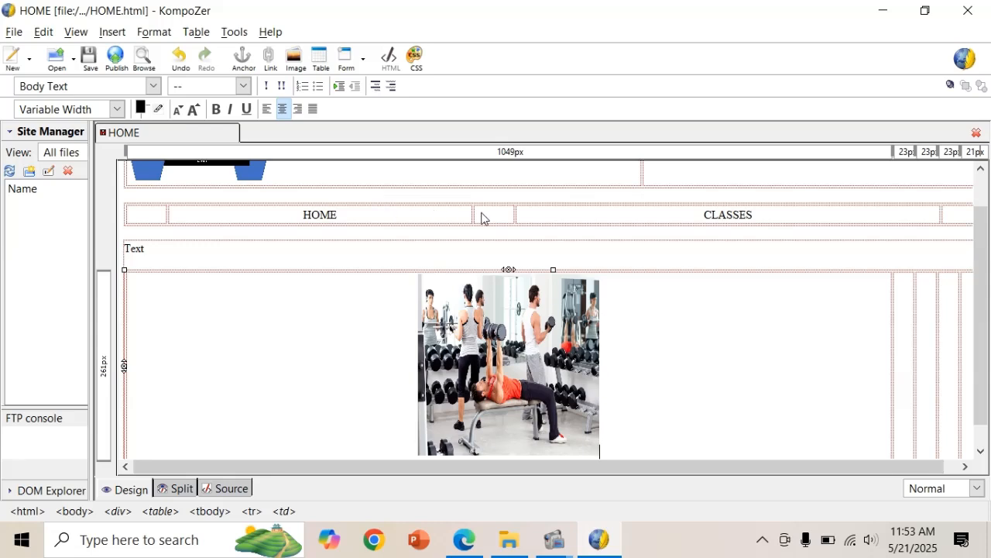
key(Tab)
key(Tab)
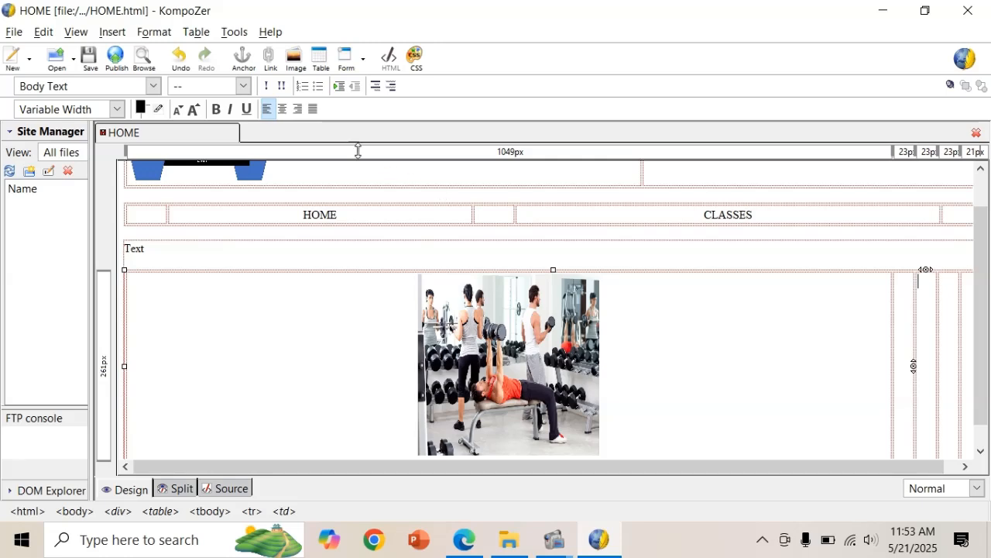
Choose IMAGE 5 as the second picture and enter its alternate text.
click(295, 57)
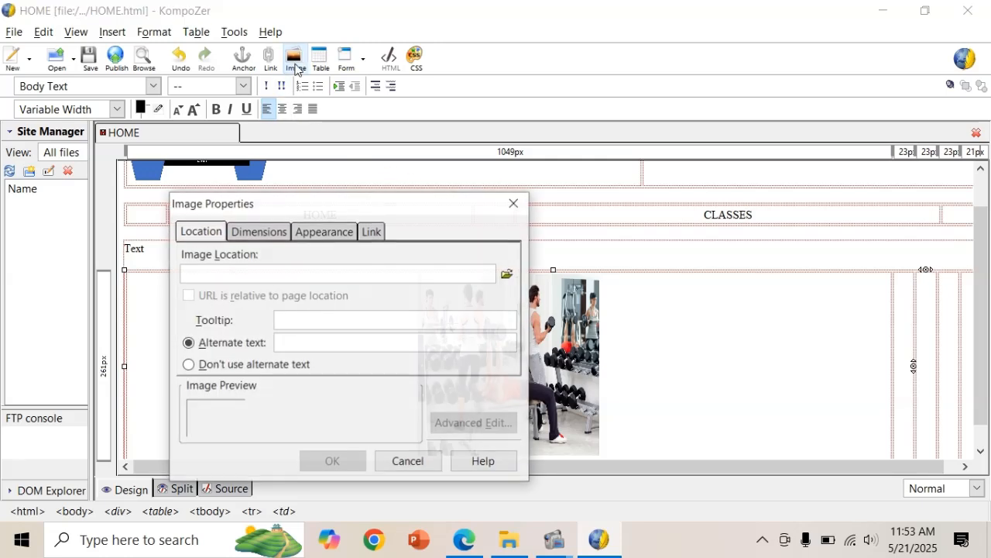
click(508, 273)
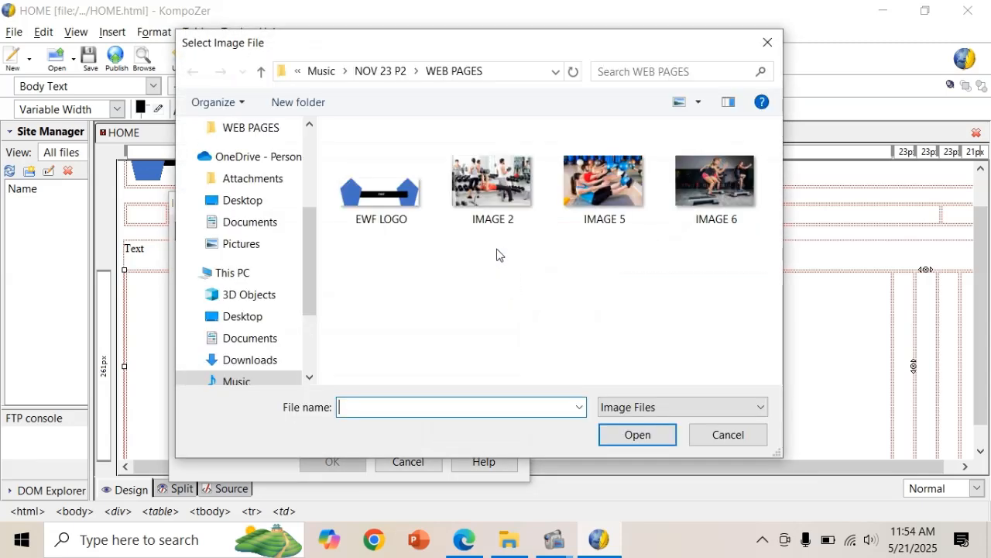
click(596, 210)
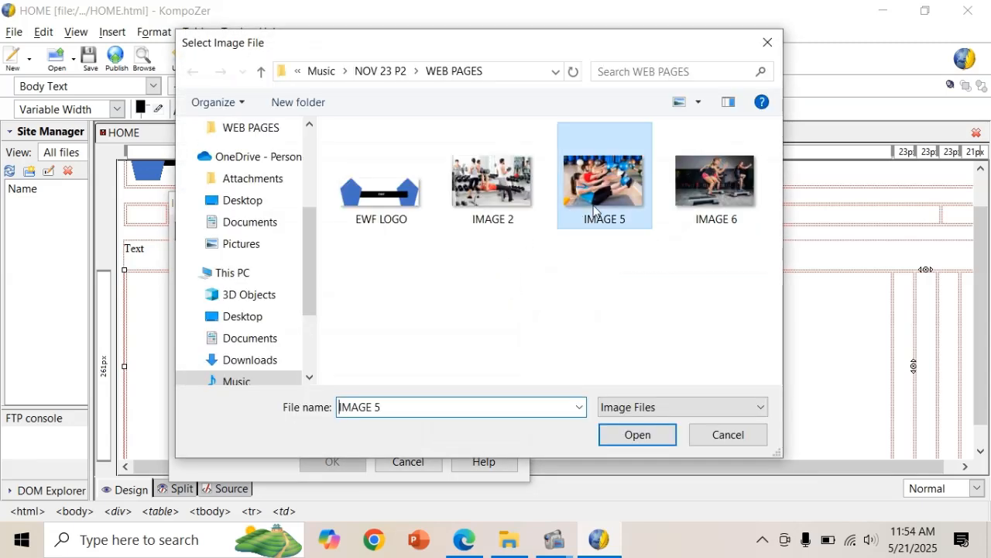
click(626, 435)
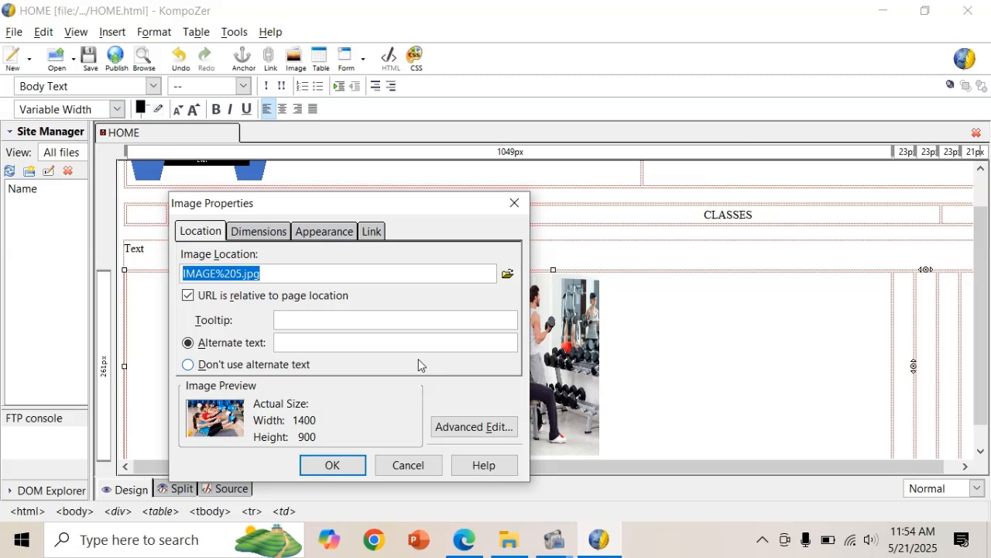
click(392, 343)
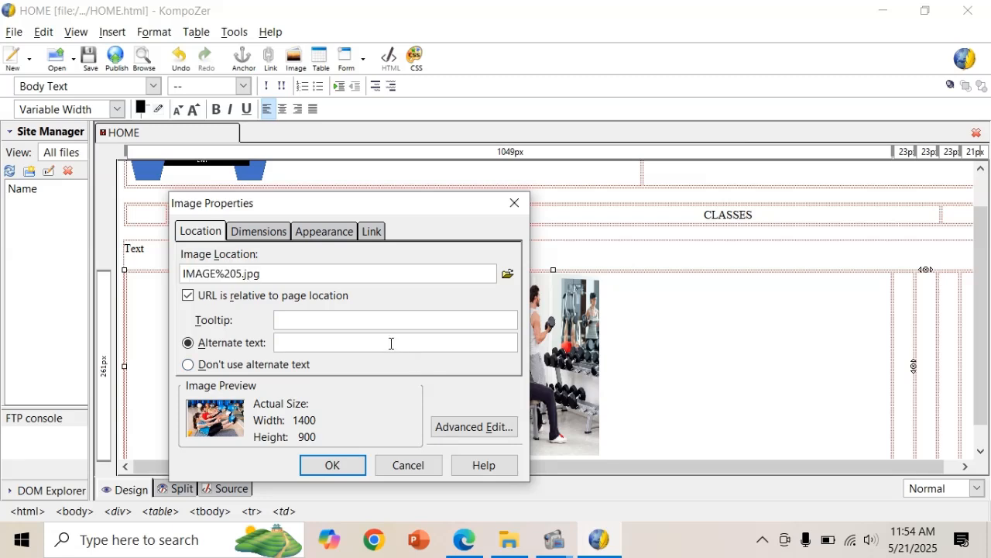
text(IMAGE 2)
Insert the exercise-ball photo at an unconstrained 250 × 250 px, centred in its cell.
click(268, 232)
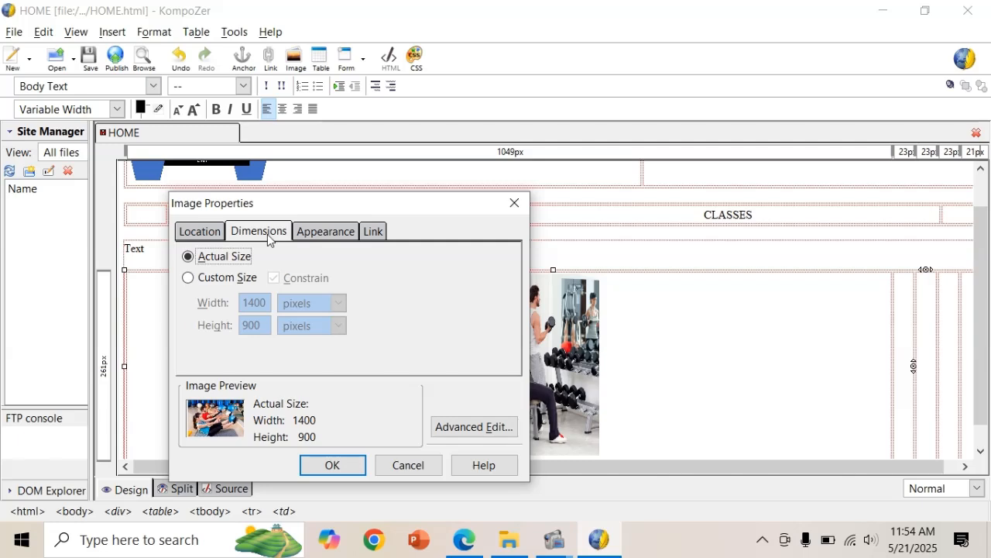
click(206, 284)
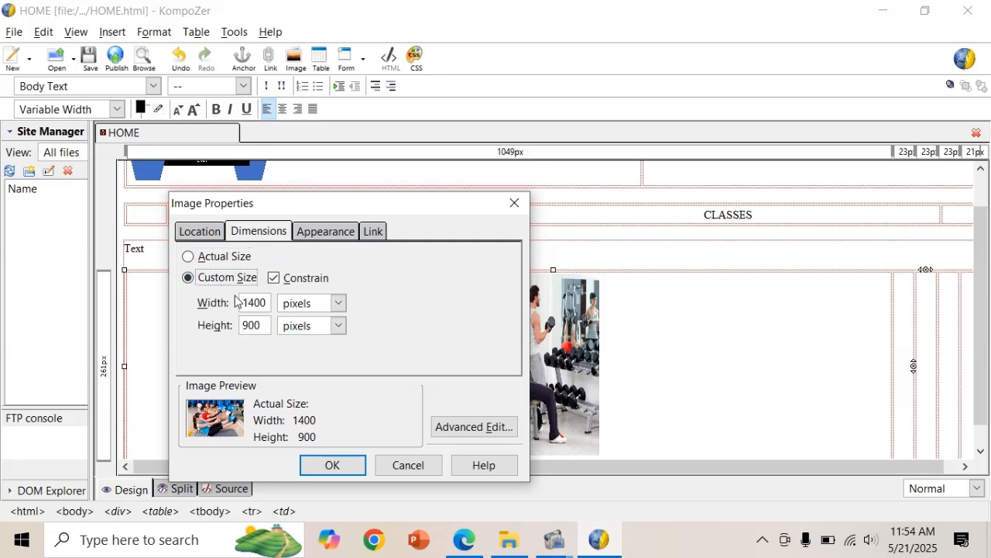
click(275, 279)
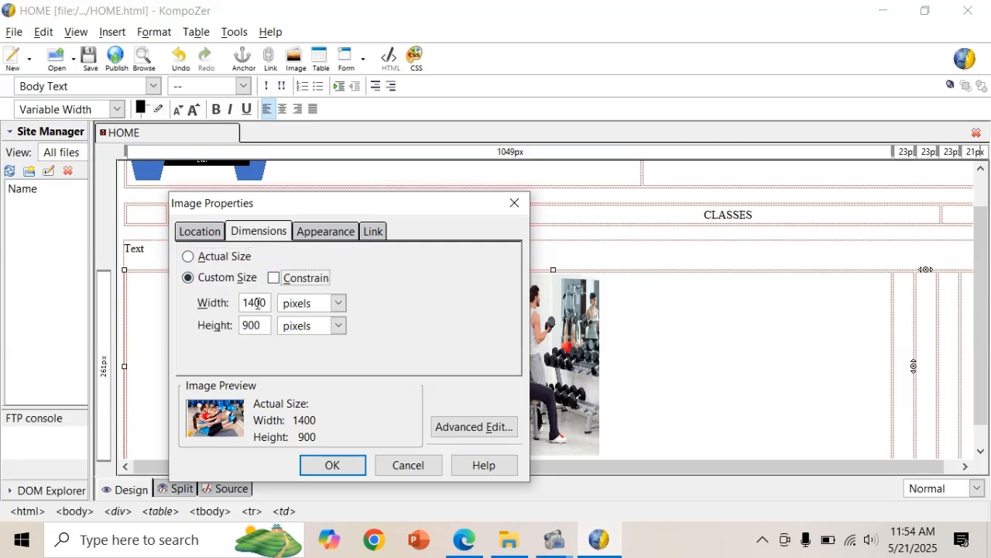
click(257, 304)
double_click(256, 304)
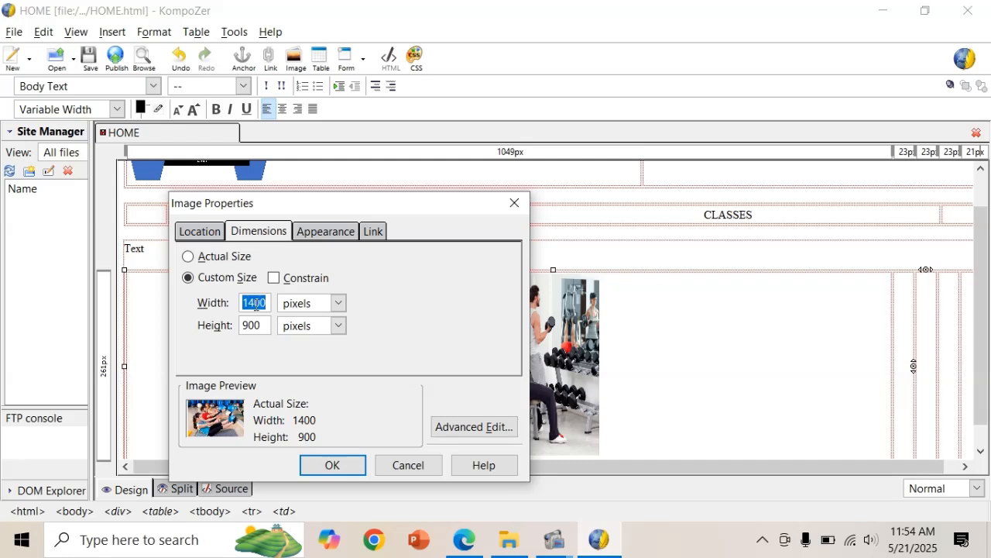
text(250)
double_click(250, 326)
text(2)
click(329, 465)
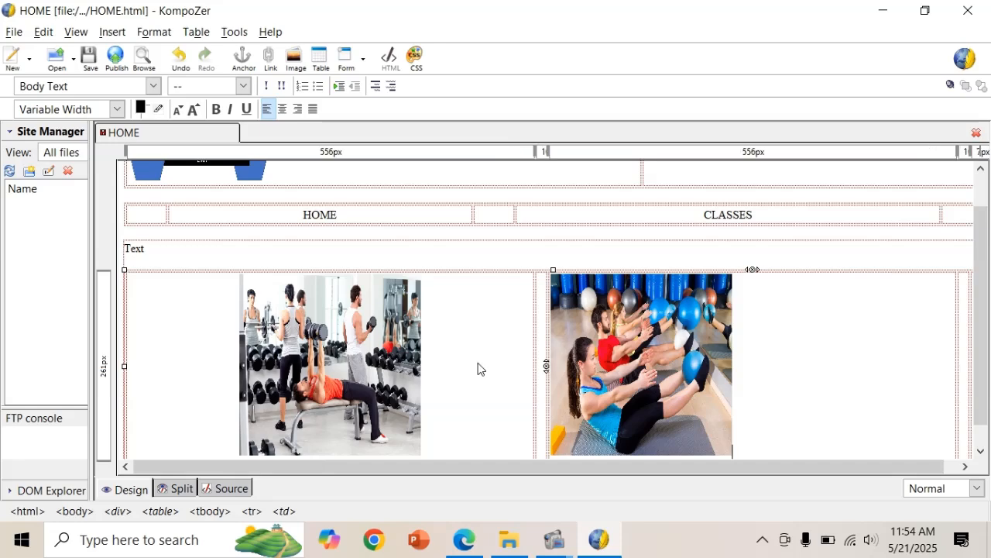
click(284, 109)
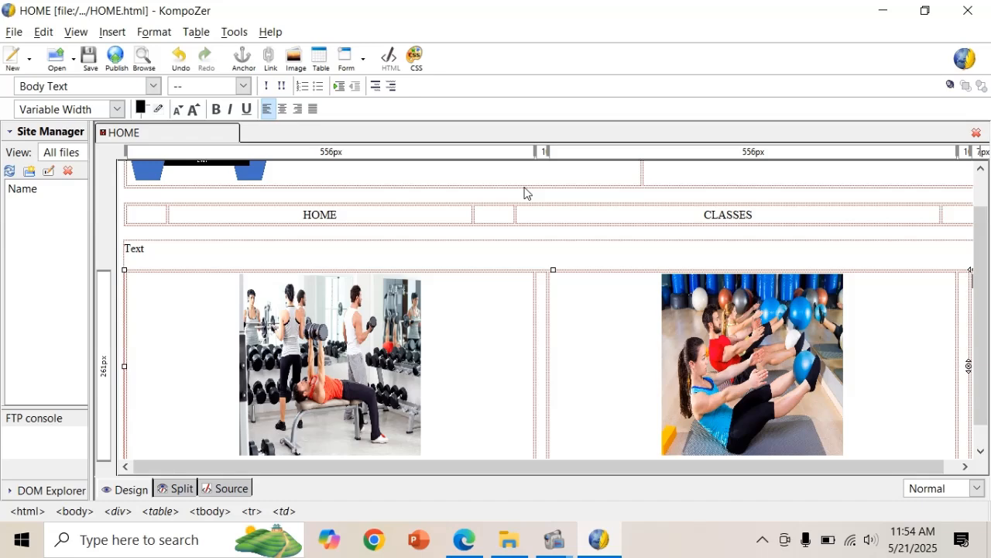
Choose IMAGE 6 as the third picture with alternate text Image 3.
click(291, 65)
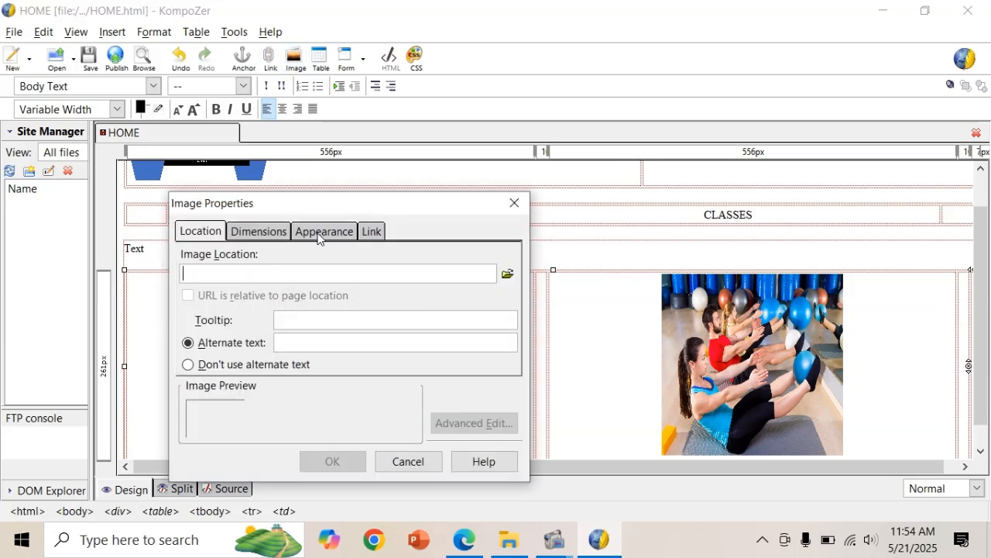
click(507, 274)
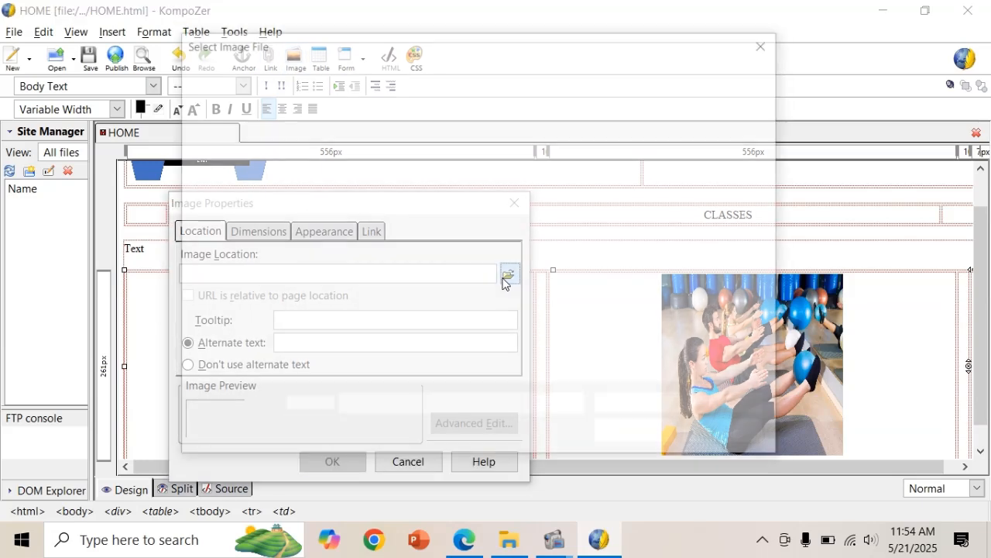
click(708, 222)
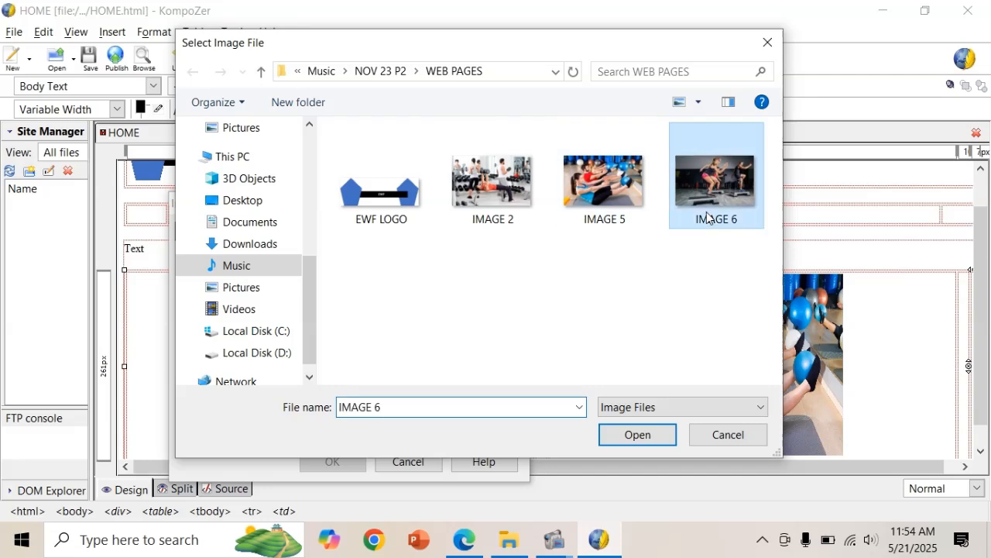
click(633, 434)
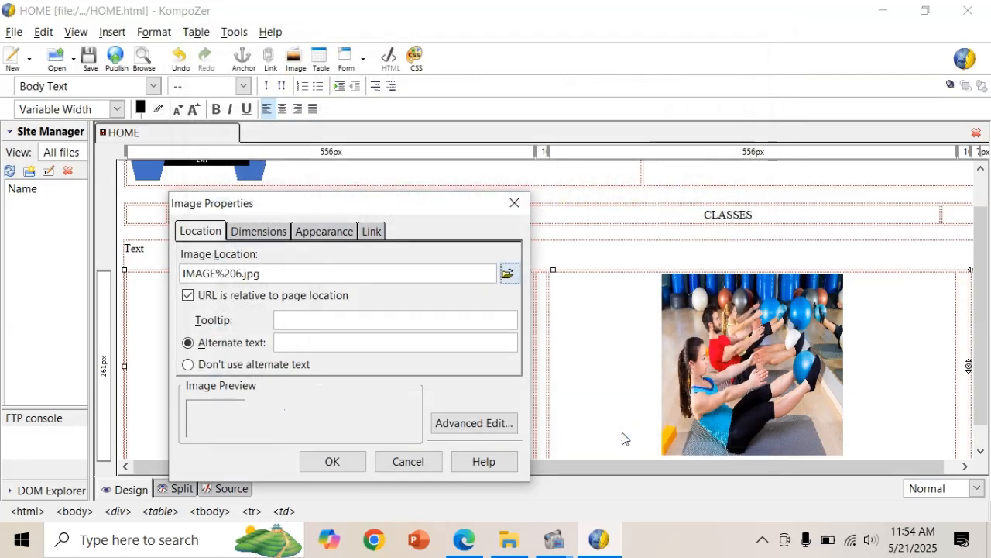
click(406, 345)
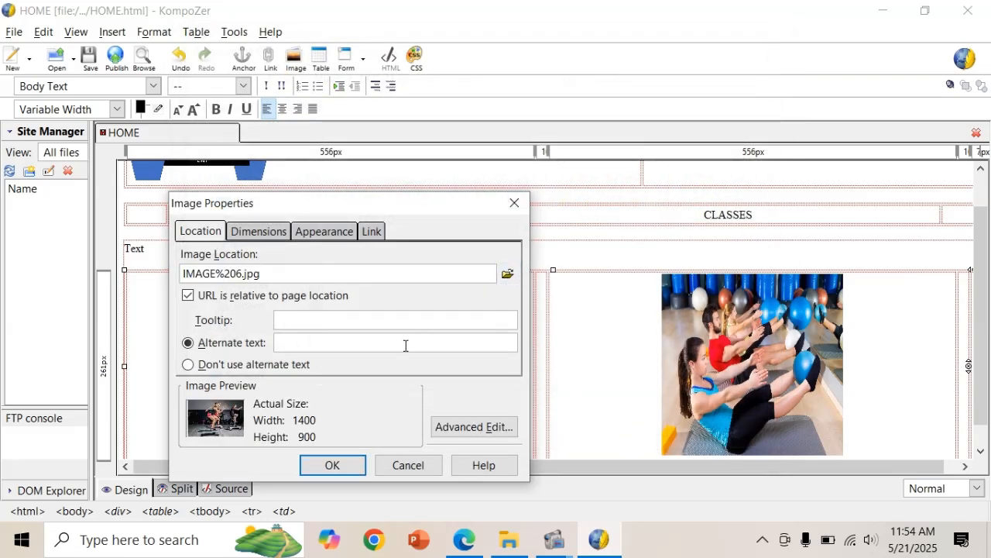
text(Image 3)
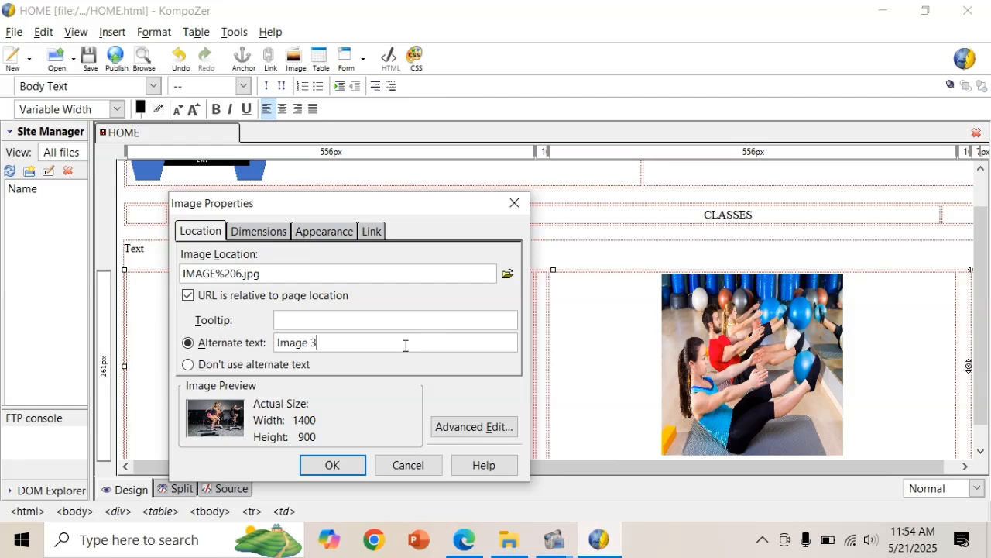
Insert the step-class photo at an unconstrained custom size of 250 × 250 px.
click(287, 232)
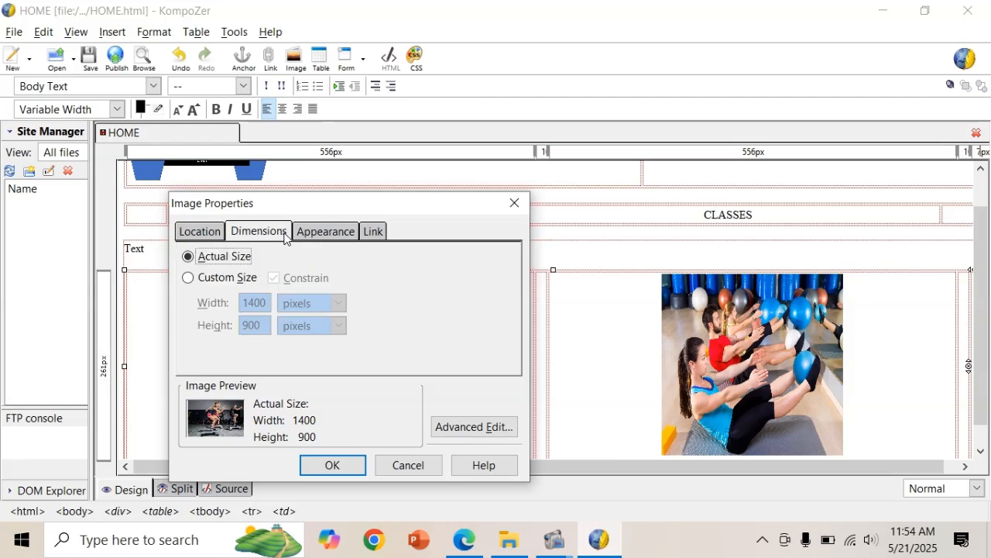
click(227, 279)
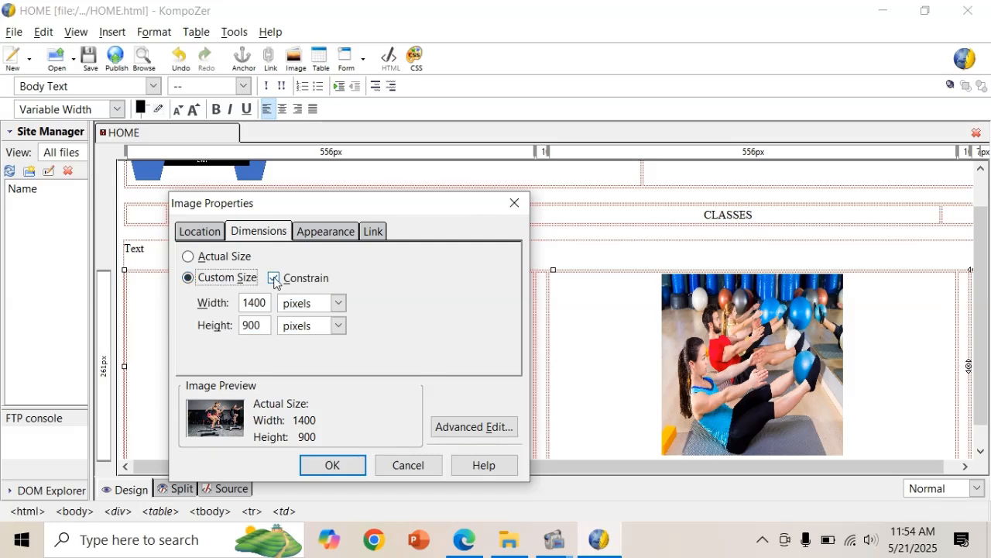
click(274, 279)
double_click(256, 302)
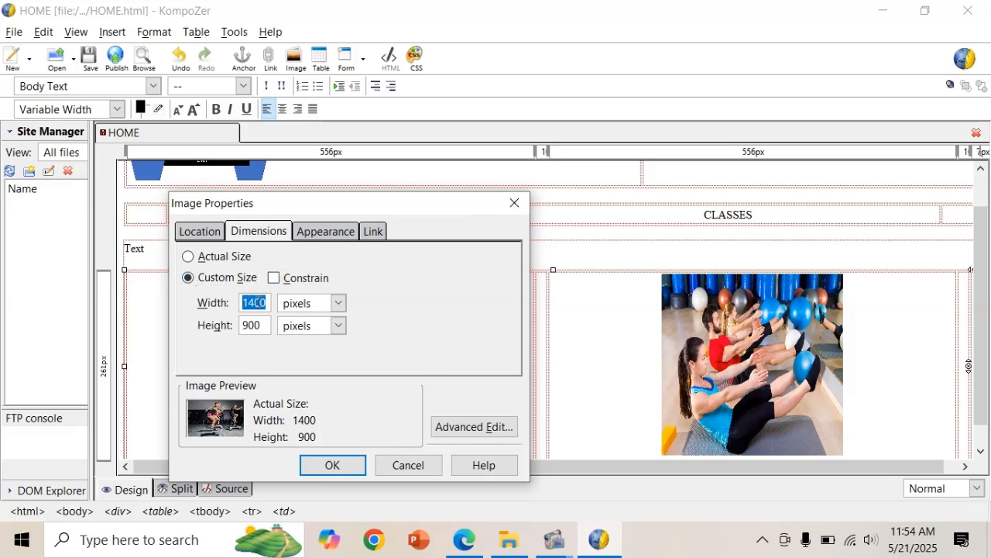
text(250)
double_click(250, 325)
text(25)
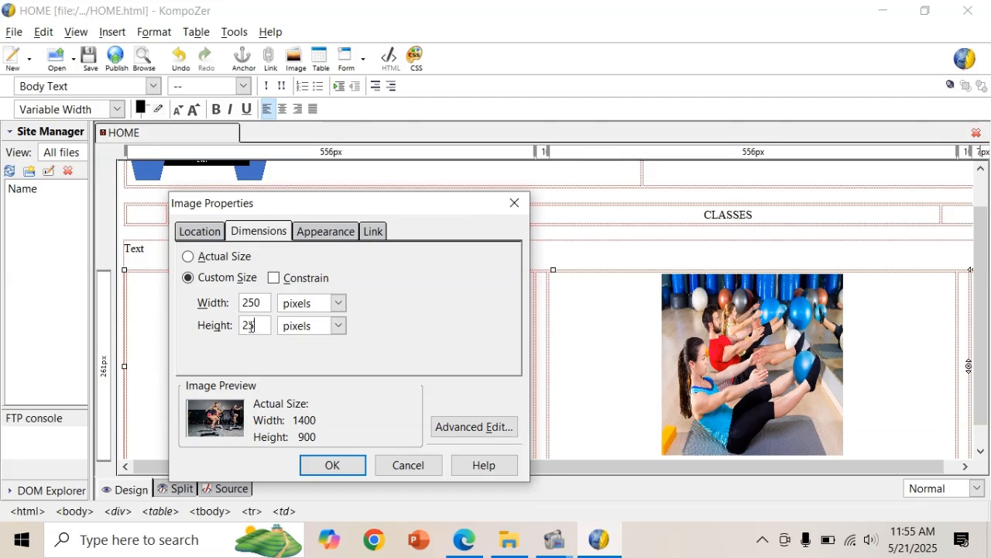
click(326, 463)
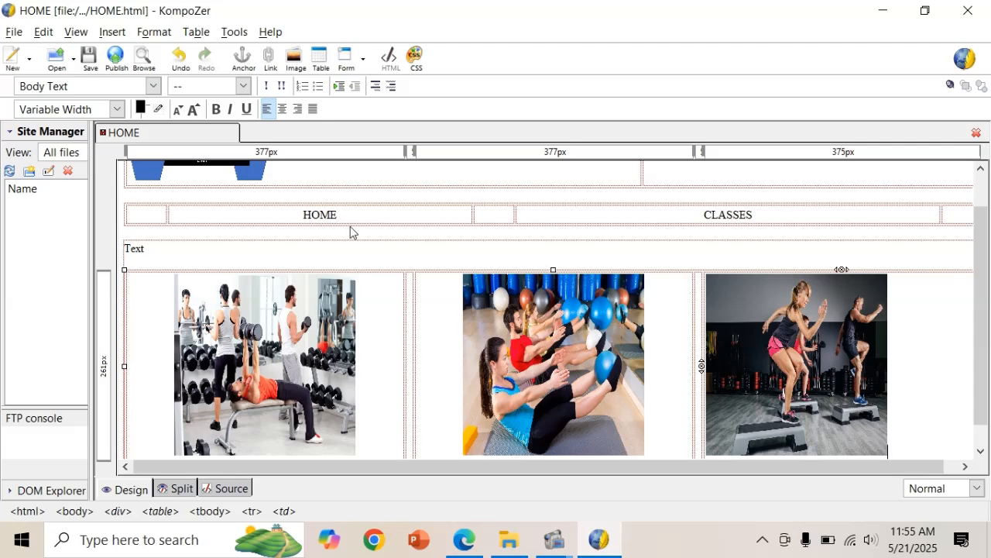
Centre the third exercise image in its cell, then bring back the PDF's HOME design.
click(281, 111)
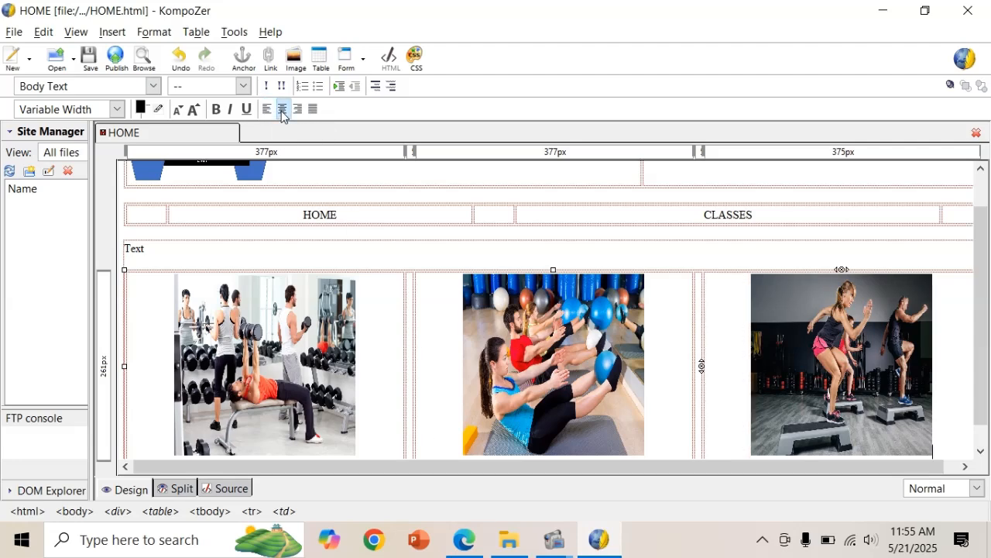
key(Down)
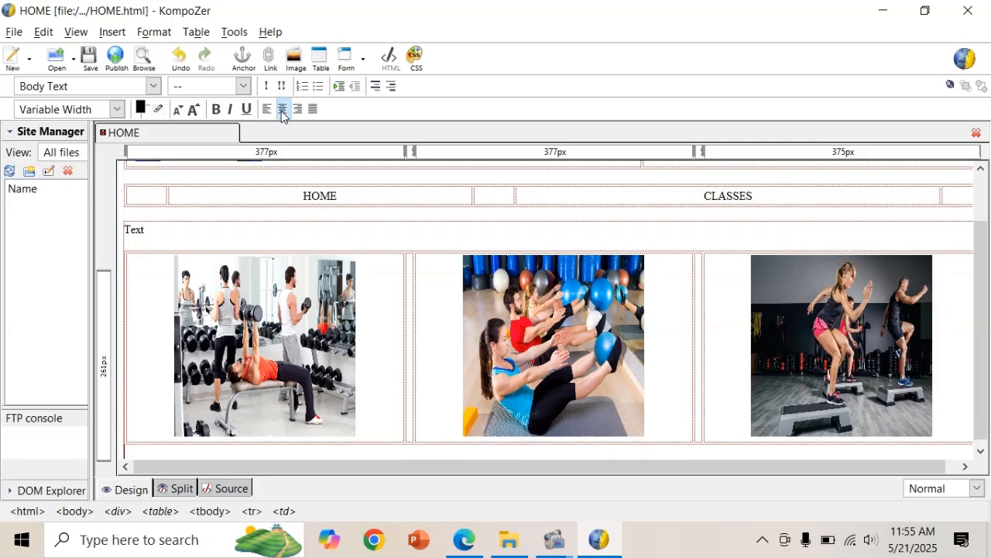
key(Down)
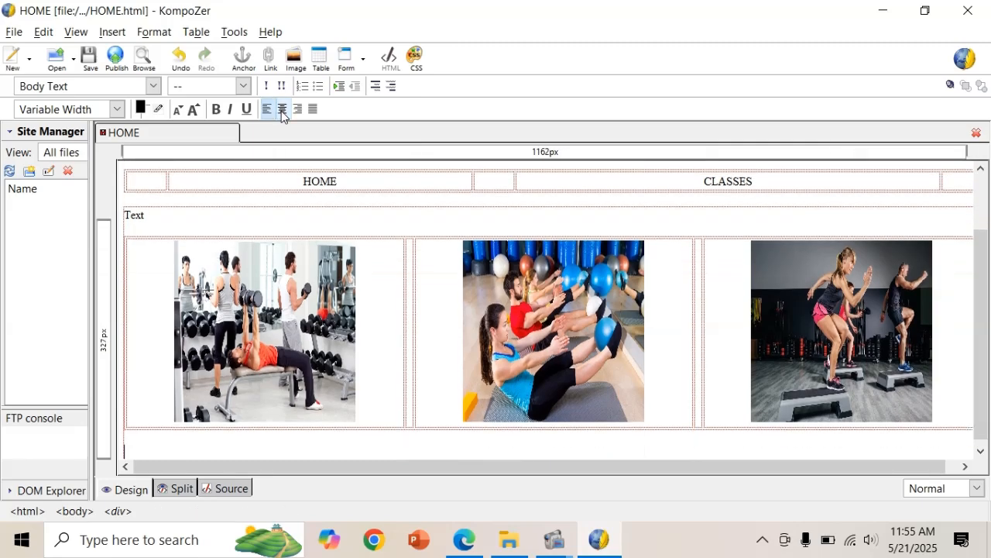
key(alt+Tab)
key(alt)
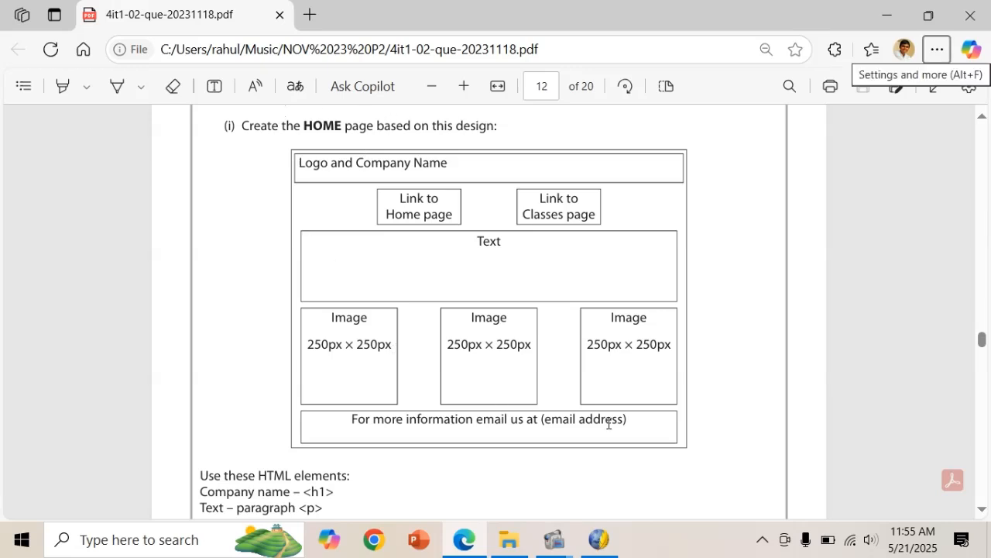
Paste the footer 'For more information email us at (email address)' below the image table, centred.
drag(628, 423, 341, 434)
key(ctrl+c)
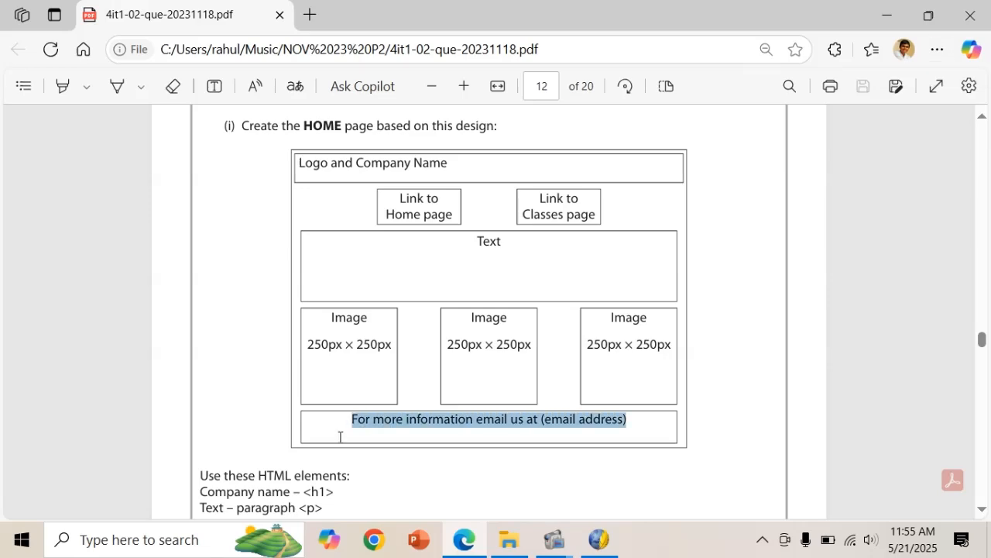
key(alt+Tab)
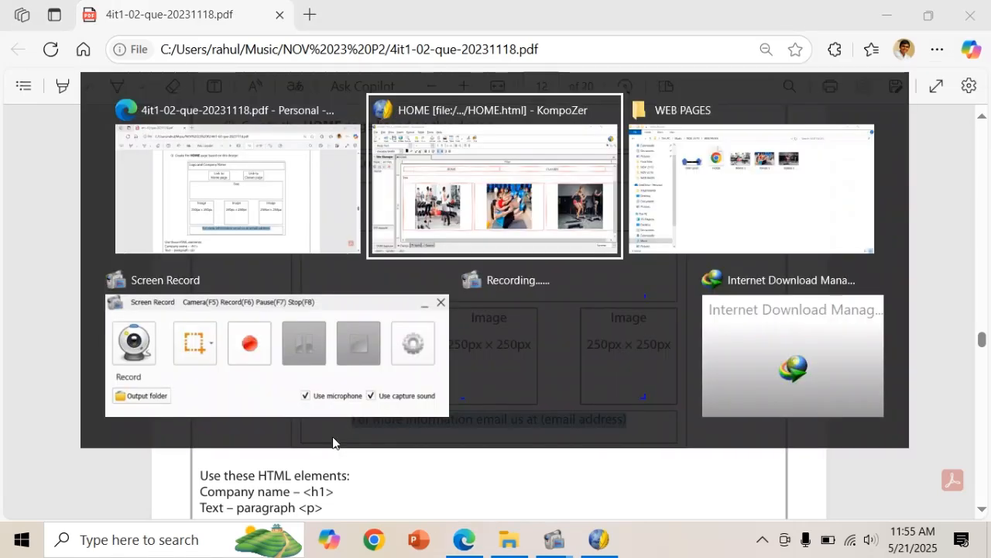
key(ctrl+v)
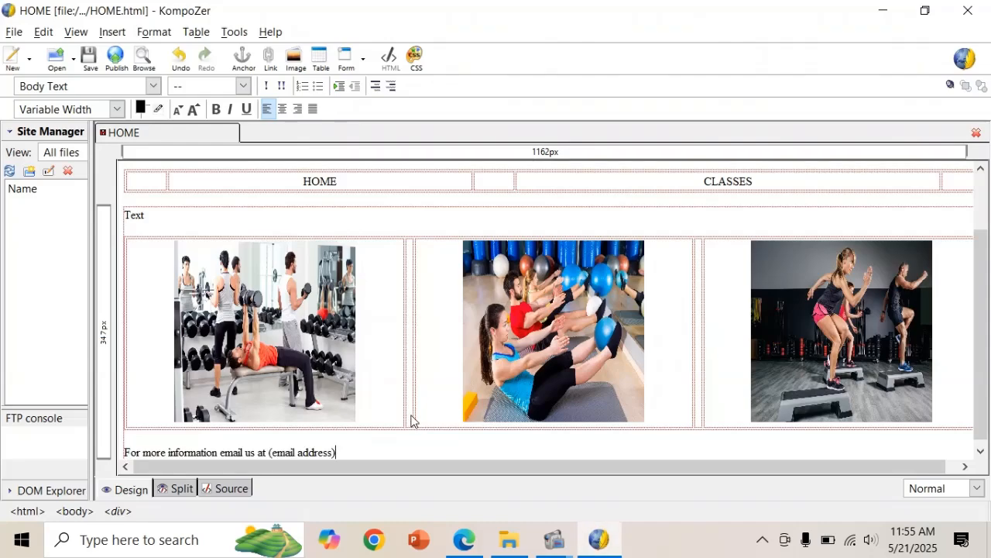
key(alt+Tab)
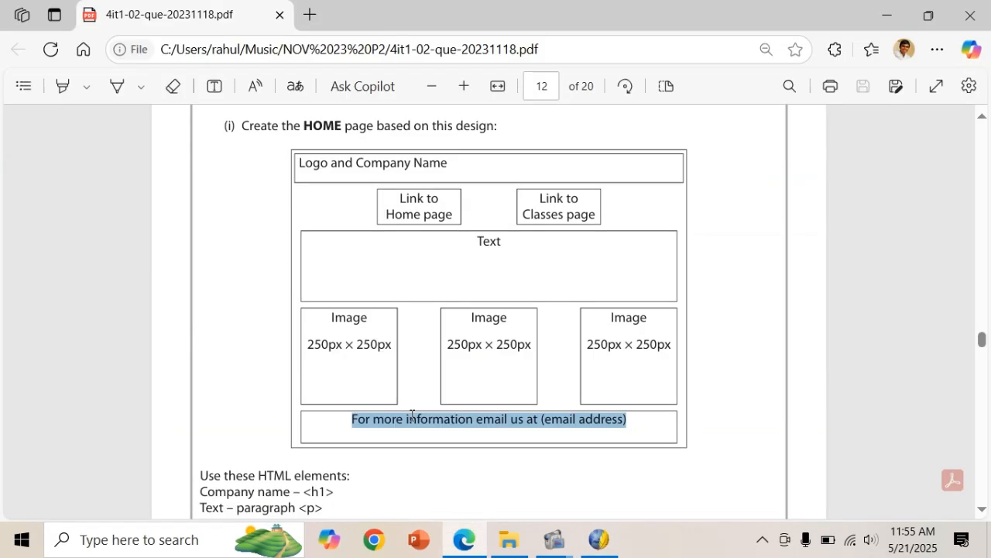
key(alt+Tab)
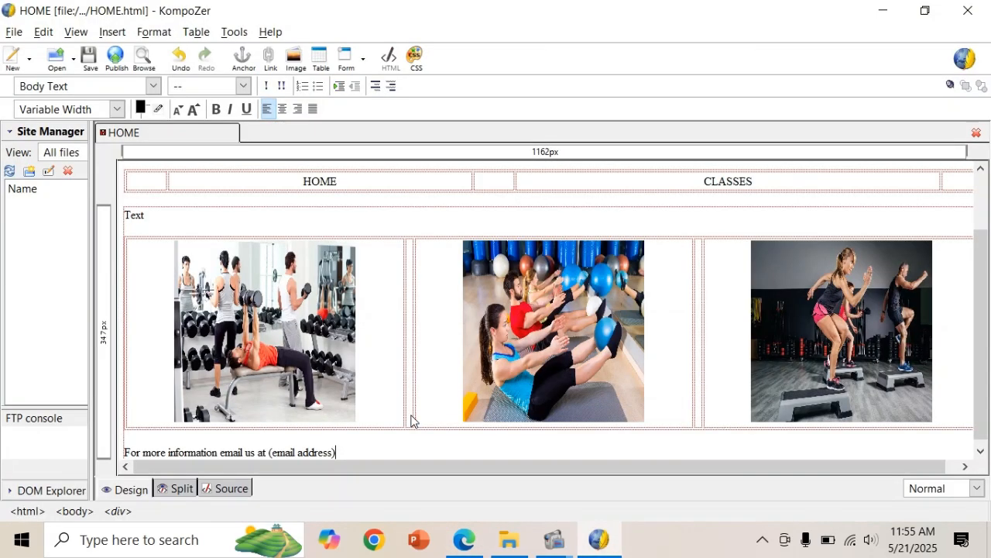
click(283, 113)
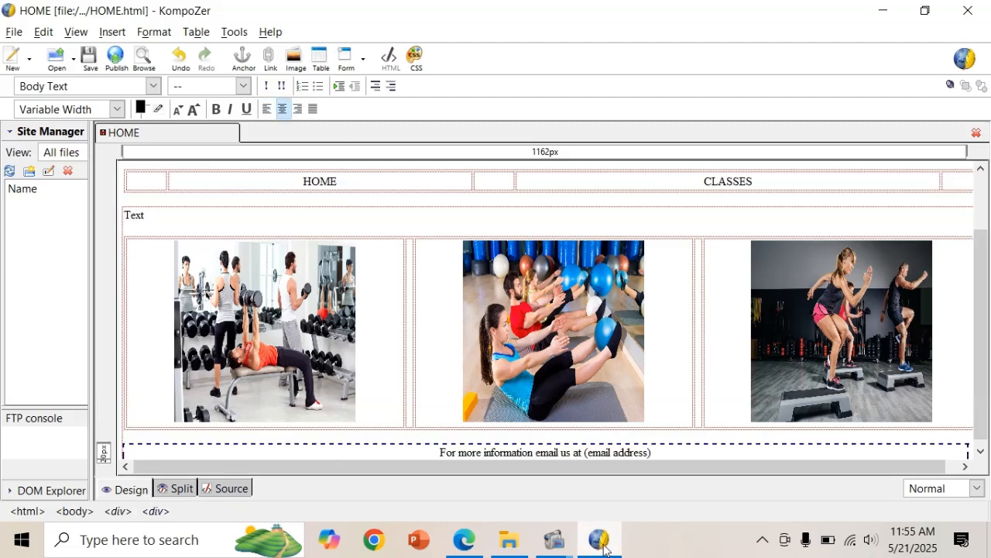
click(480, 541)
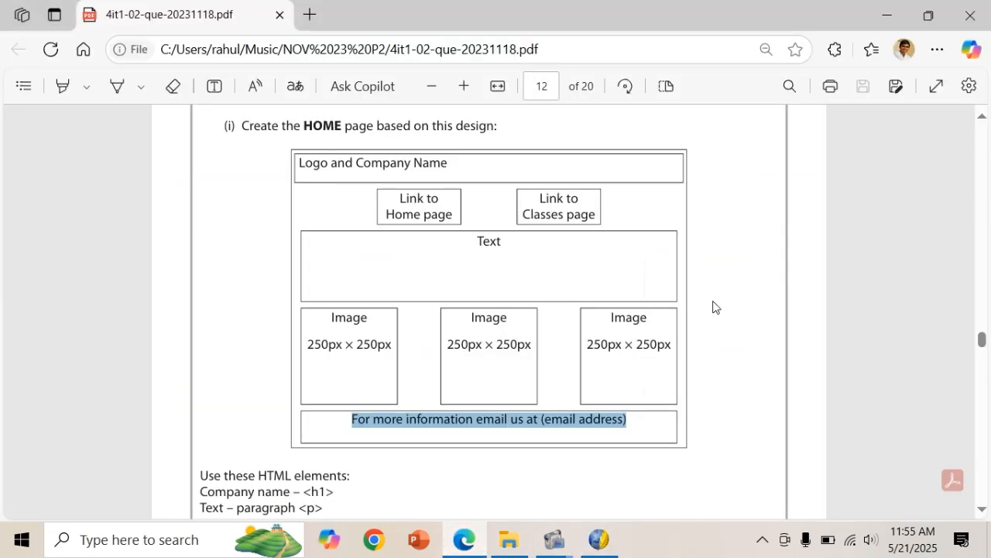
Select the company's email contact line on the PDF's scenario page, then return to KompoZer.
drag(981, 343, 983, 171)
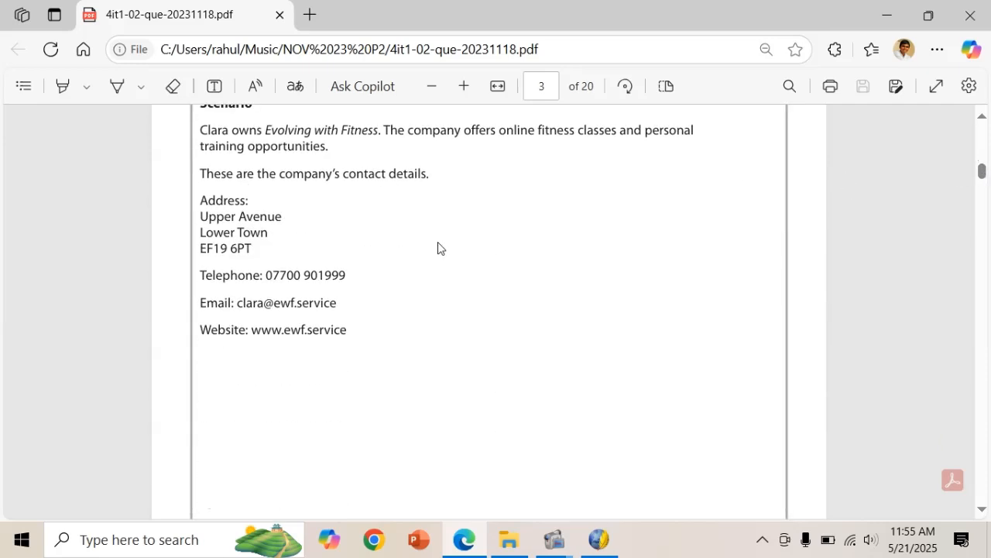
drag(199, 303, 336, 306)
key(ctrl+c)
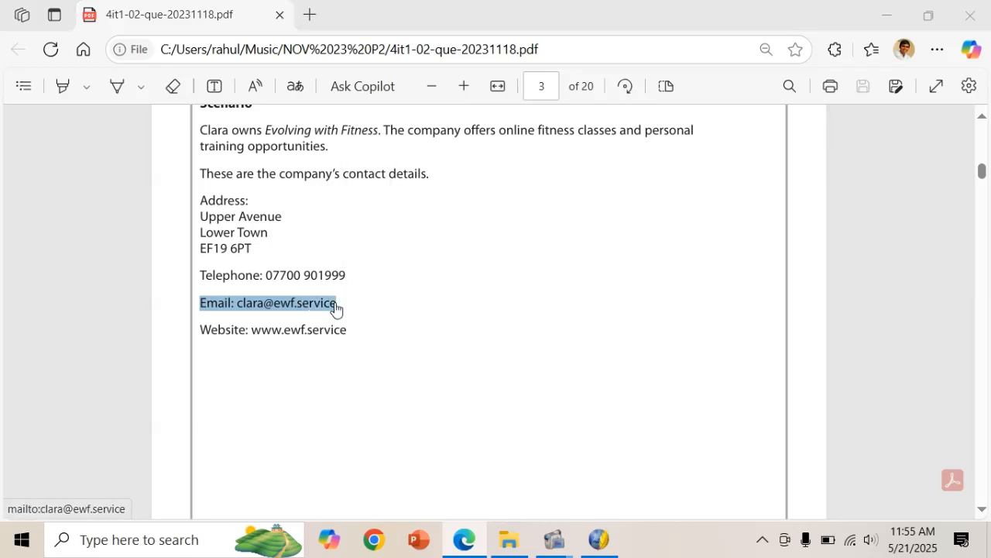
key(alt+Tab)
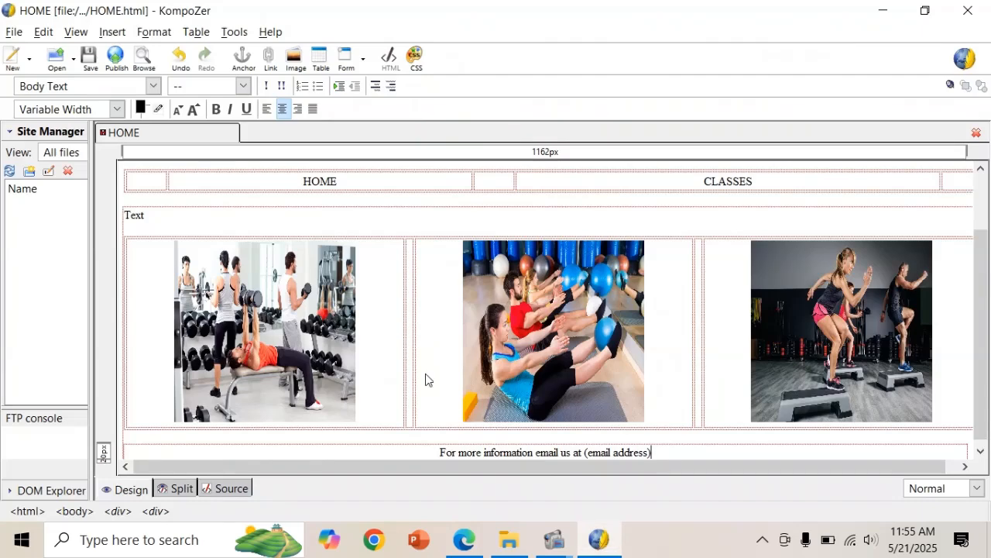
Swap the footer's '(email address)' placeholder for the pasted company email address, without the 'Email:' label.
key(BackSpace)
key(BackSpace)
key(BackSpace)
key(BackSpace)
key(BackSpace)
key(BackSpace)
key(BackSpace)
key(BackSpace)
key(BackSpace)
key(BackSpace)
key(BackSpace)
key(BackSpace)
key(BackSpace)
key(BackSpace)
key(BackSpace)
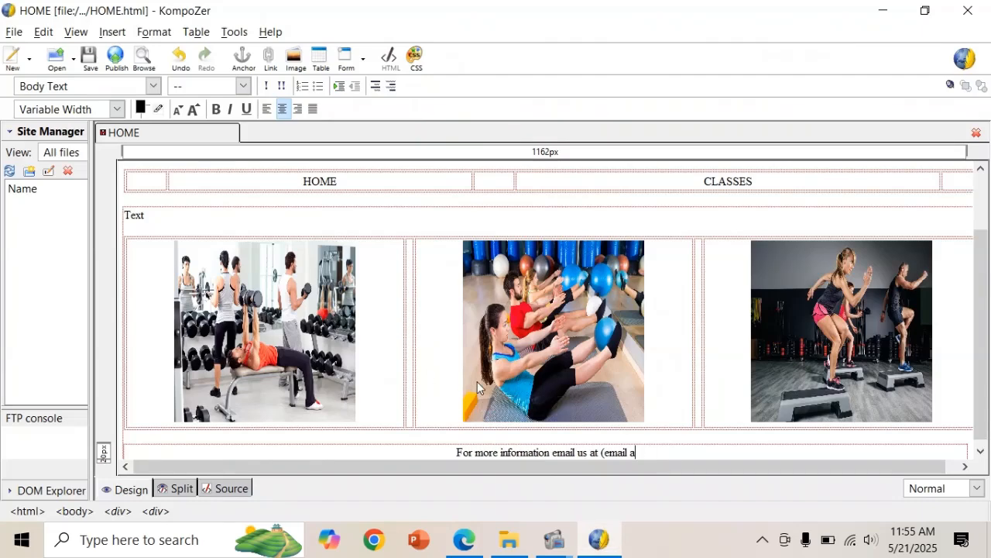
key(ctrl+v)
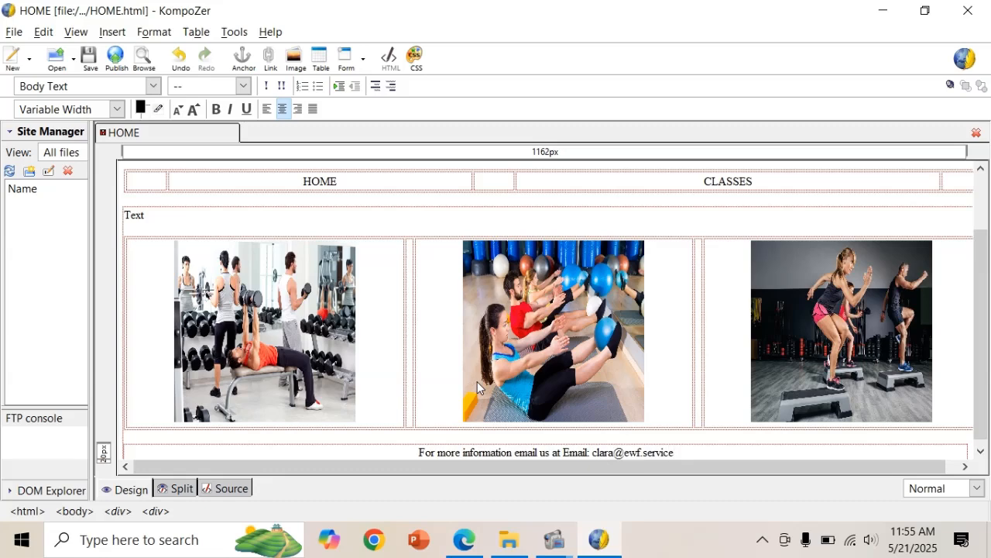
key(BackSpace)
key(BackSpace)
key(BackSpace)
key(BackSpace)
key(BackSpace)
key(BackSpace)
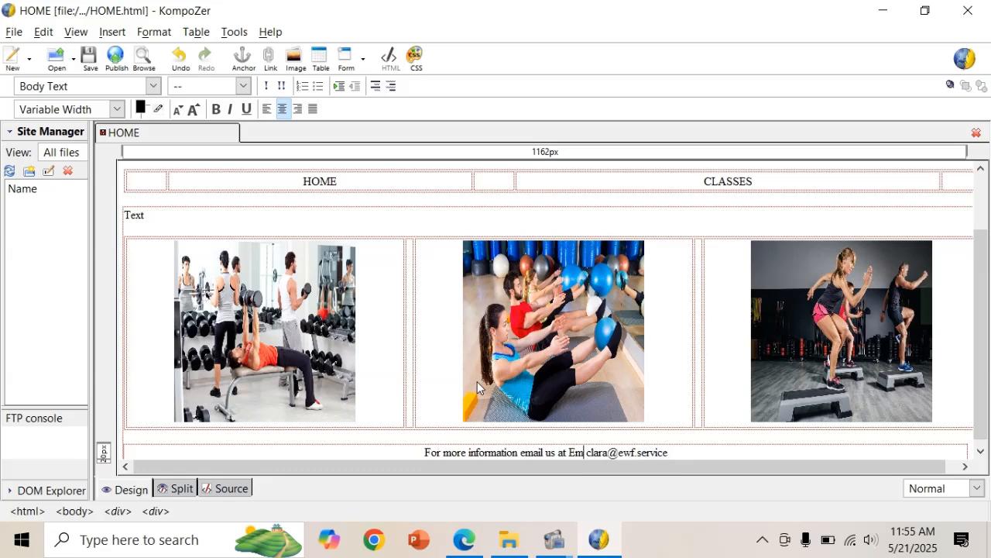
key(BackSpace)
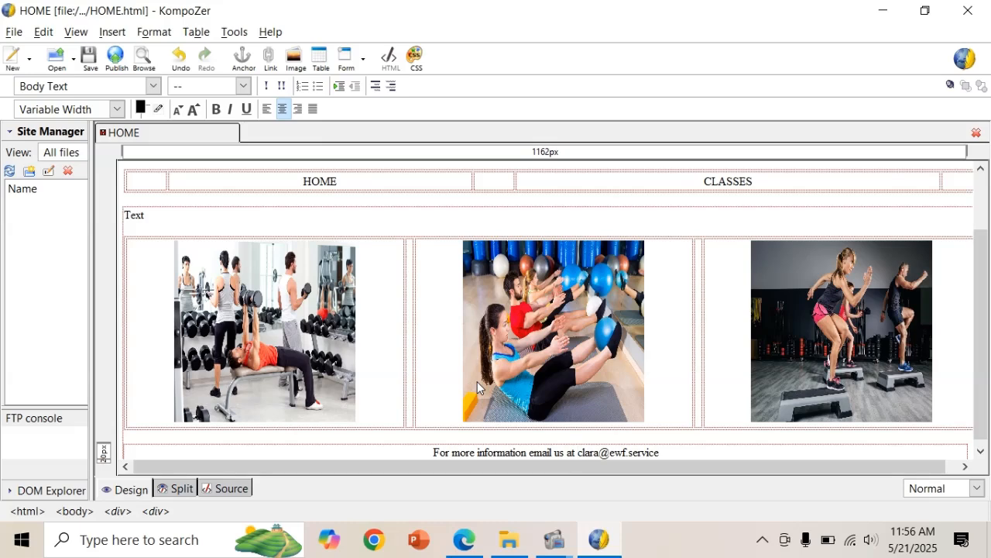
key(shift+Right)
key(shift+Right)
key(shift+Right)
key(shift+Right)
key(shift+Right)
key(shift+Right)
key(shift+Right)
key(shift+Right)
key(shift+Right)
key(shift+Right)
key(shift+Right)
key(shift+Right)
key(shift+Right)
key(shift+Right)
key(shift+Right)
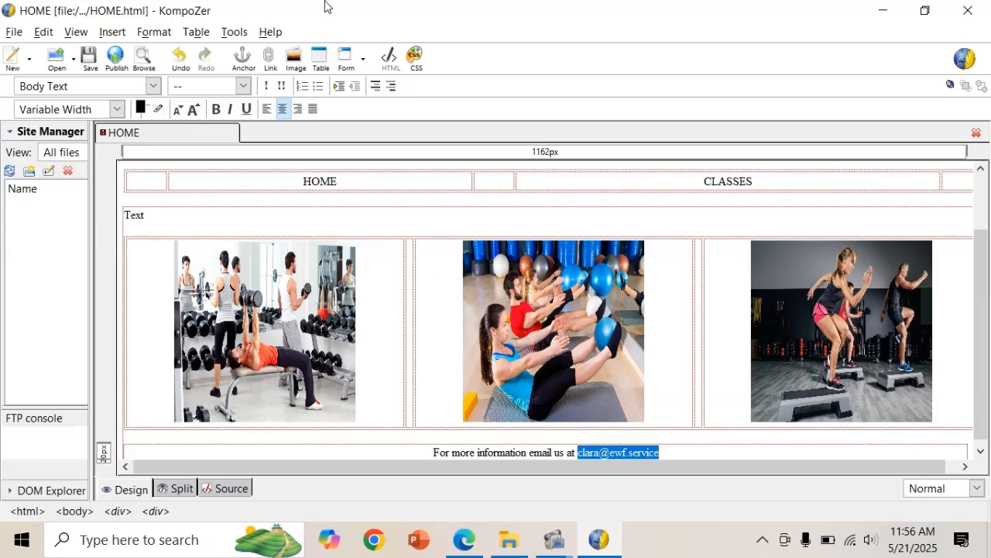
Link the footer's email address as a mailto link, marked as an email address.
click(276, 68)
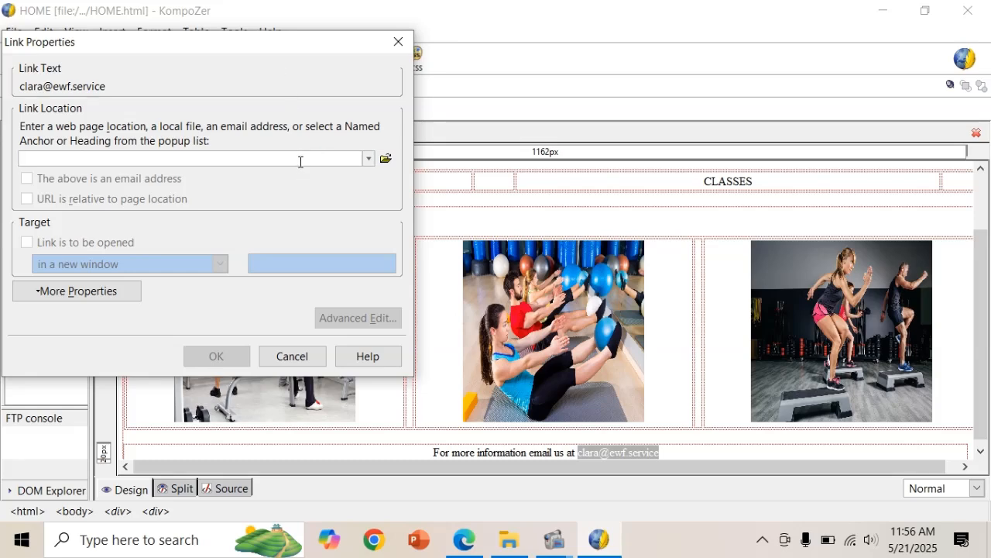
key(ctrl+v)
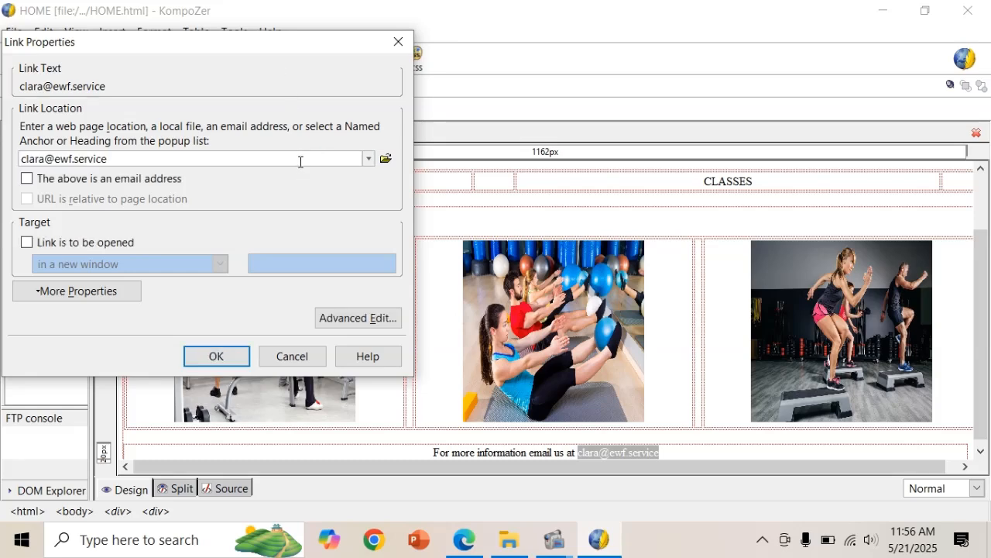
click(28, 179)
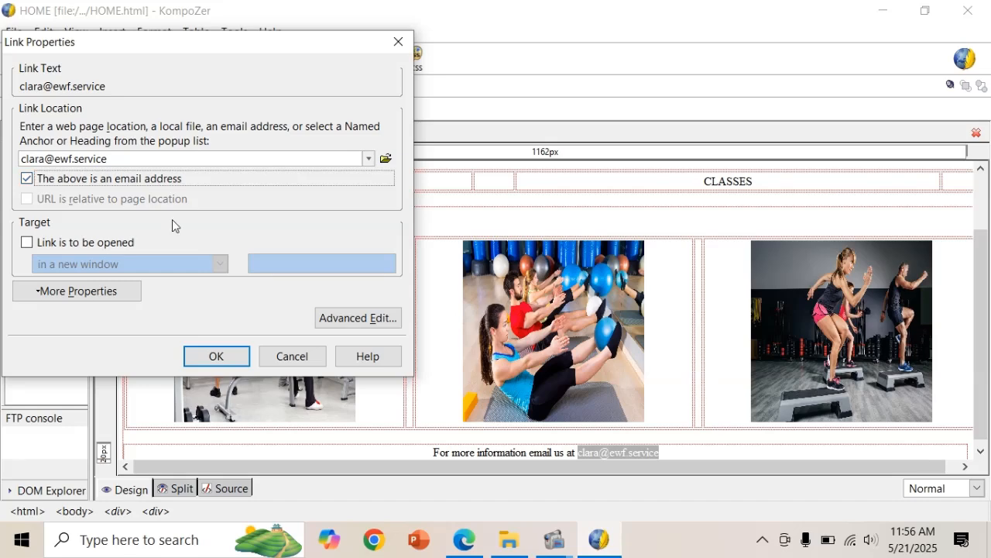
click(224, 356)
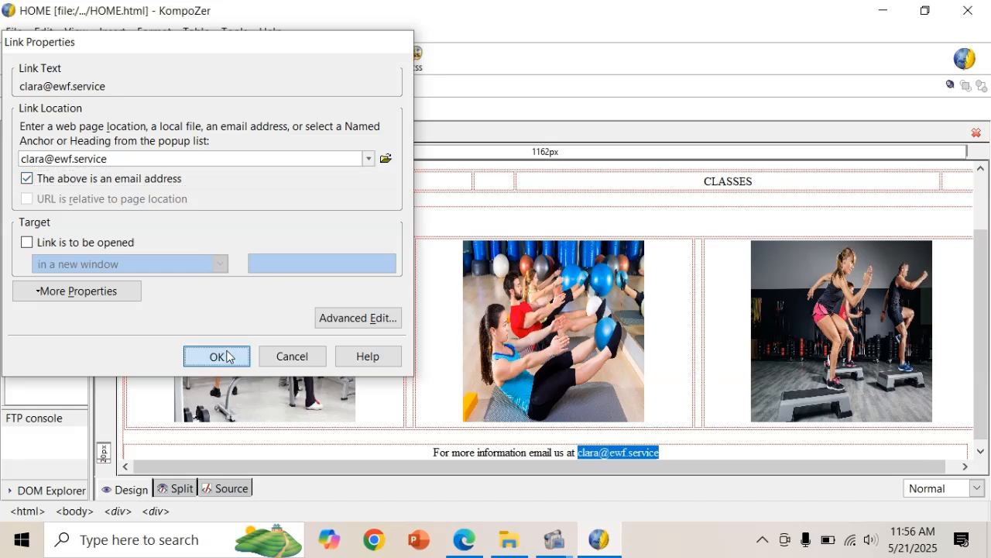
click(736, 449)
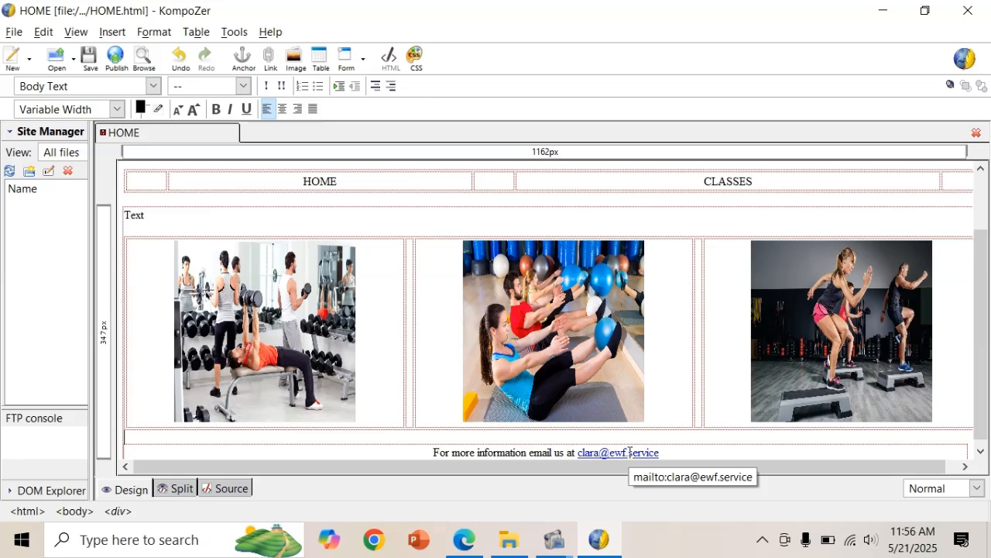
Review the PDF's page 12 colour scheme and image requirements, then return to KompoZer.
scroll(630, 451, up, 3)
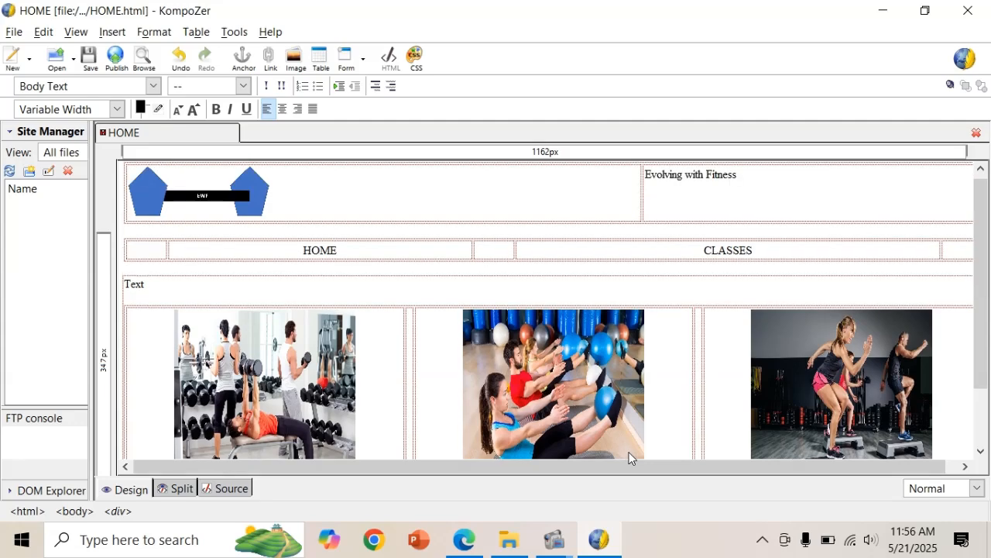
key(alt+Tab)
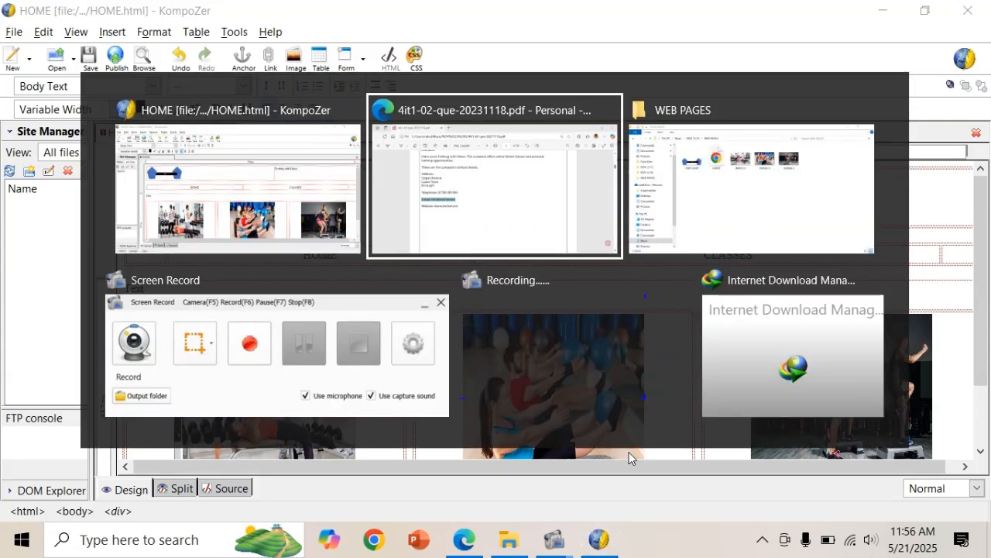
scroll(629, 458, down, 20)
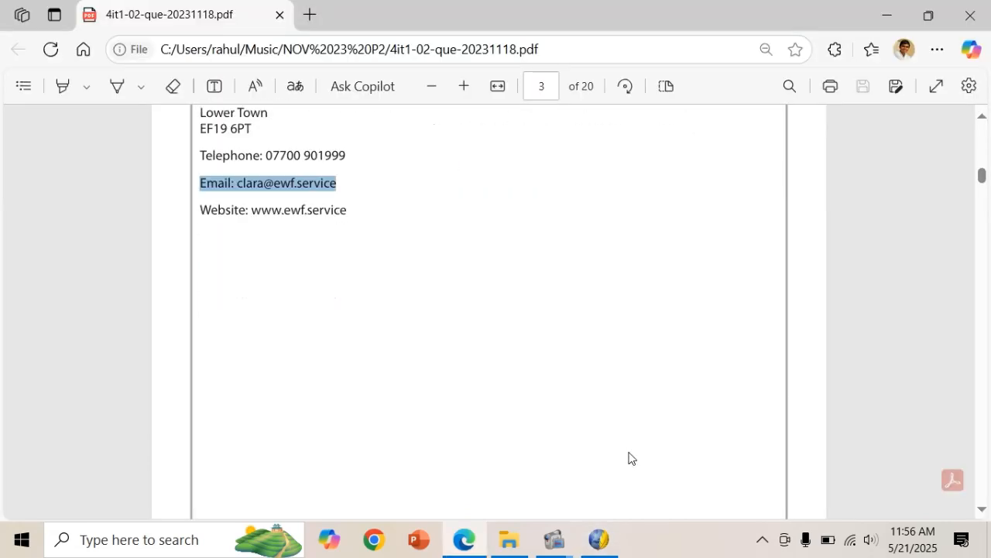
scroll(629, 458, down, 20)
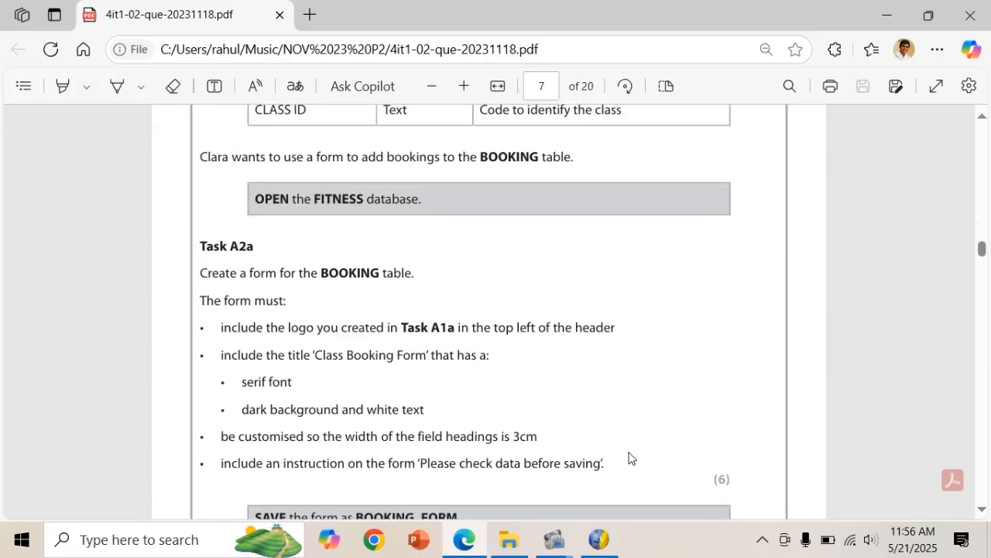
scroll(629, 440, down, 20)
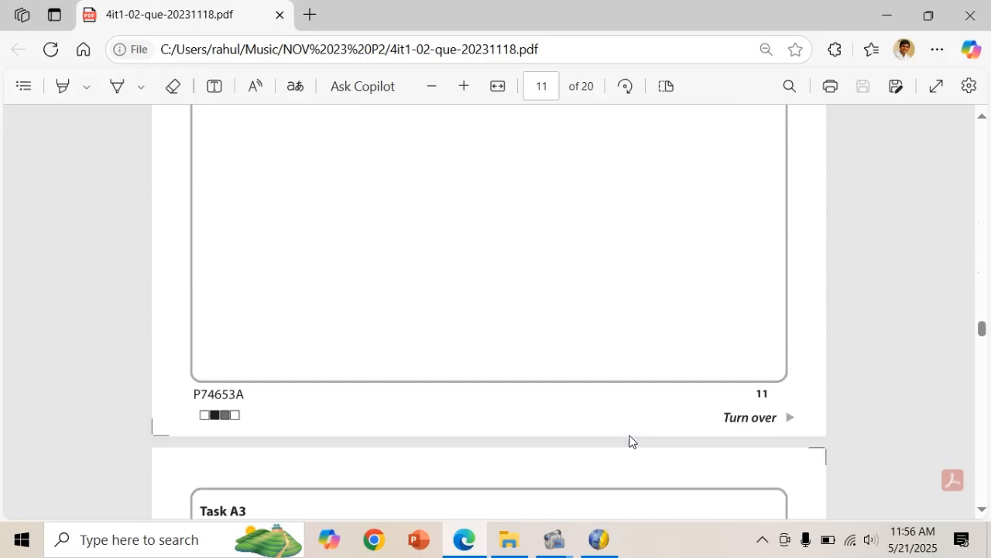
scroll(629, 441, up, 3)
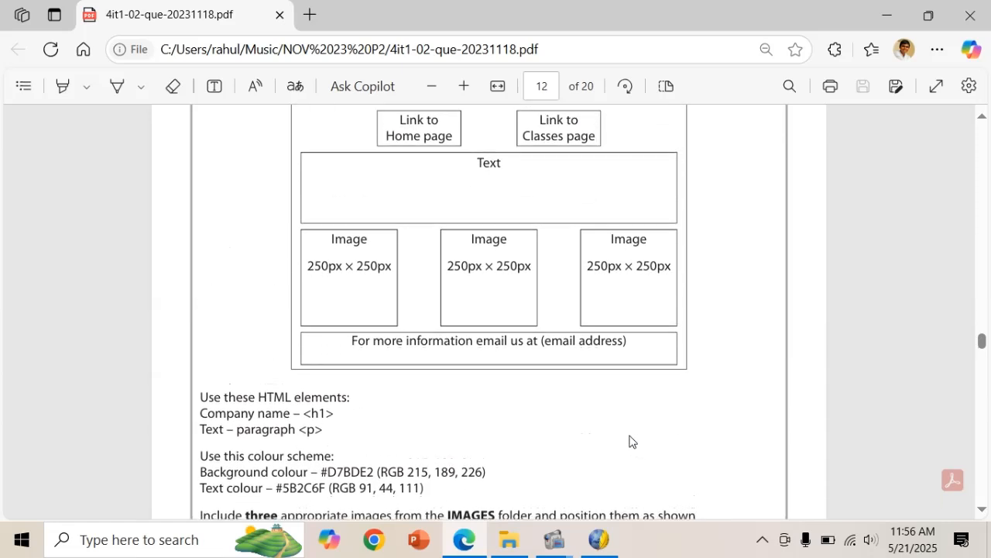
scroll(629, 441, up, 2)
scroll(629, 441, down, 3)
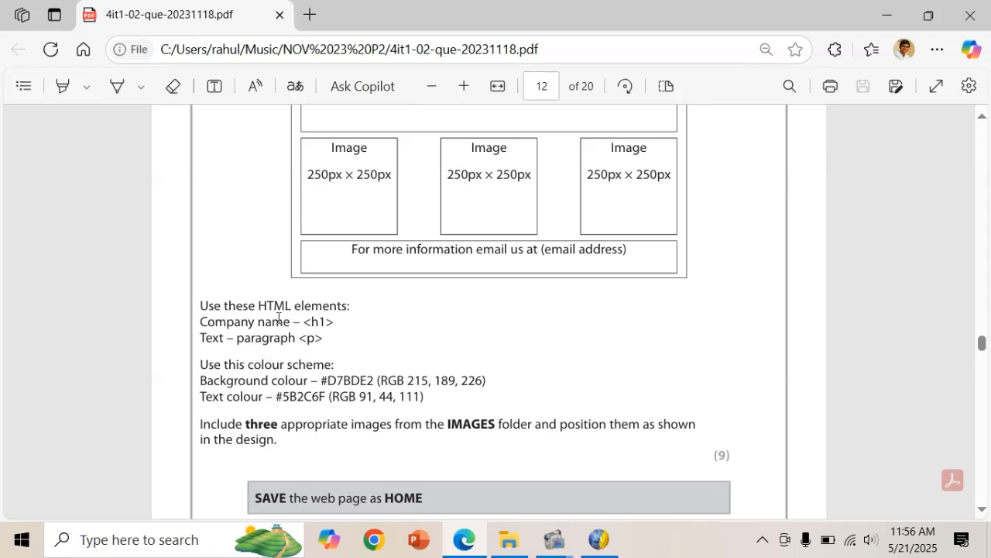
click(597, 540)
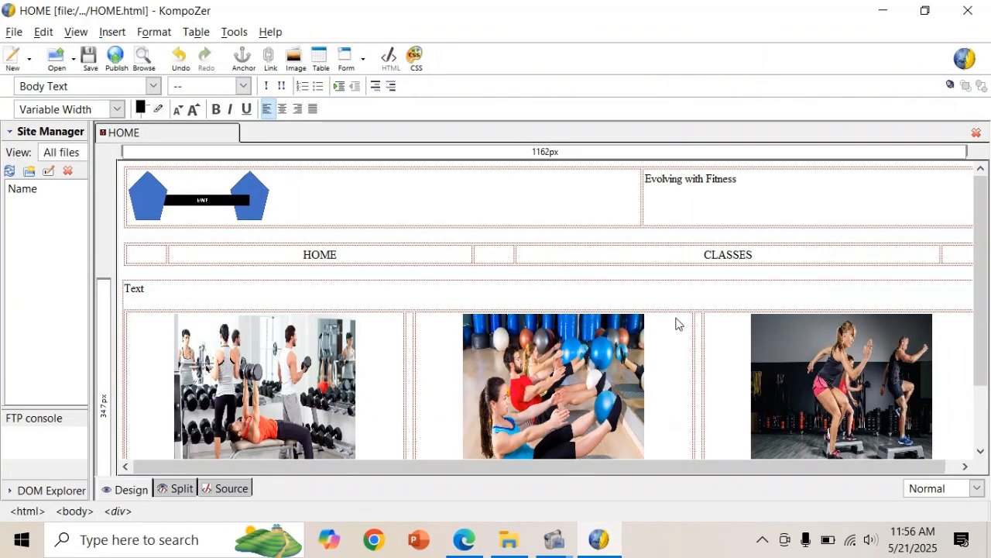
Format the company name 'Evolving with Fitness' as Heading 1.
click(743, 184)
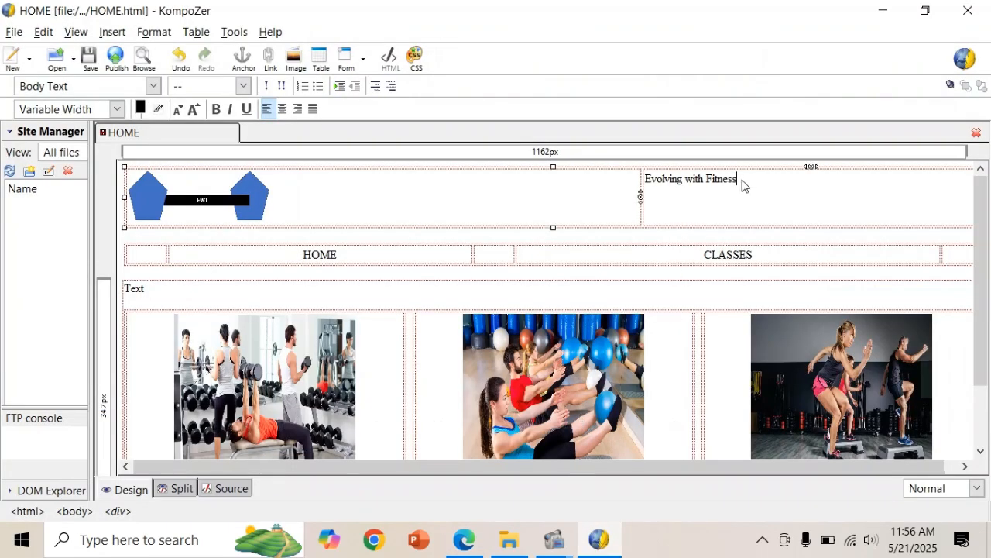
drag(742, 184, 643, 193)
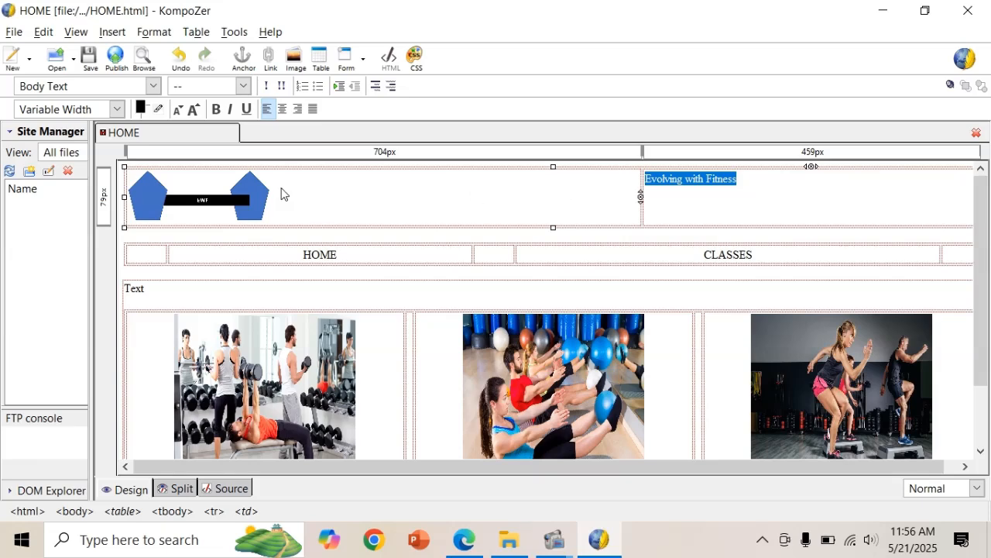
click(154, 85)
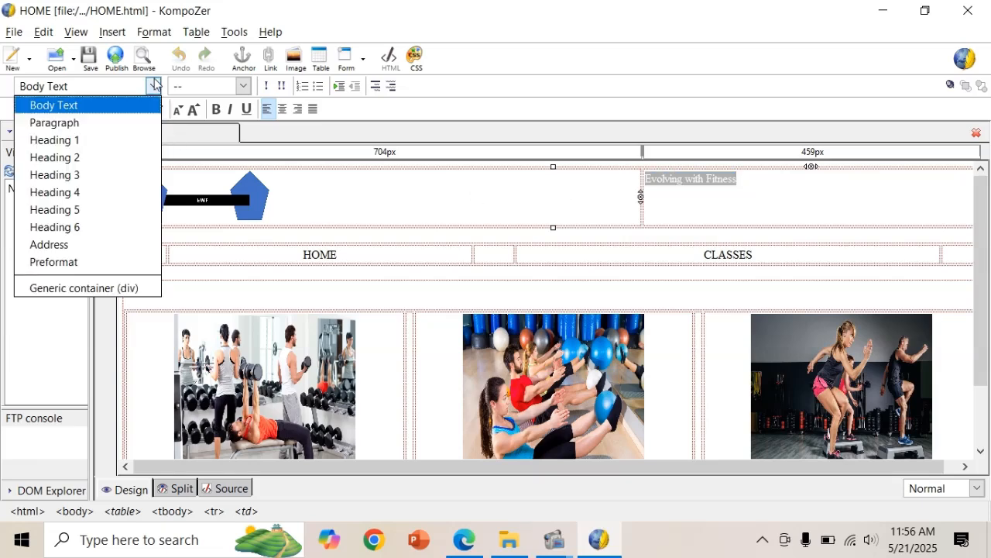
click(87, 146)
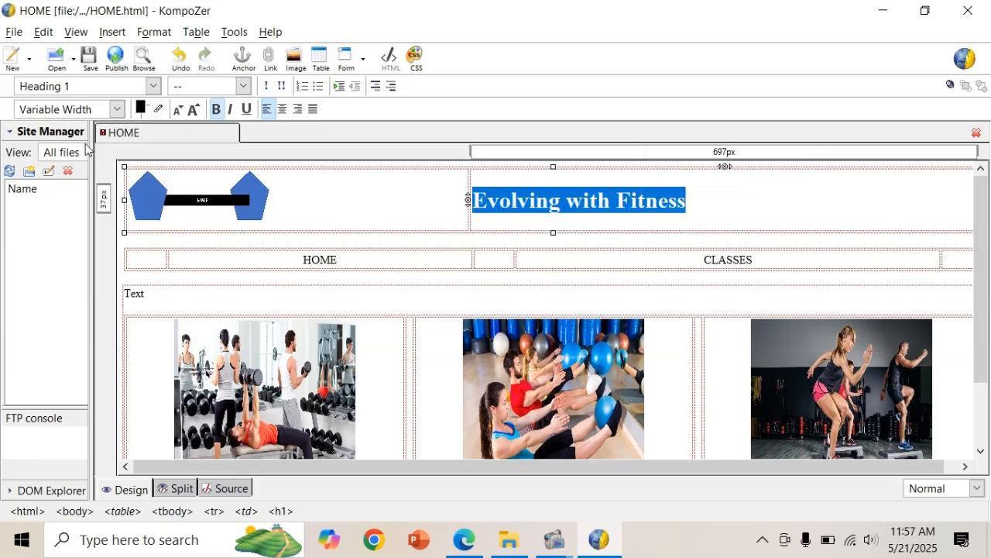
key(alt+Tab)
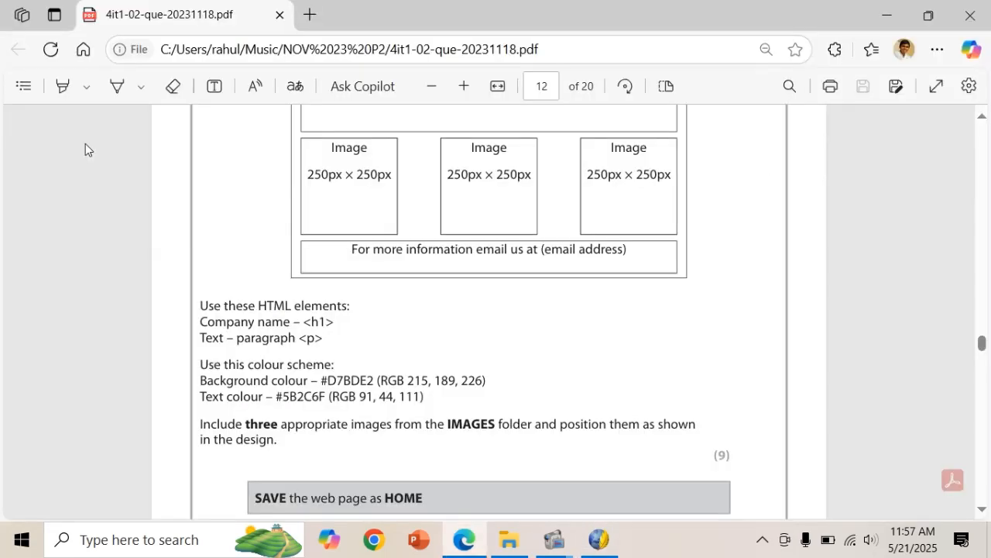
key(alt+Tab)
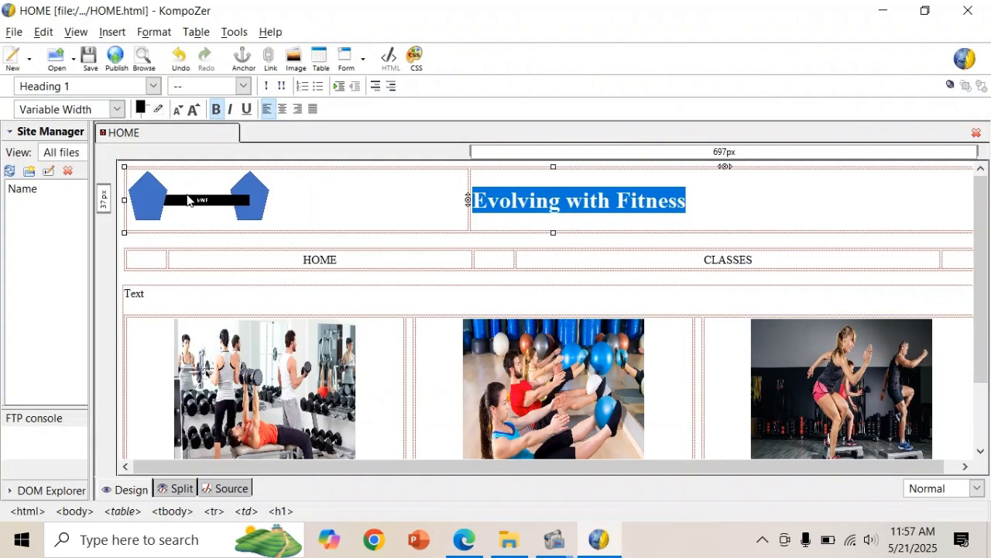
Change the placeholder 'Text' line to Paragraph format.
scroll(298, 247, down, 3)
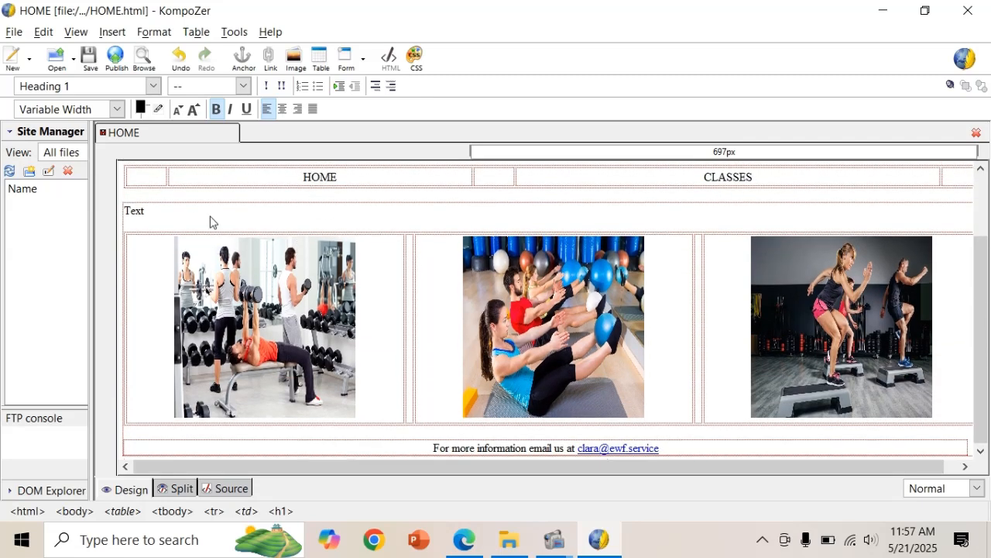
click(130, 212)
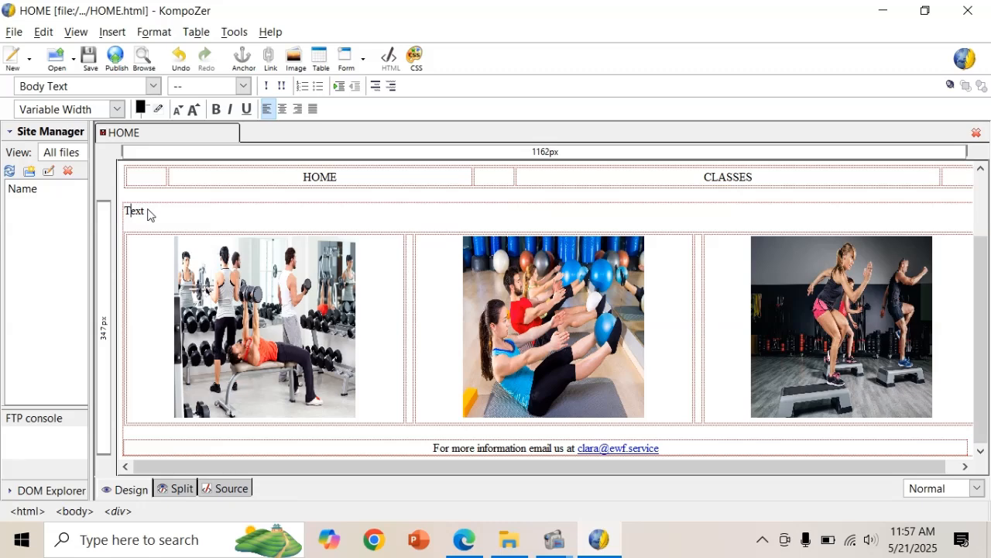
drag(146, 214, 126, 212)
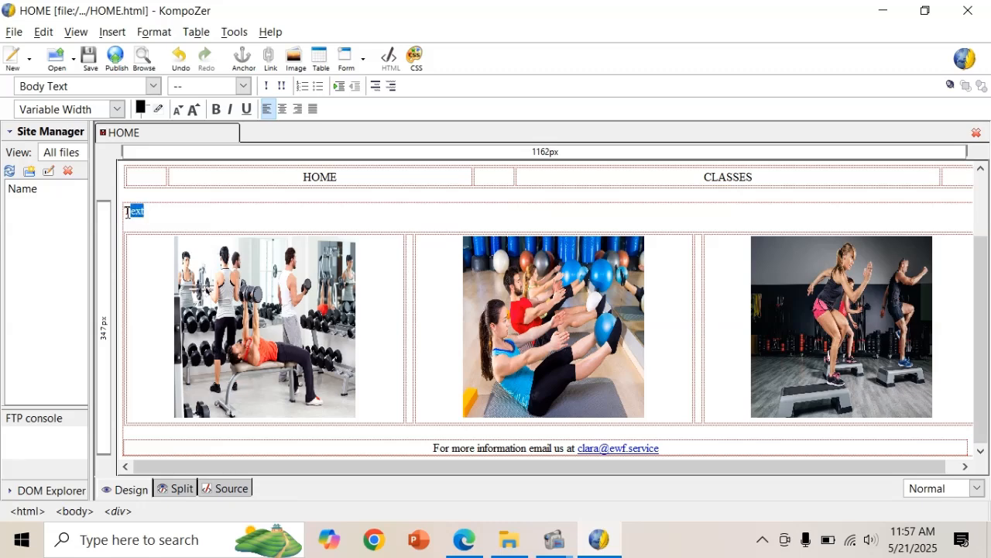
click(150, 87)
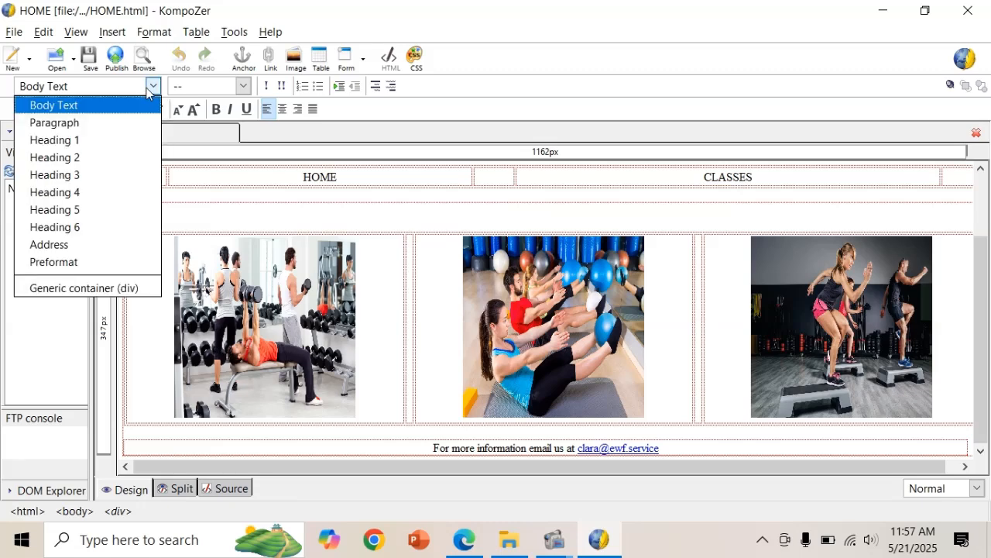
click(106, 123)
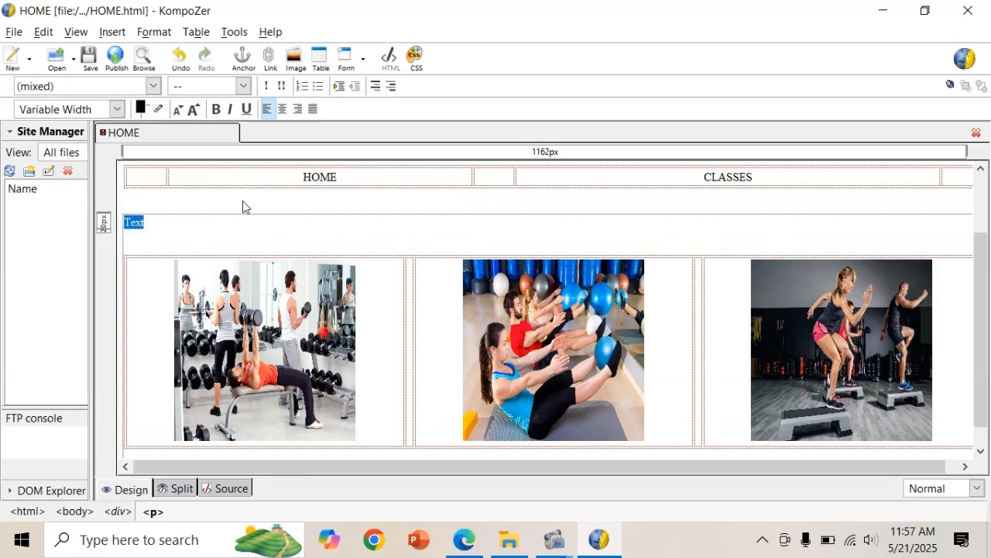
key(alt+Tab)
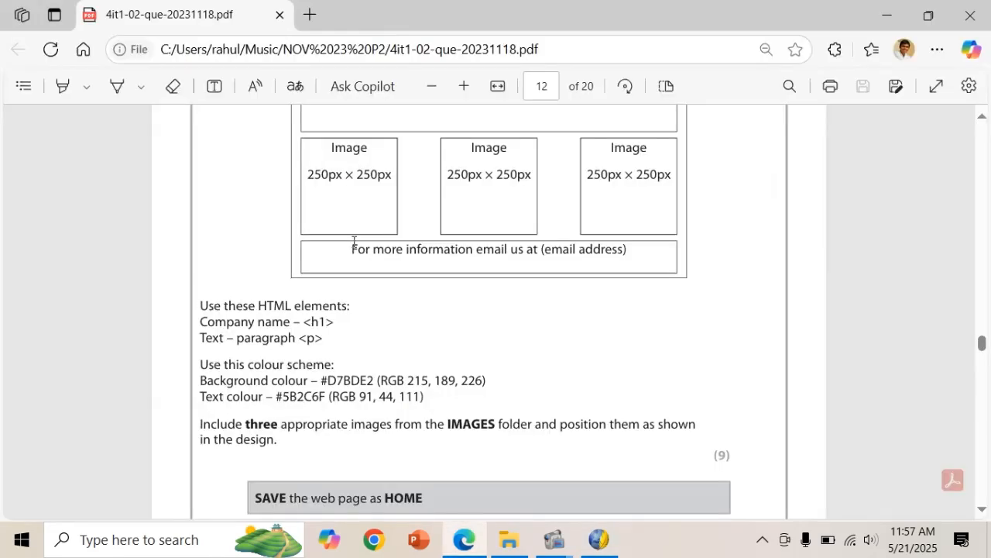
Copy the background colour code #D7BDE2 from the question paper.
scroll(353, 243, down, 3)
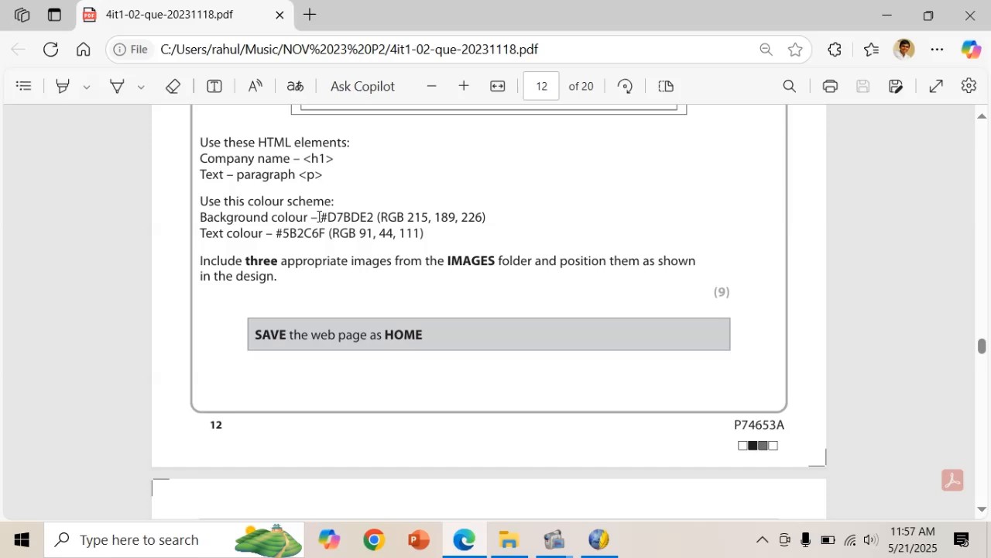
drag(320, 218, 370, 216)
key(ctrl+c)
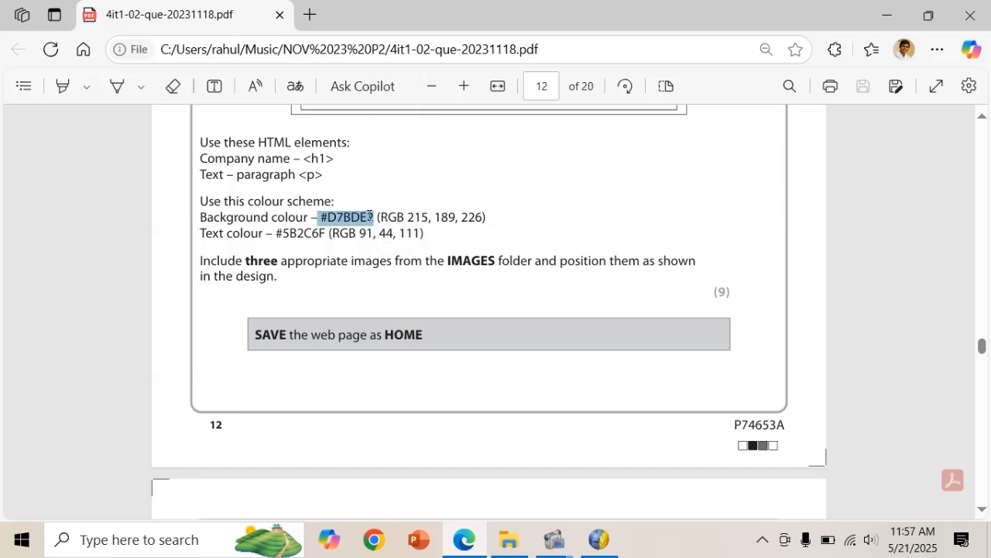
key(alt+Tab)
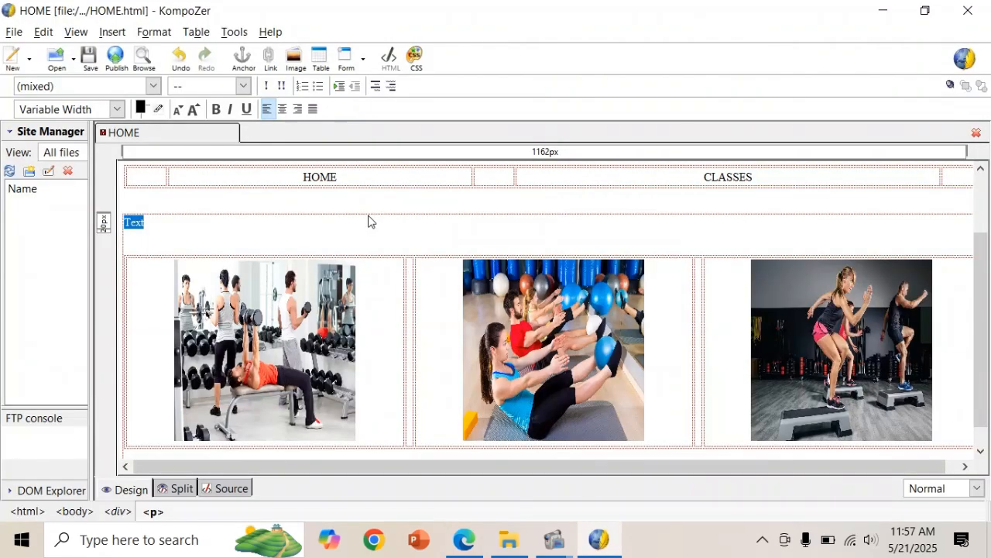
Set a custom page background colour of #D7BDE2 in Page Colors and Background.
click(154, 32)
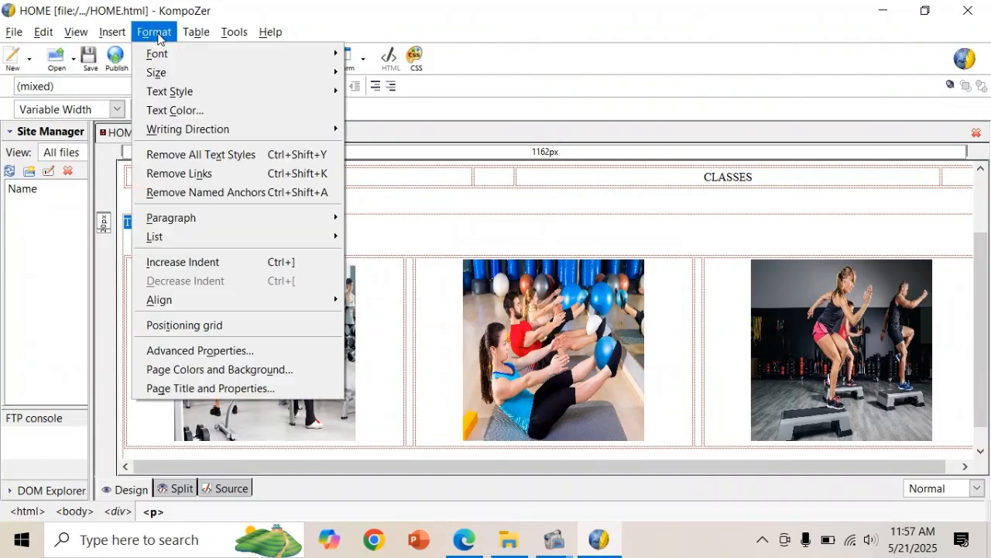
click(225, 369)
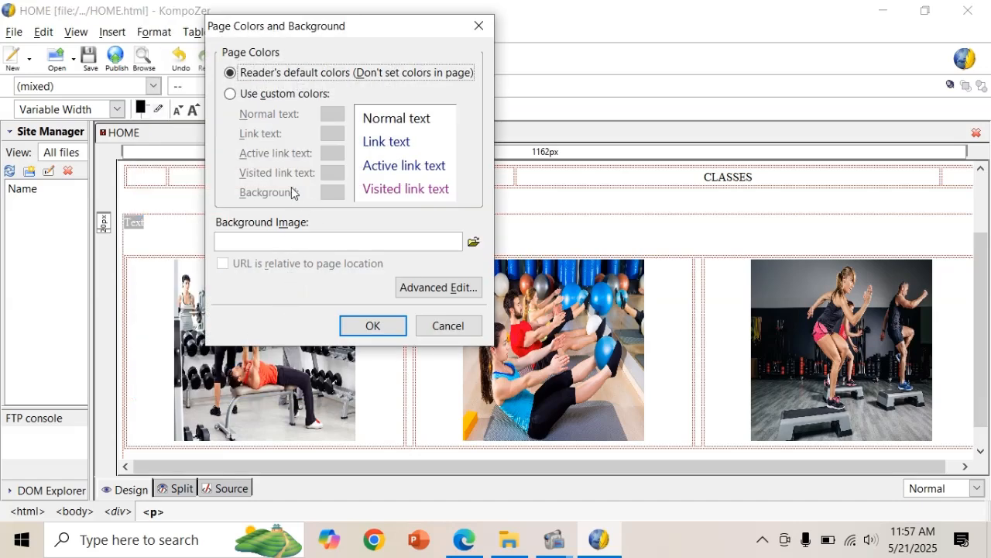
click(262, 95)
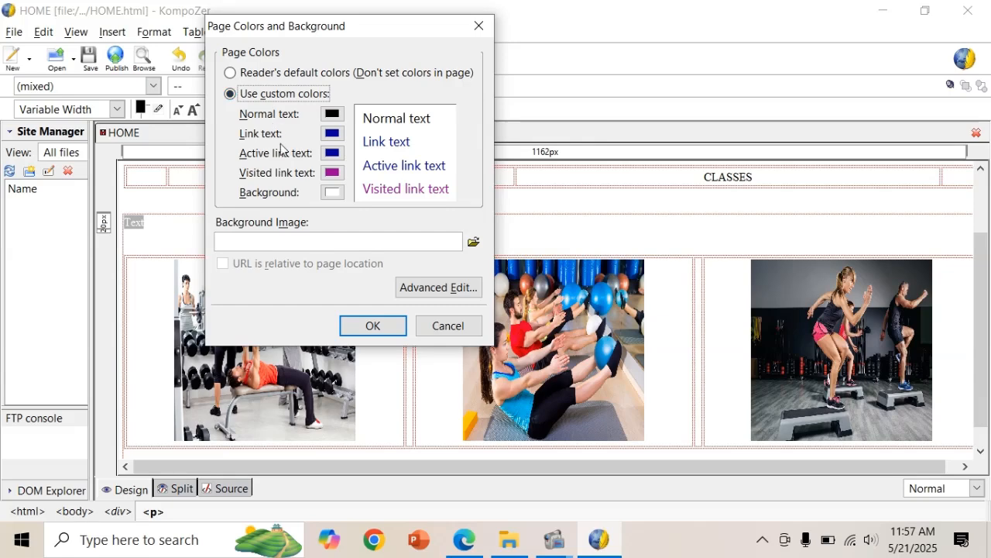
click(333, 192)
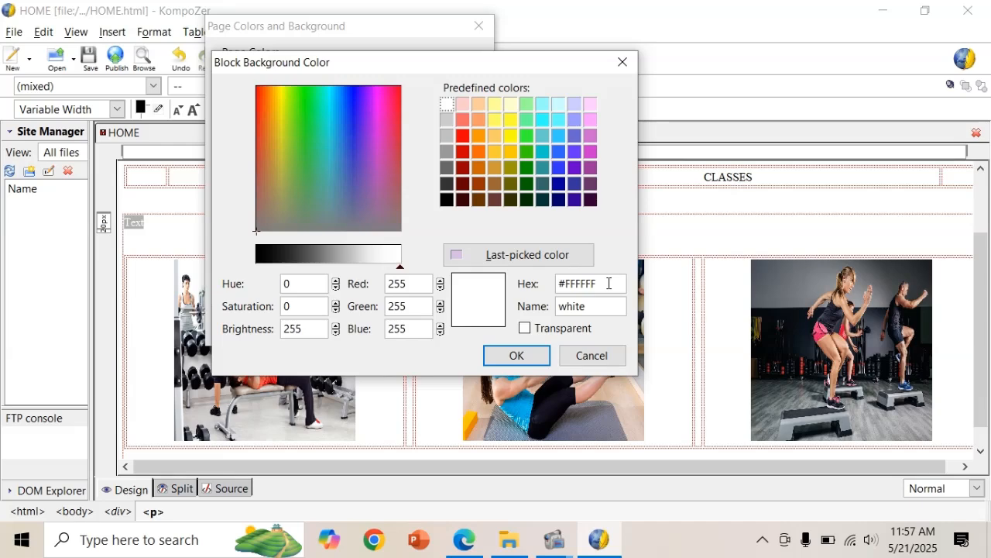
key(BackSpace)
key(BackSpace)
key(BackSpace)
key(BackSpace)
key(BackSpace)
key(BackSpace)
key(ctrl+v)
key(Left)
key(Left)
key(Left)
key(Left)
key(BackSpace)
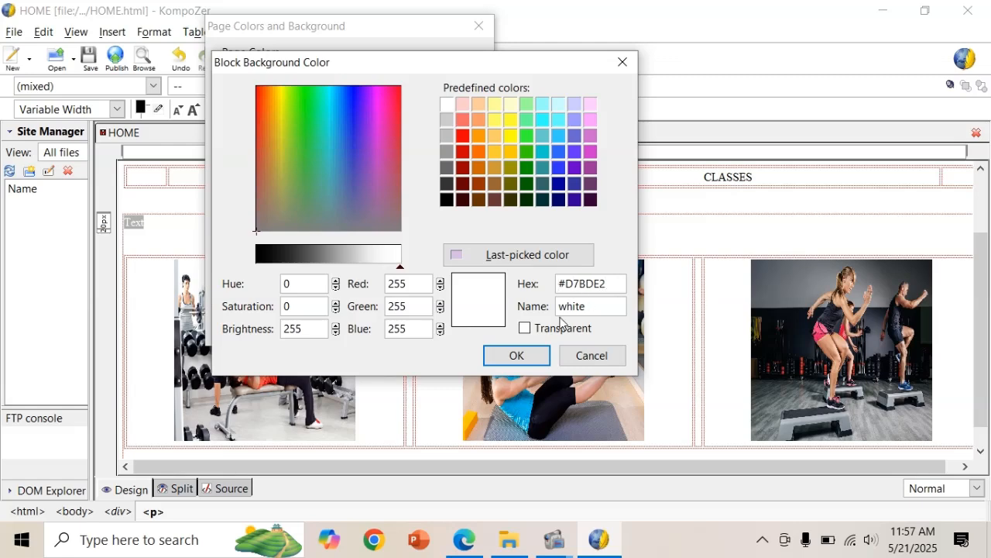
click(527, 357)
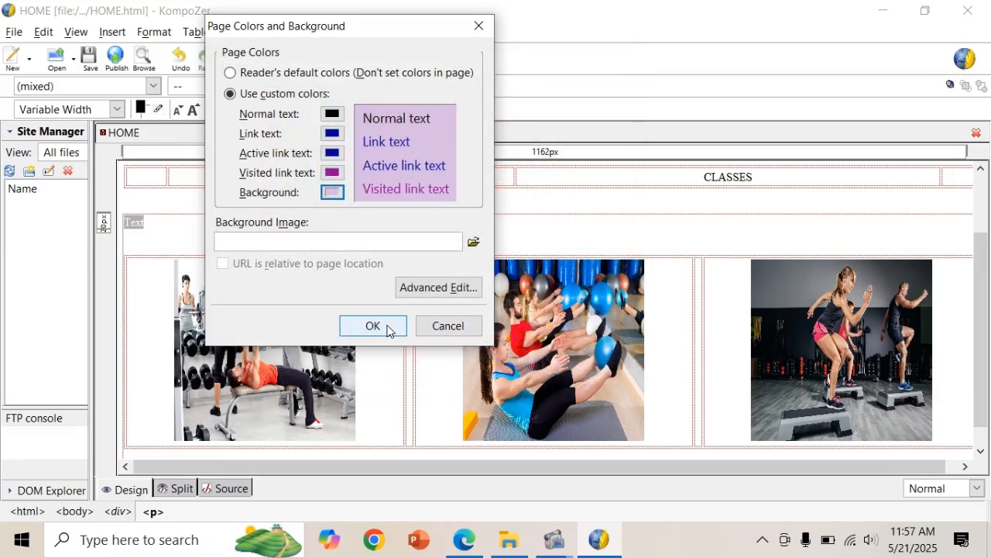
click(373, 332)
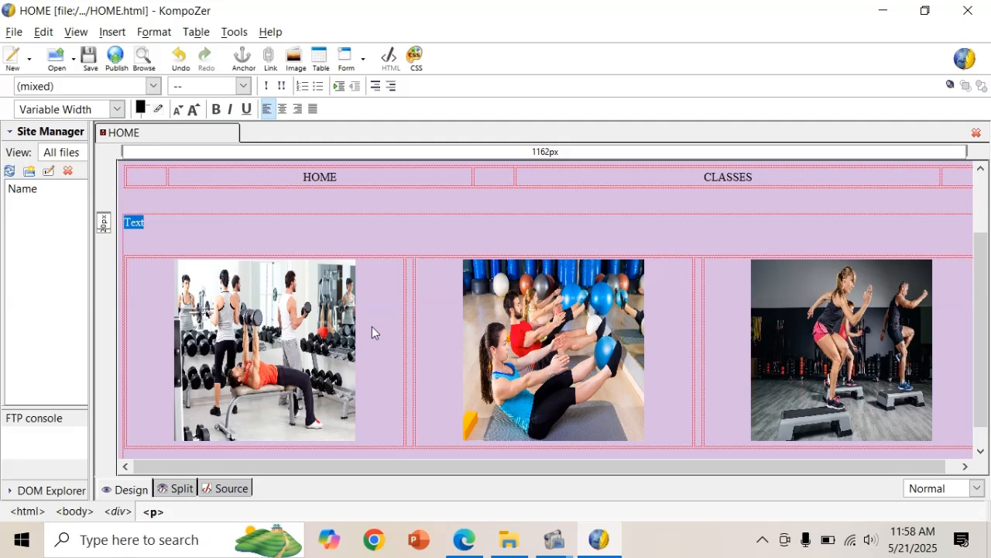
click(424, 247)
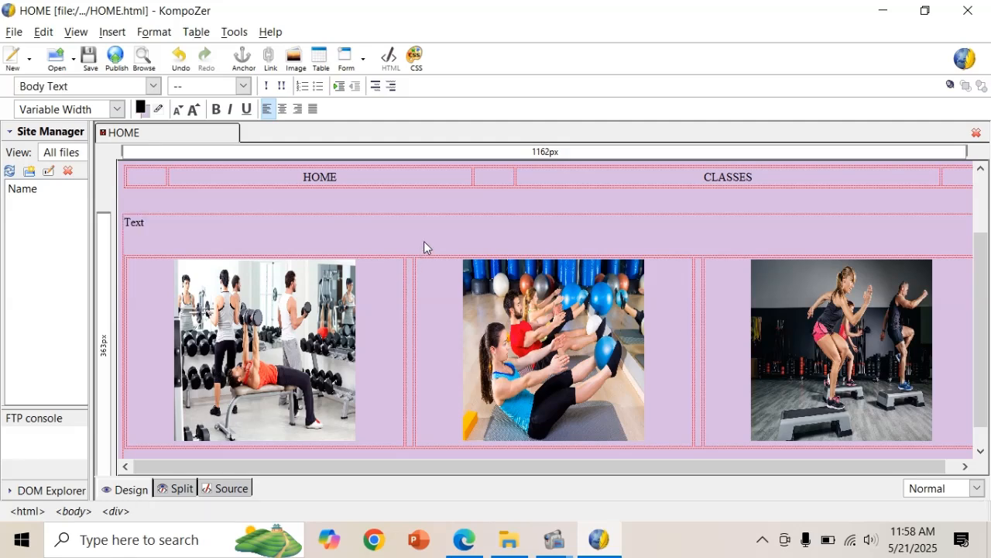
scroll(424, 247, up, 3)
Copy the text colour code #5B2C6F from the question paper PDF and return to KompoZer.
key(alt+Tab)
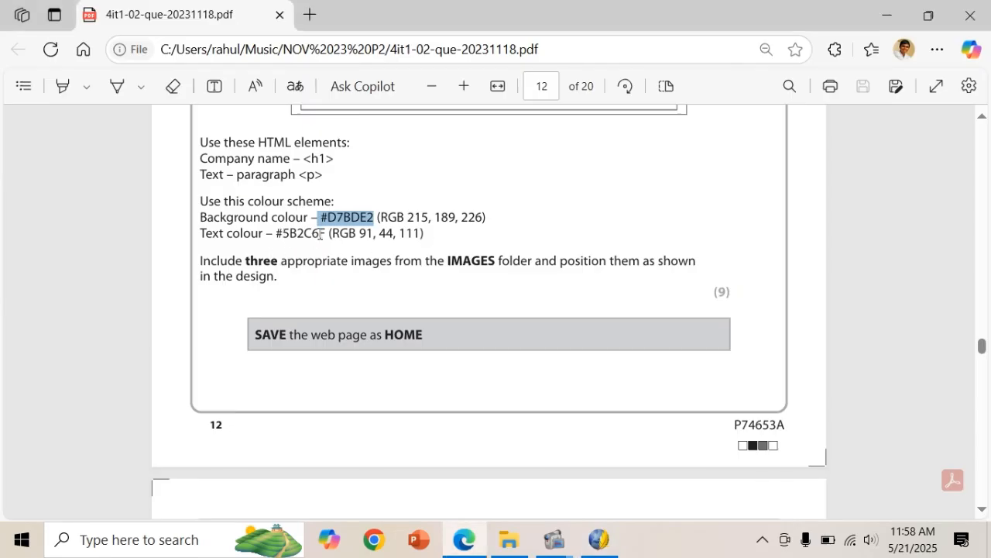
drag(324, 234, 274, 235)
key(ctrl+c)
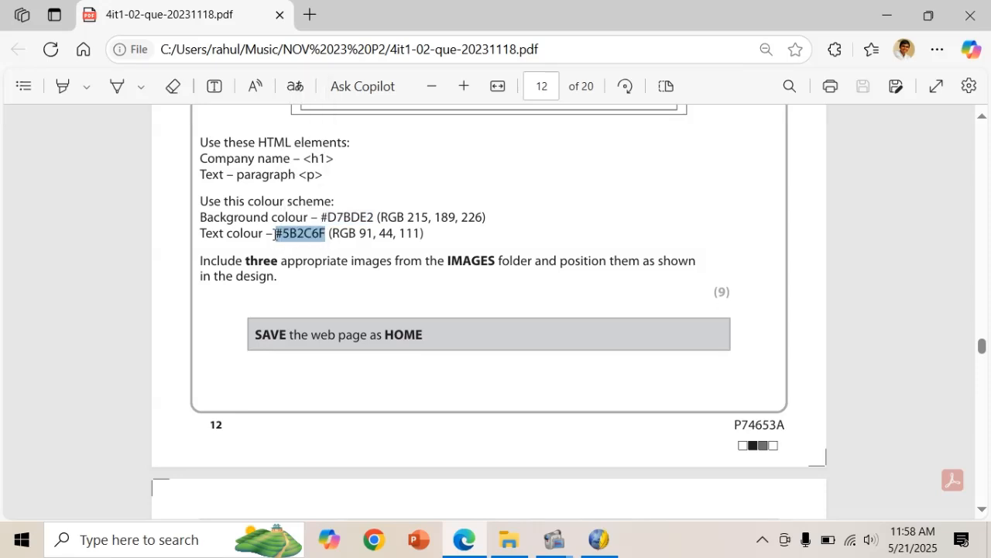
key(alt+Tab)
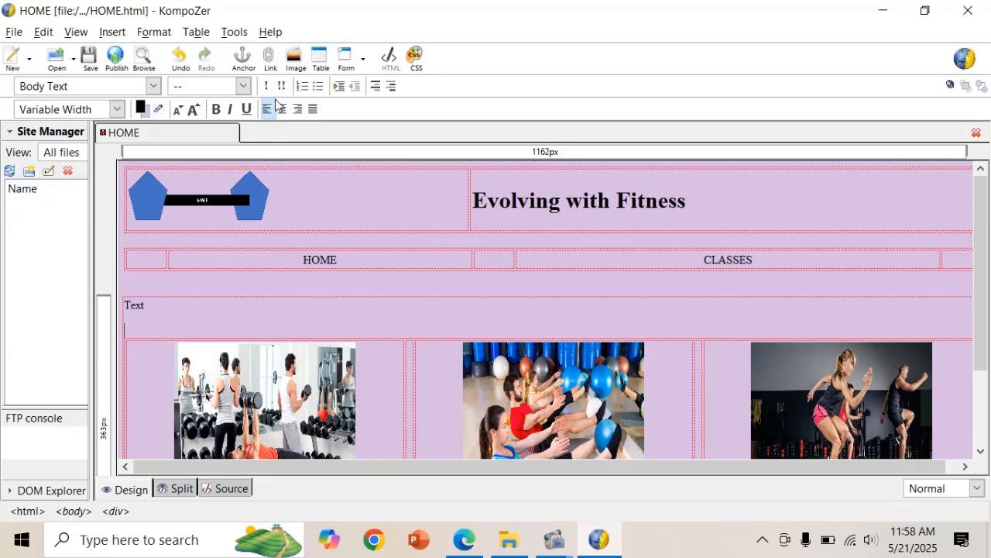
Check the HOME page's title and properties, leaving them unchanged.
click(154, 32)
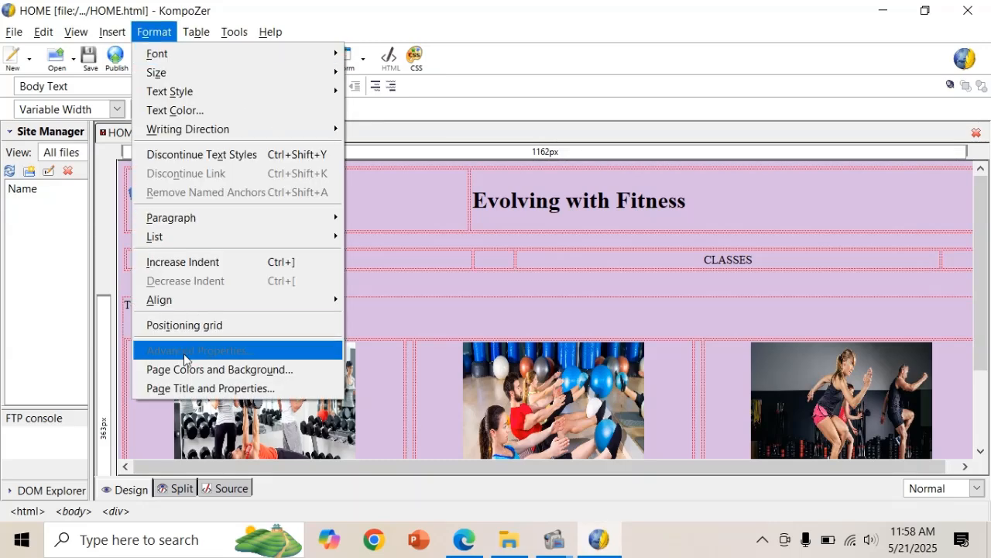
click(187, 388)
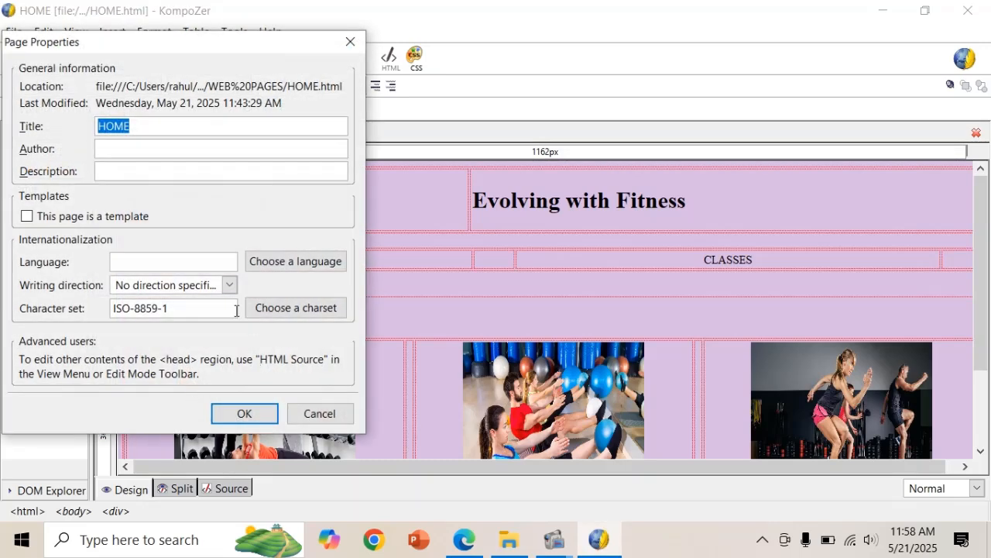
click(306, 417)
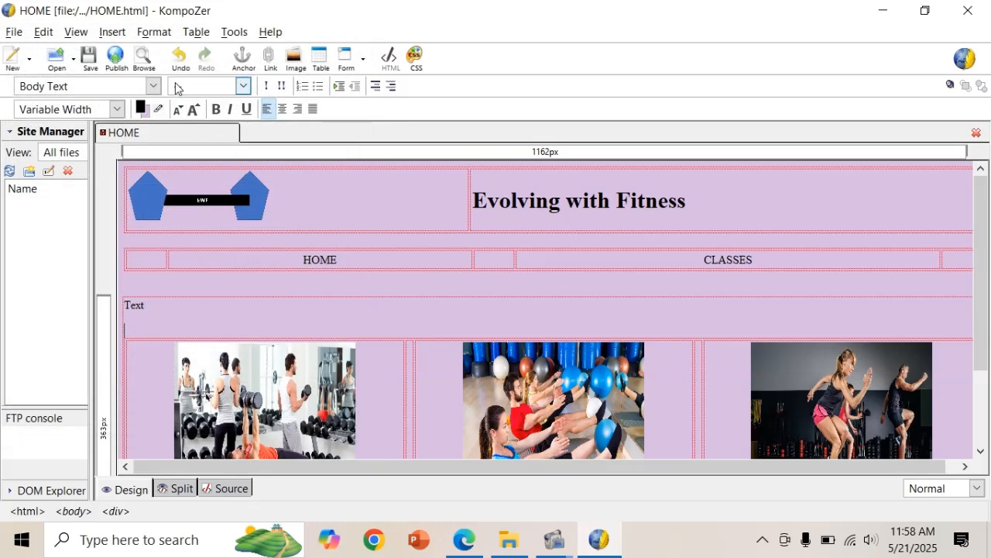
Set the page's normal text colour to purple #5B2C6F in Page Colors and Background.
click(156, 35)
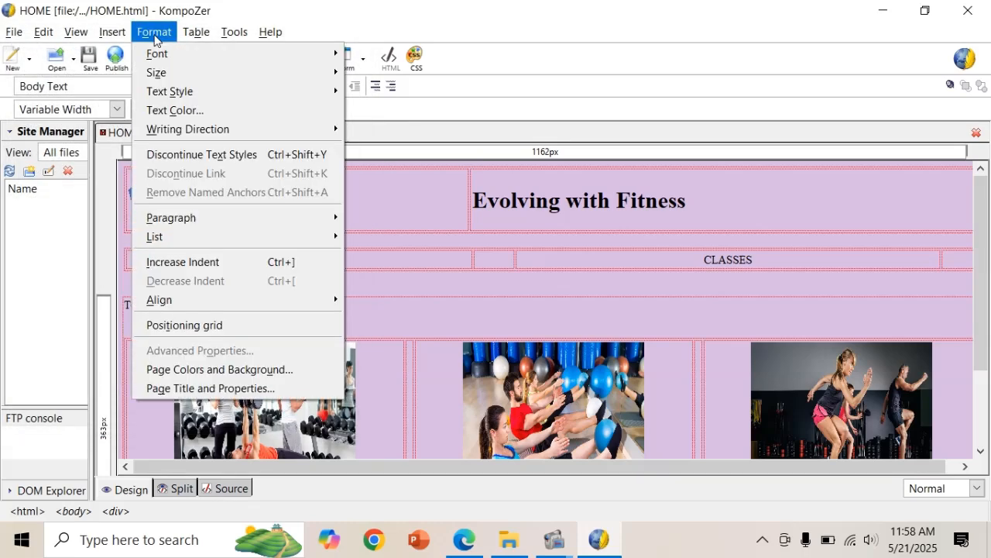
click(207, 371)
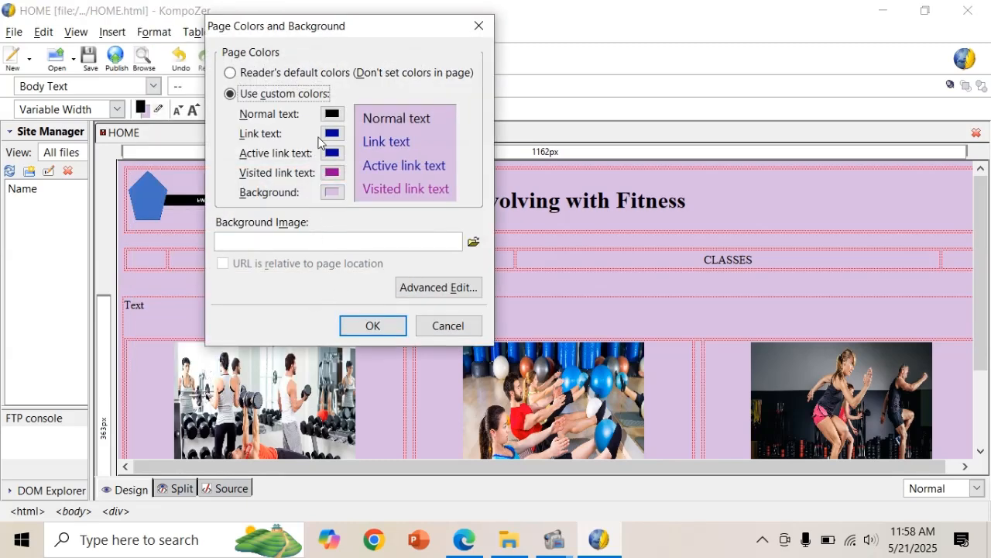
click(332, 114)
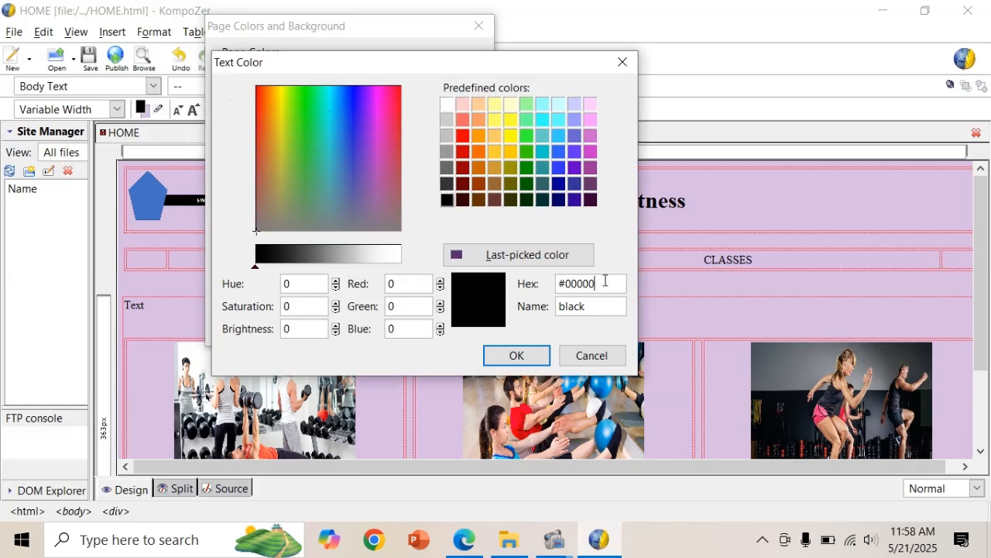
key(BackSpace)
key(BackSpace)
key(BackSpace)
key(BackSpace)
key(BackSpace)
key(BackSpace)
key(ctrl+v)
click(531, 355)
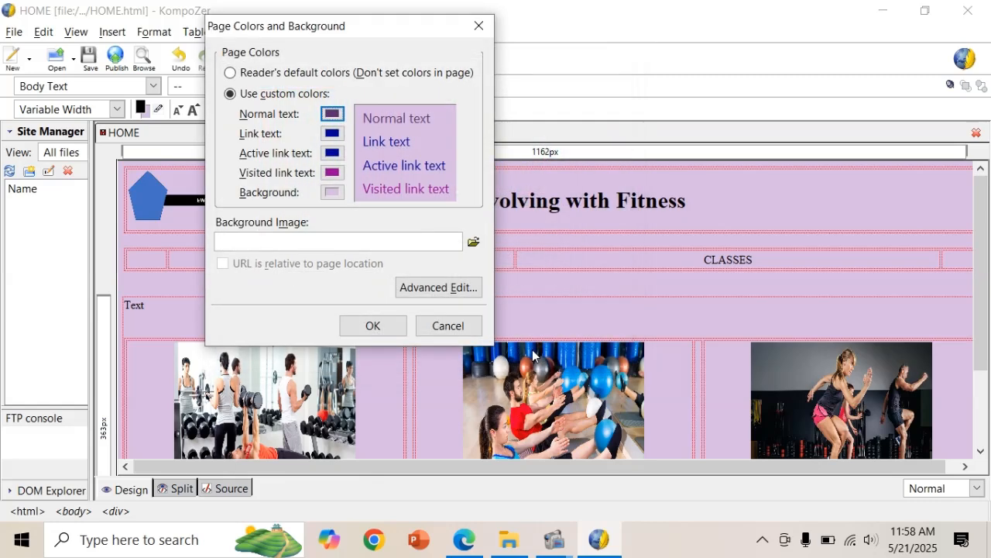
click(370, 325)
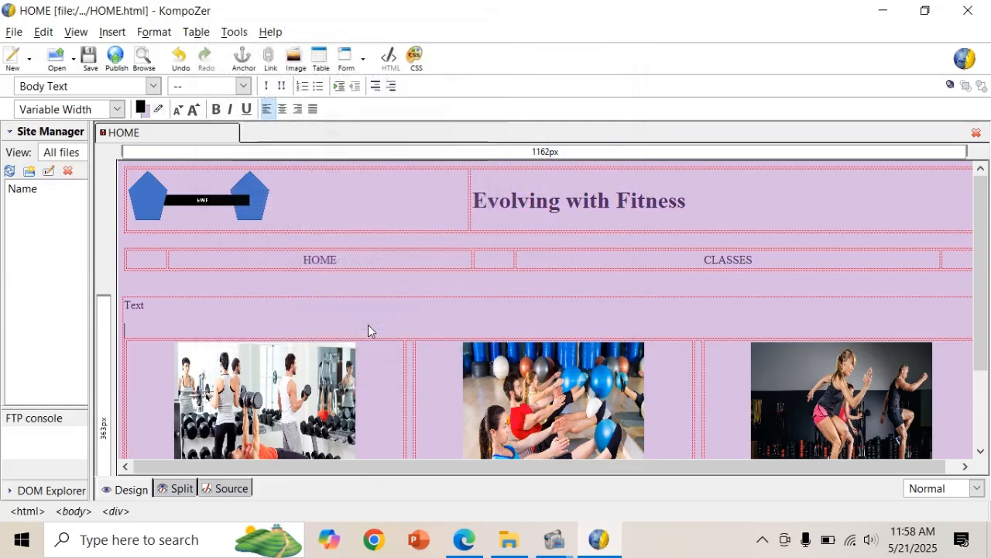
click(707, 227)
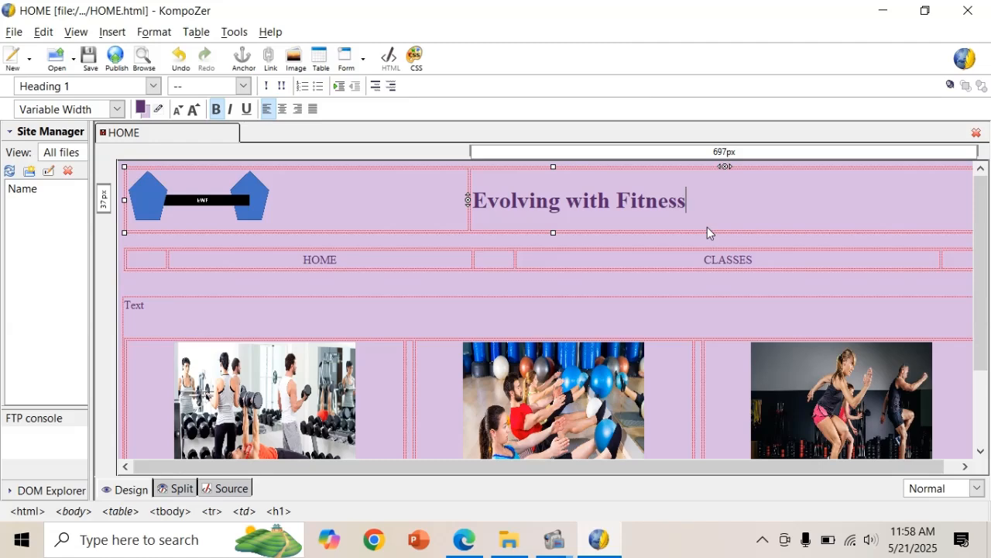
key(alt+Tab)
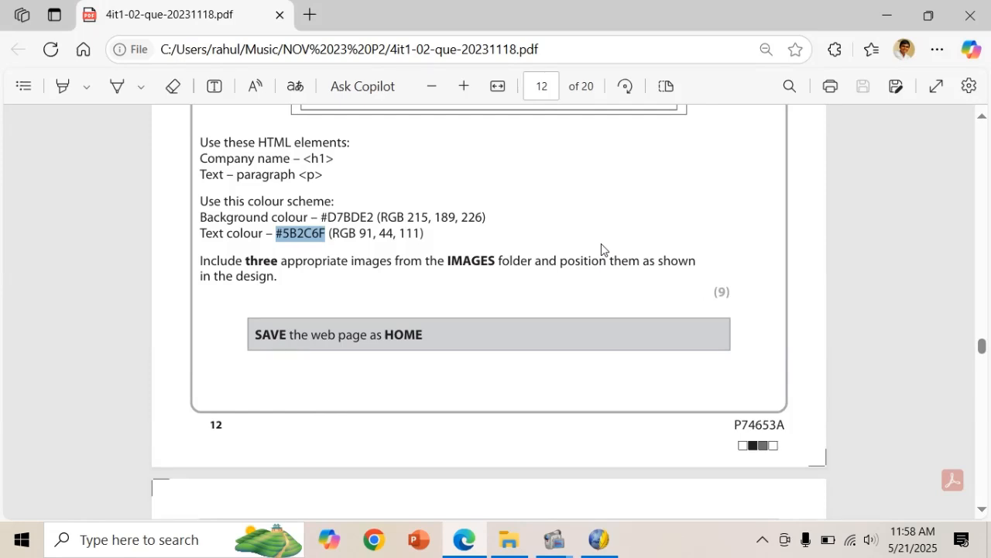
Review the HOME page design in the exam PDF, then bring up the WEB PAGES folder.
scroll(602, 245, down, 2)
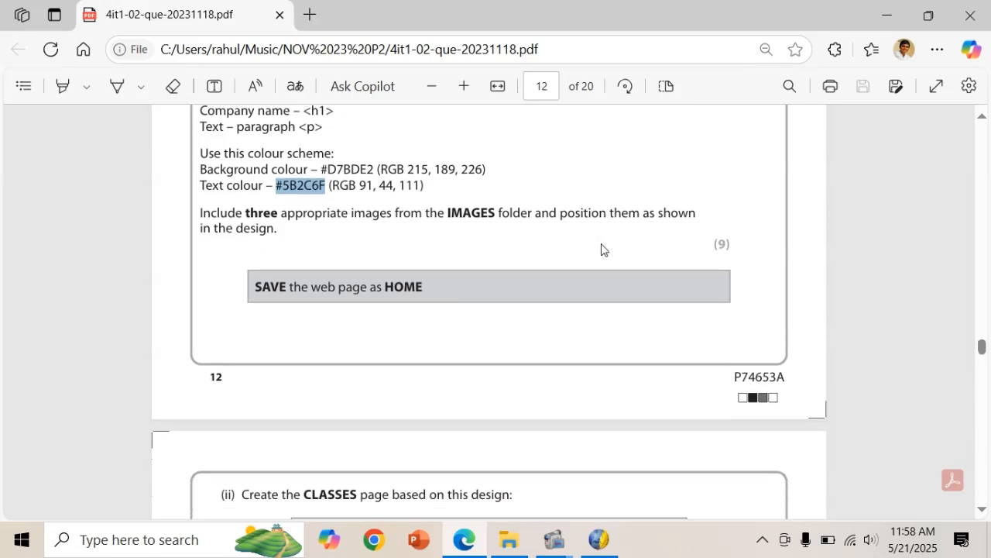
scroll(601, 248, down, 1)
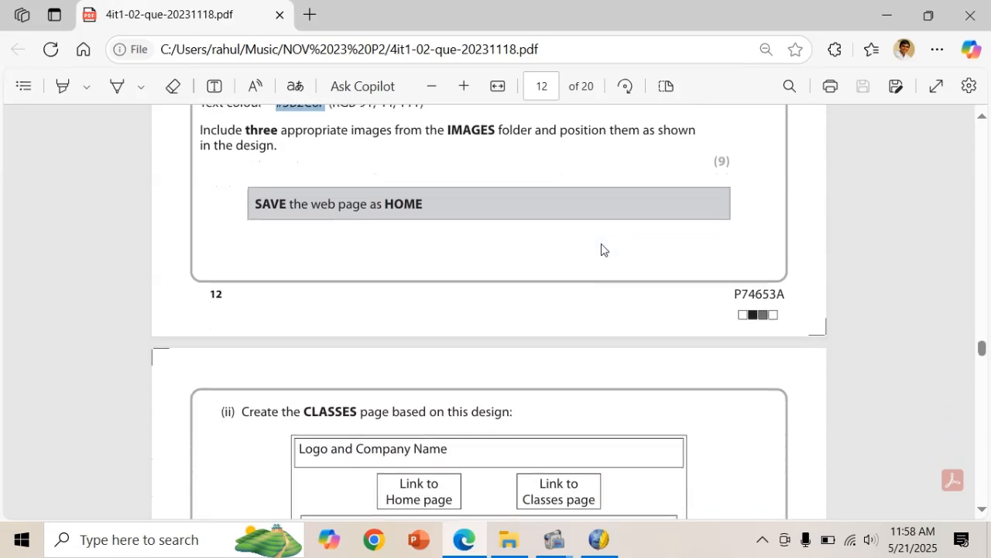
scroll(602, 248, up, 3)
scroll(602, 249, up, 4)
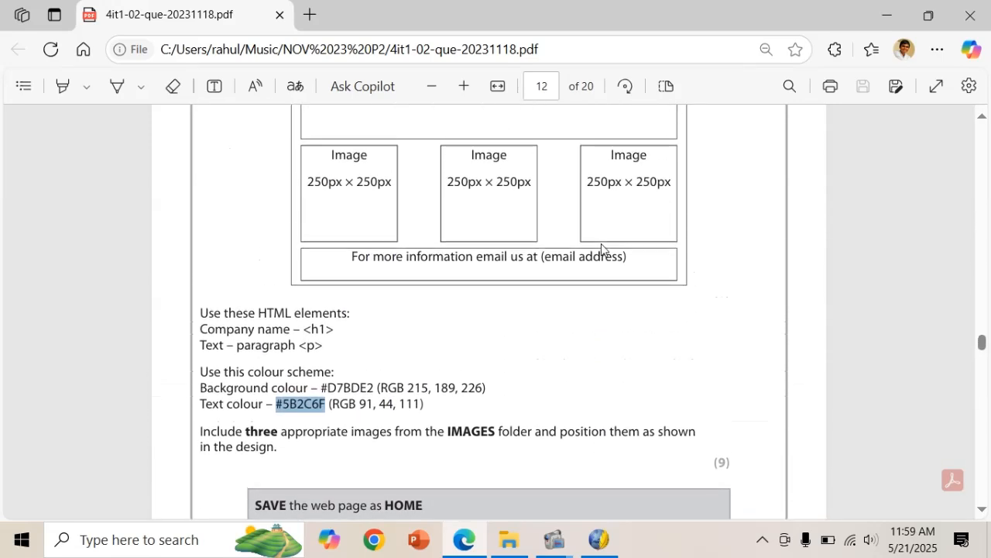
scroll(562, 237, up, 2)
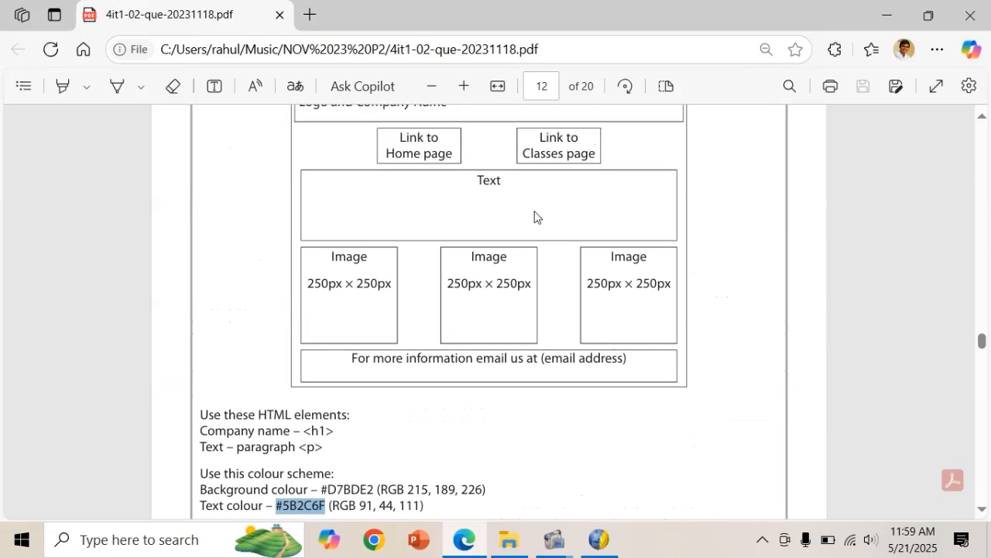
click(505, 538)
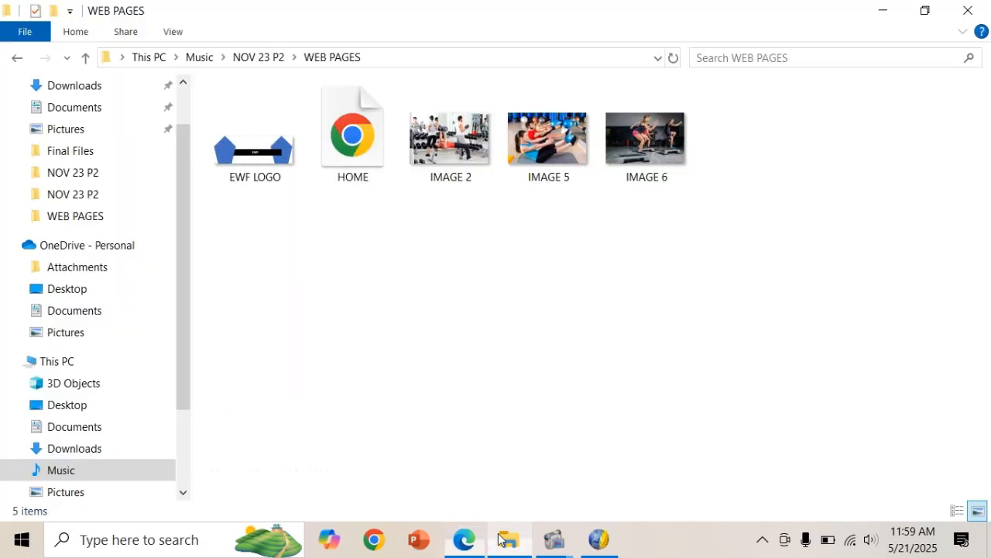
Go to NOV 23 P2 > 4IT1_02_DATA_FILES_2311 > NON OFFICE and open the WEB PAGES text file.
click(266, 58)
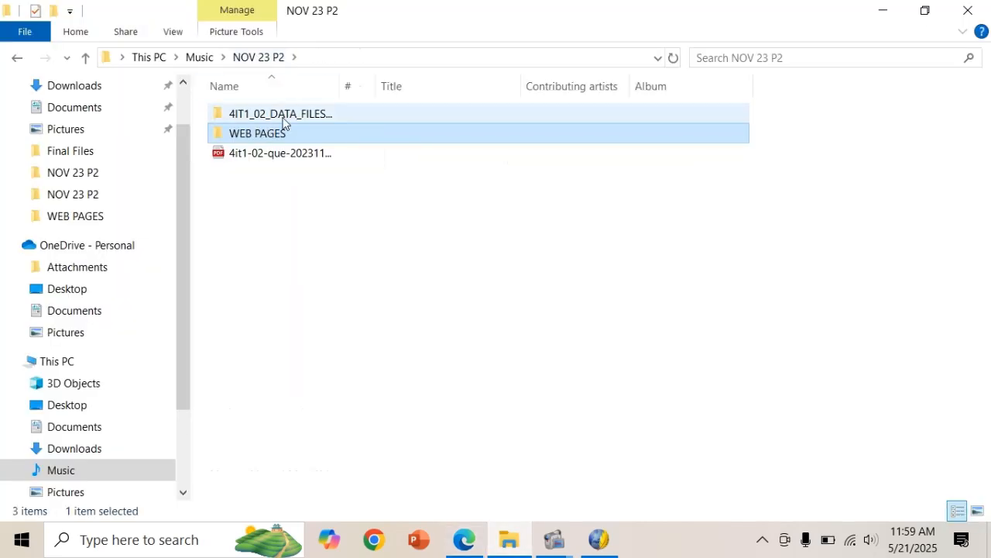
double_click(283, 118)
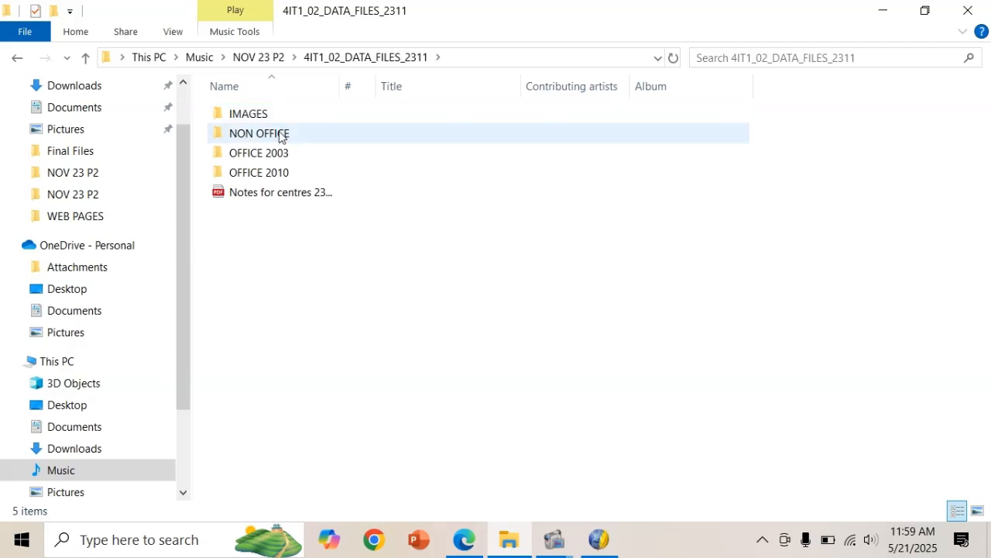
double_click(283, 133)
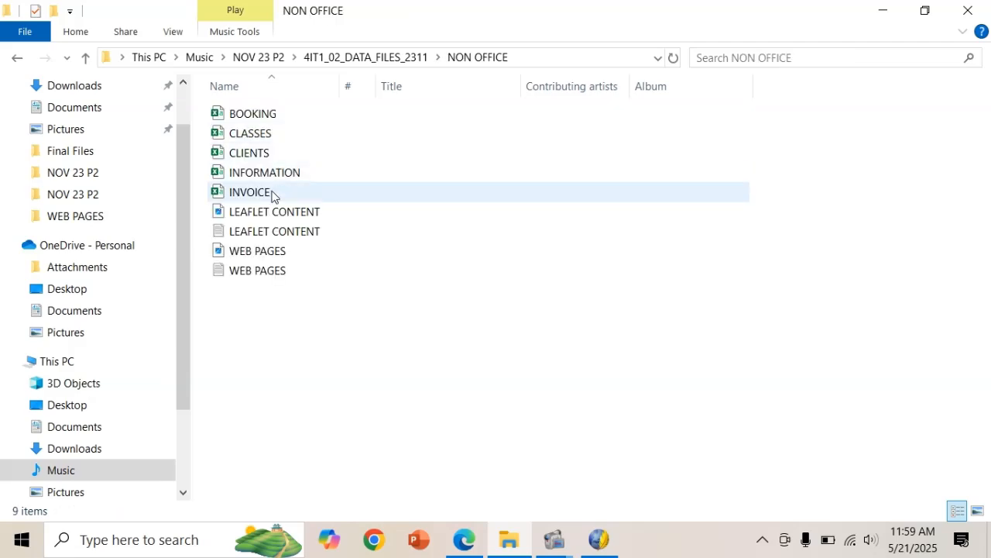
double_click(259, 271)
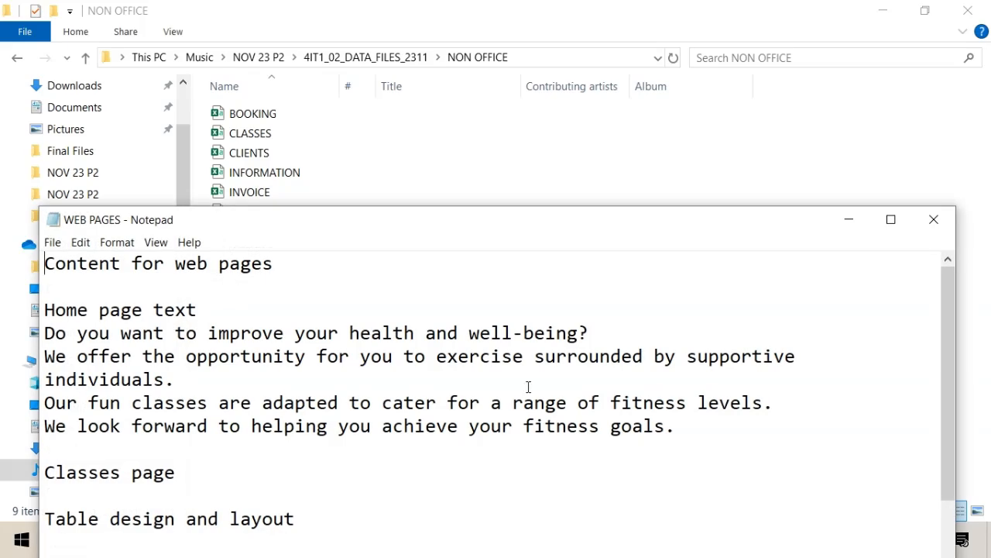
Select the four lines of home page text in Notepad and return to the KompoZer HOME page.
drag(676, 426, 48, 332)
key(ctrl+c)
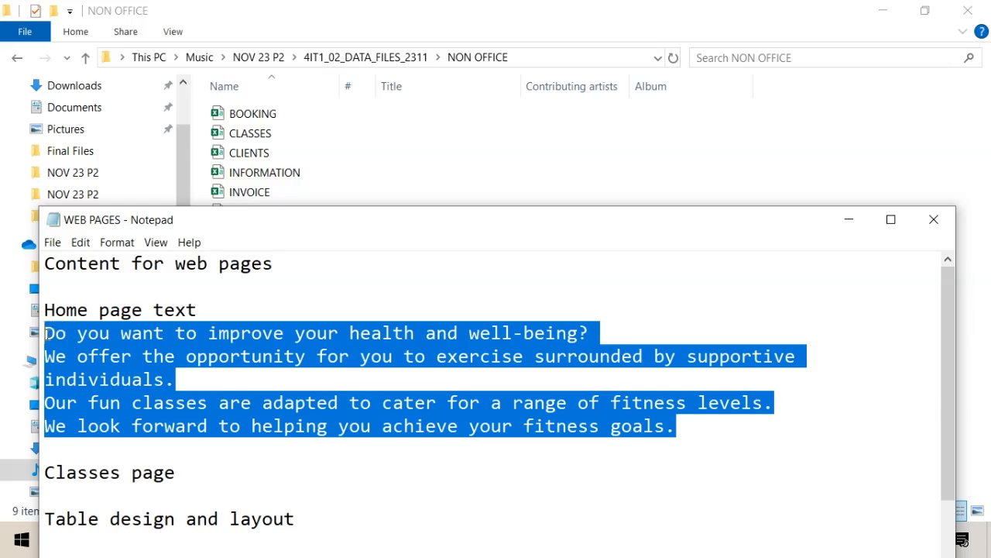
key(alt+Tab)
key(alt+Tab)
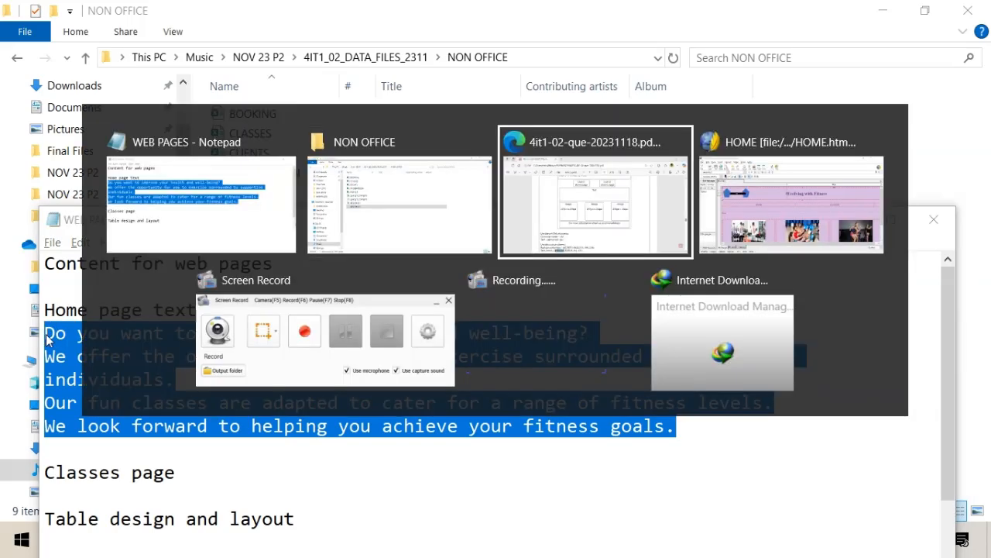
key(alt+Tab)
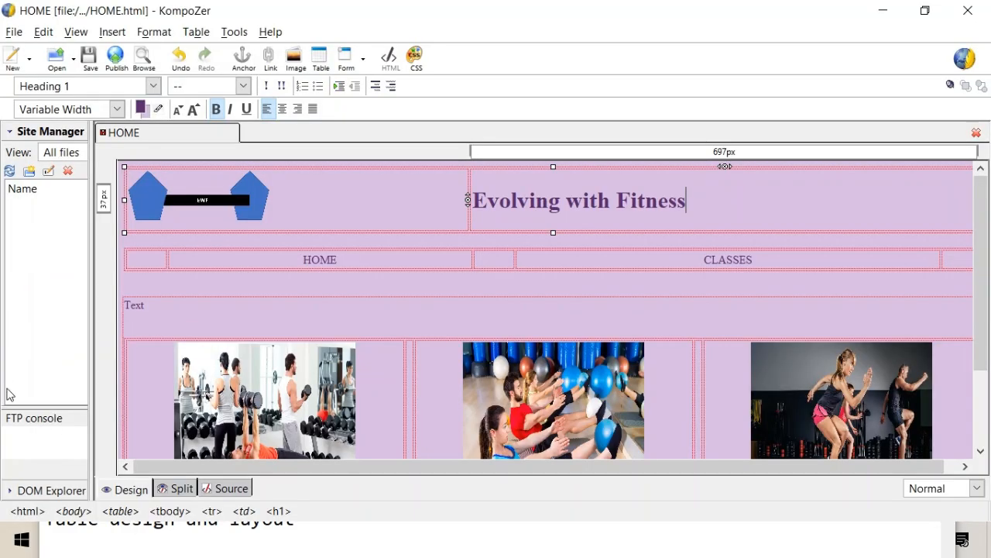
Replace the Text placeholder with the pasted four-line home page paragraph and save HOME.
click(166, 313)
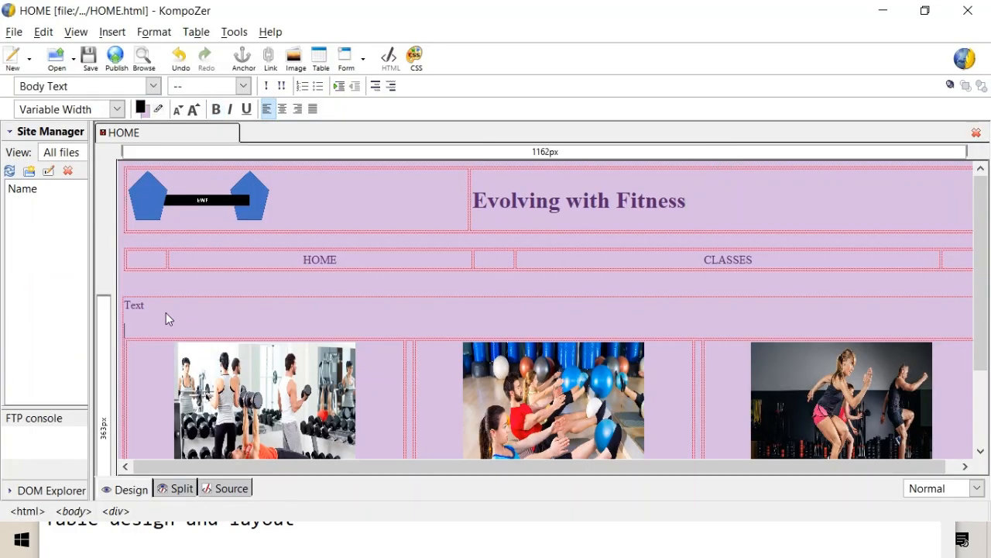
key(BackSpace)
key(BackSpace)
key(BackSpace)
key(BackSpace)
key(BackSpace)
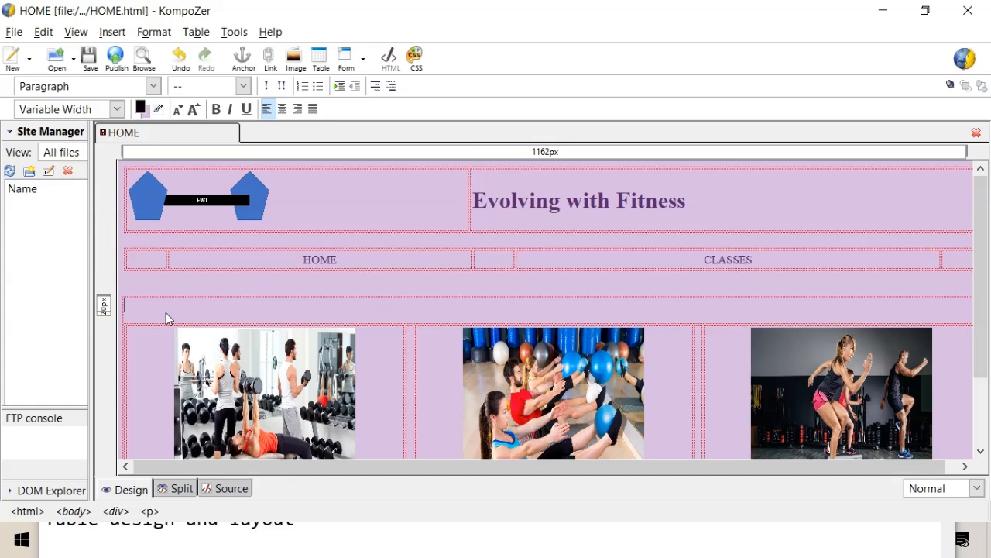
key(ctrl+v)
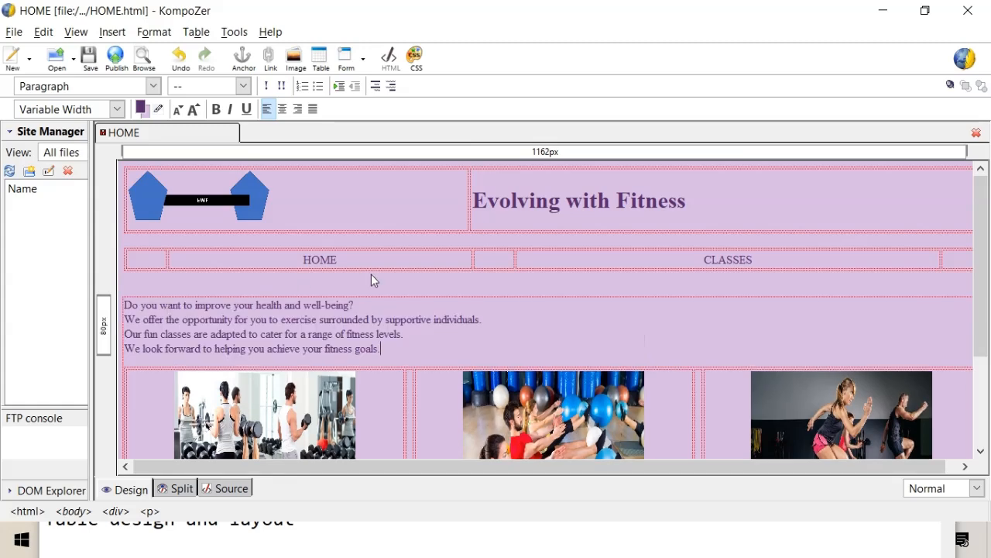
key(ctrl+s)
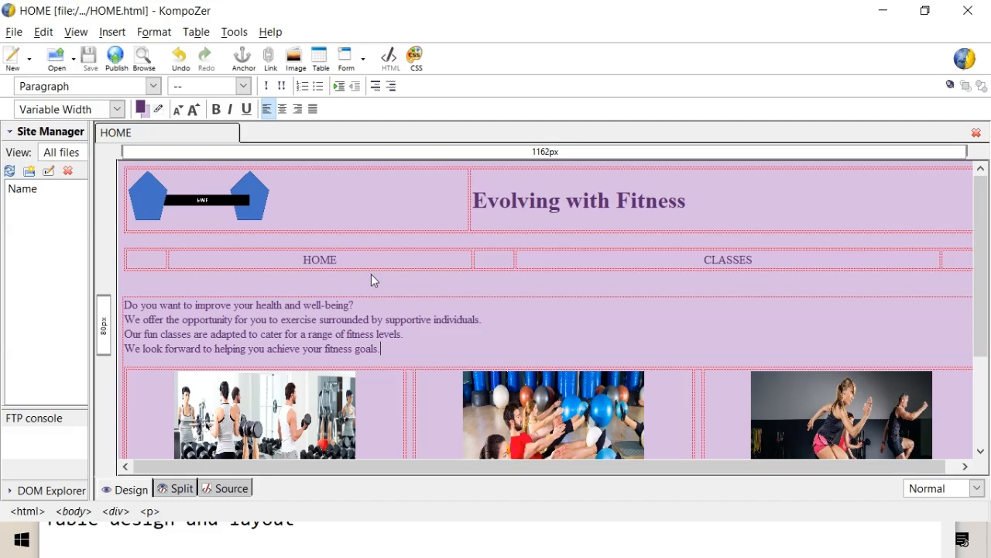
Move the Notepad content file aside and scroll through the exam paper PDF.
key(alt+Tab)
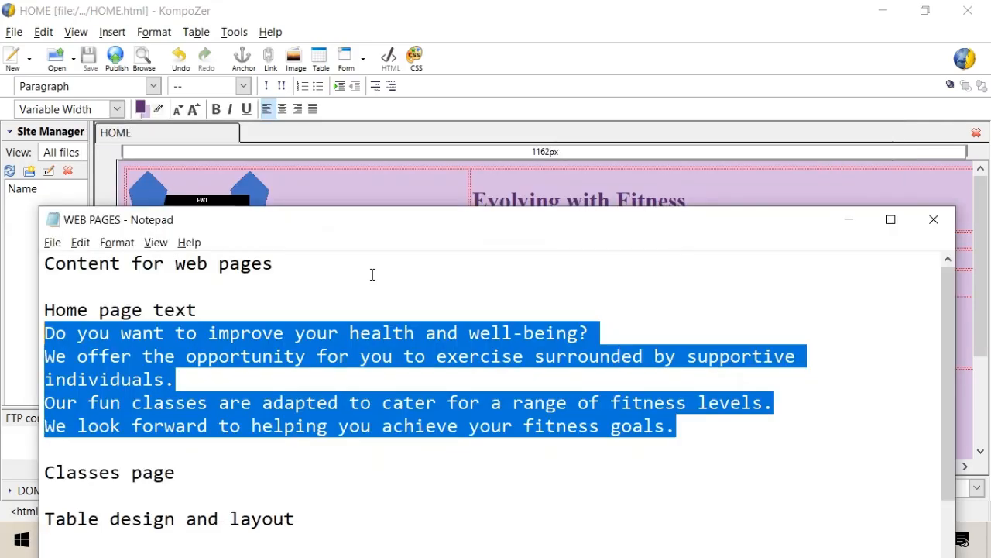
click(849, 220)
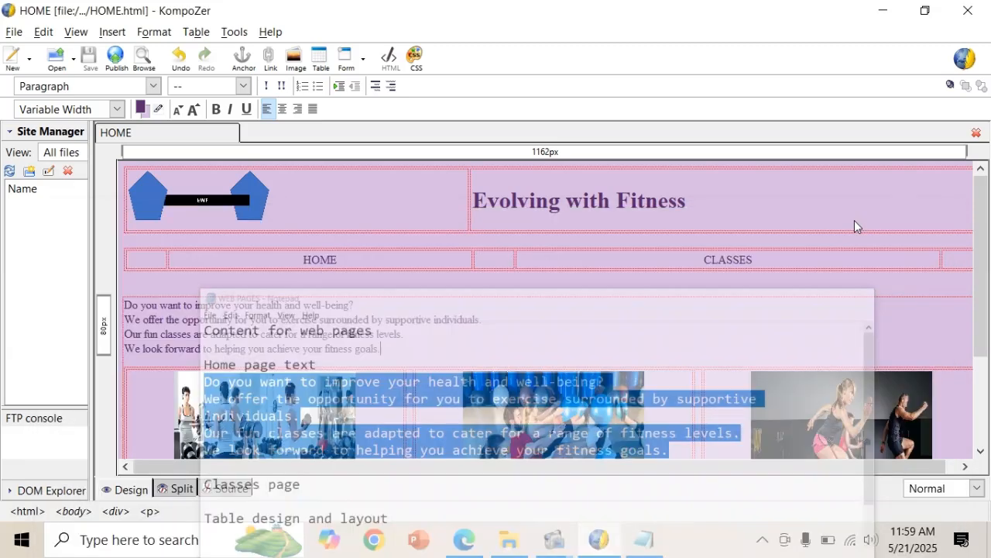
key(alt+Tab)
key(alt+Tab)
key(alt+Tab)
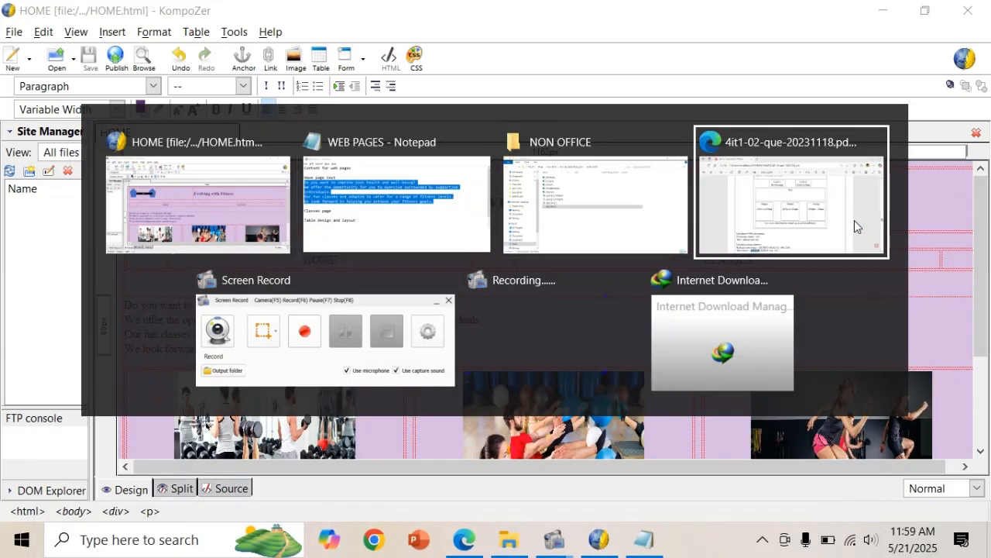
scroll(670, 298, down, 3)
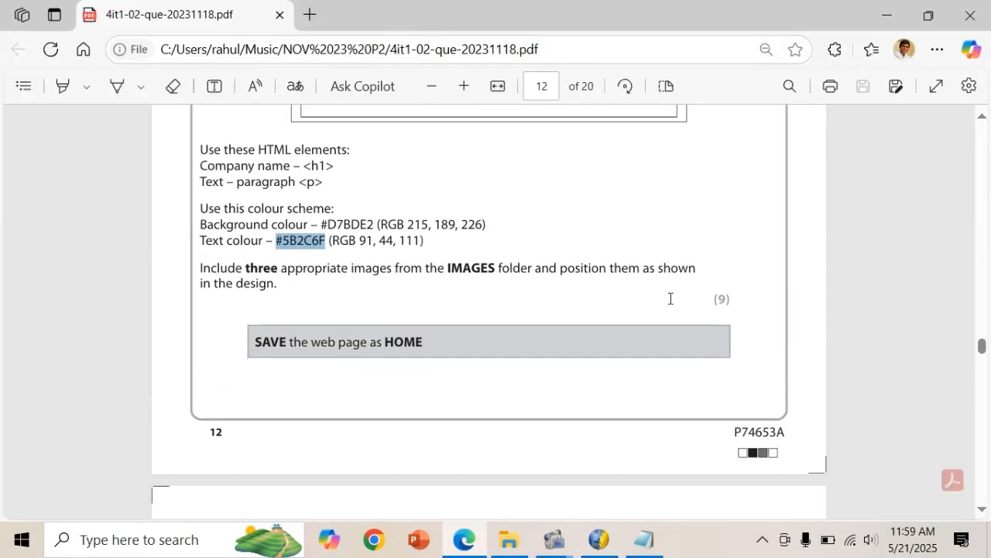